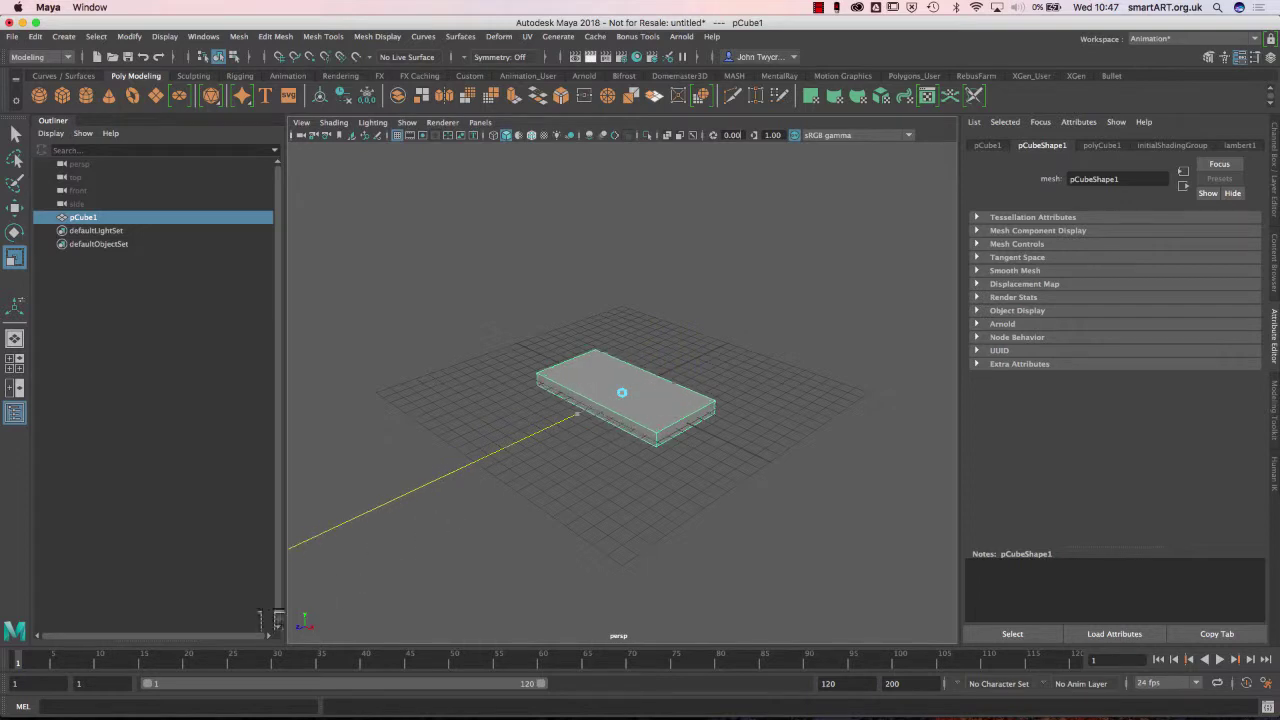
- Scale the cube along its length, width and height into a much larger, thicker rectangular slab
left_click_drag(667, 413, 752, 452)
left_click_drag(578, 414, 497, 450)
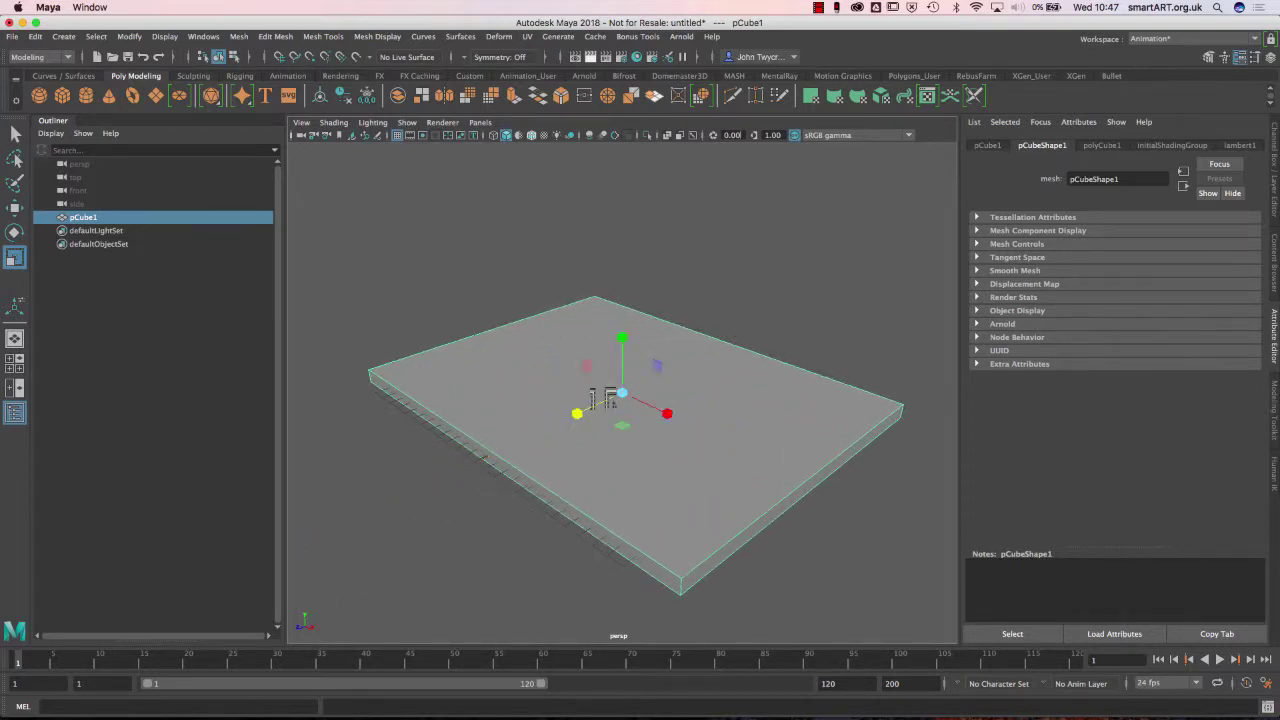
left_click_drag(621, 342, 633, 190)
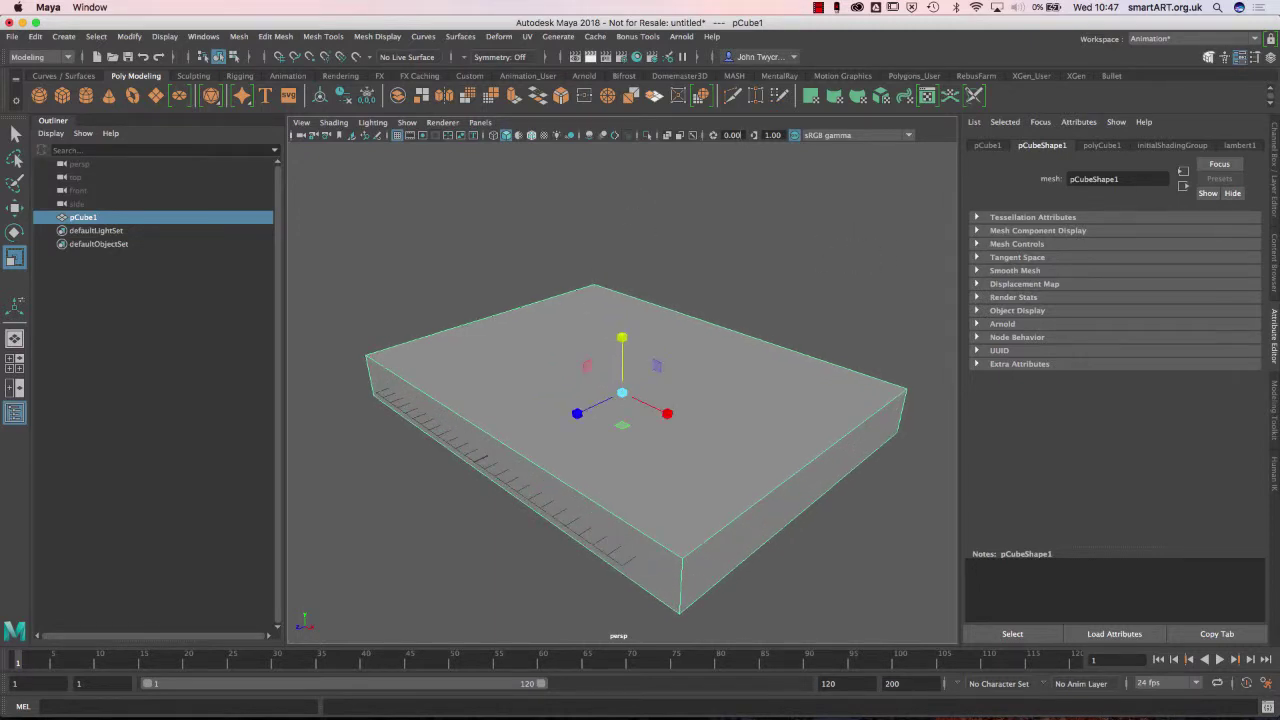
- Show the Modeling Toolkit, switch to face selection and select the slab's short end face
left_click(1208, 57)
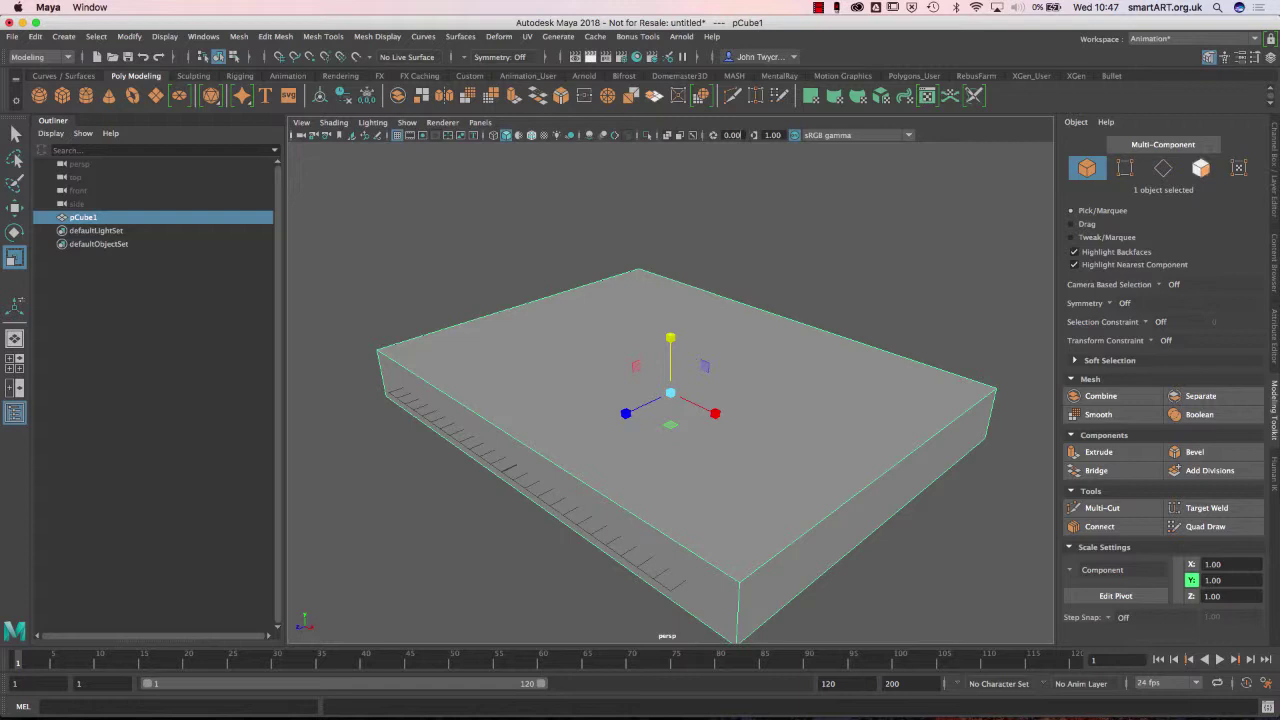
left_click(1200, 168)
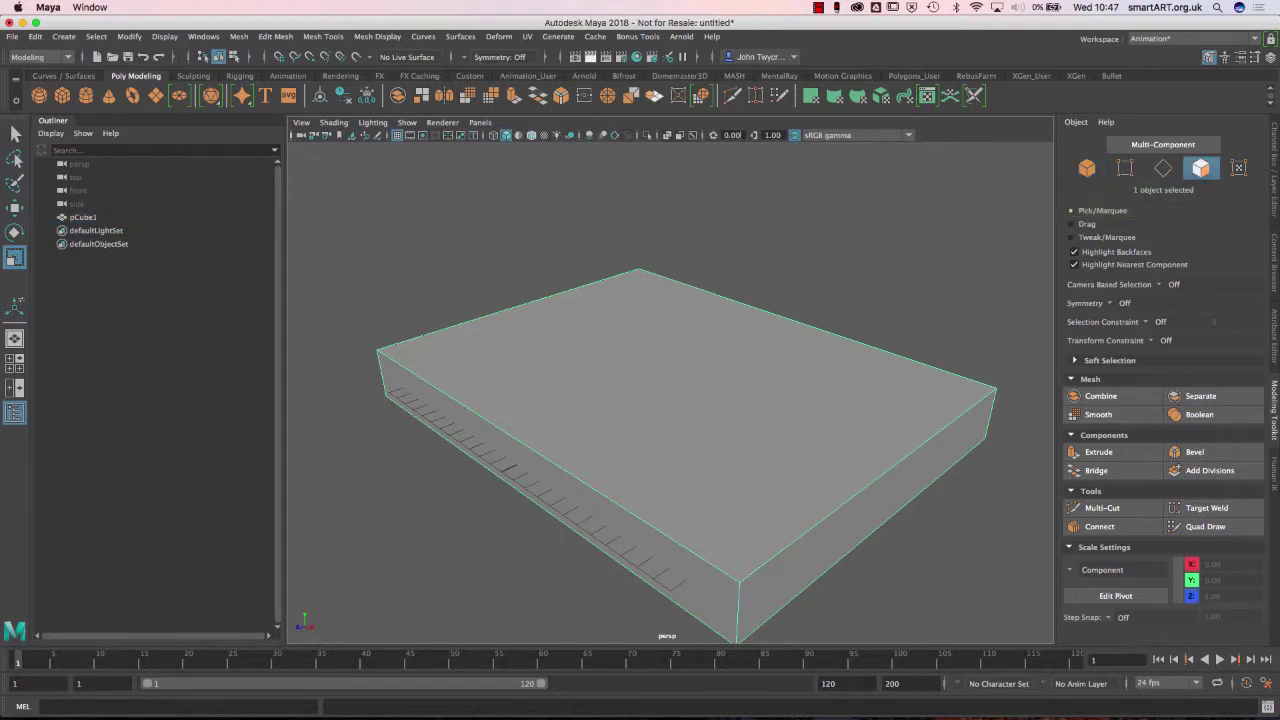
left_click(788, 448)
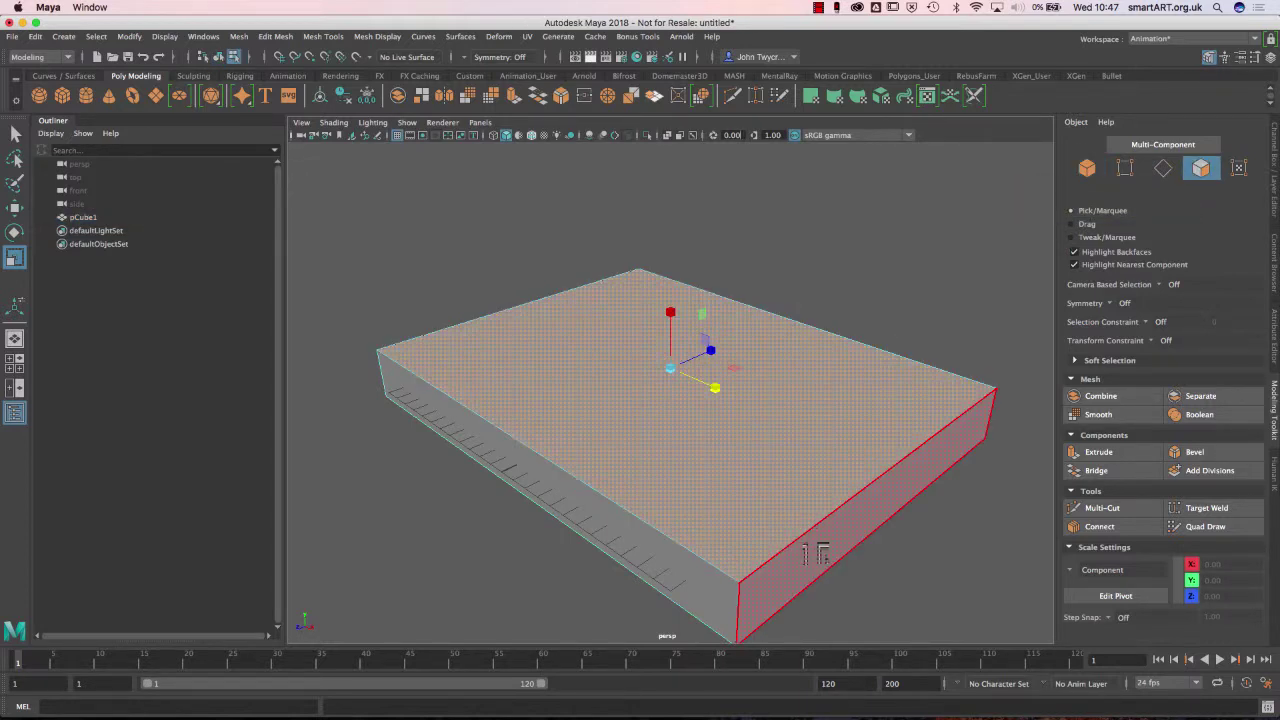
left_click(822, 548)
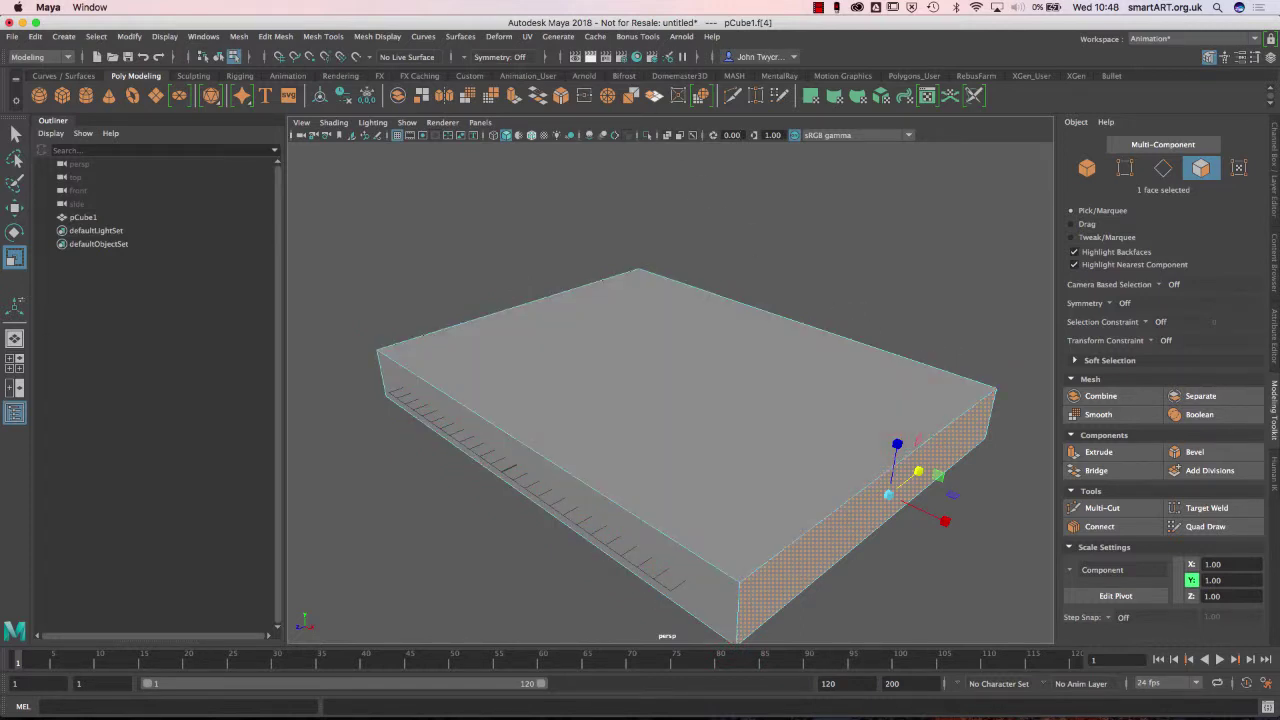
- Switch to the UV Editing workspace so the slab's UV layout appears beside the model
left_click(527, 36)
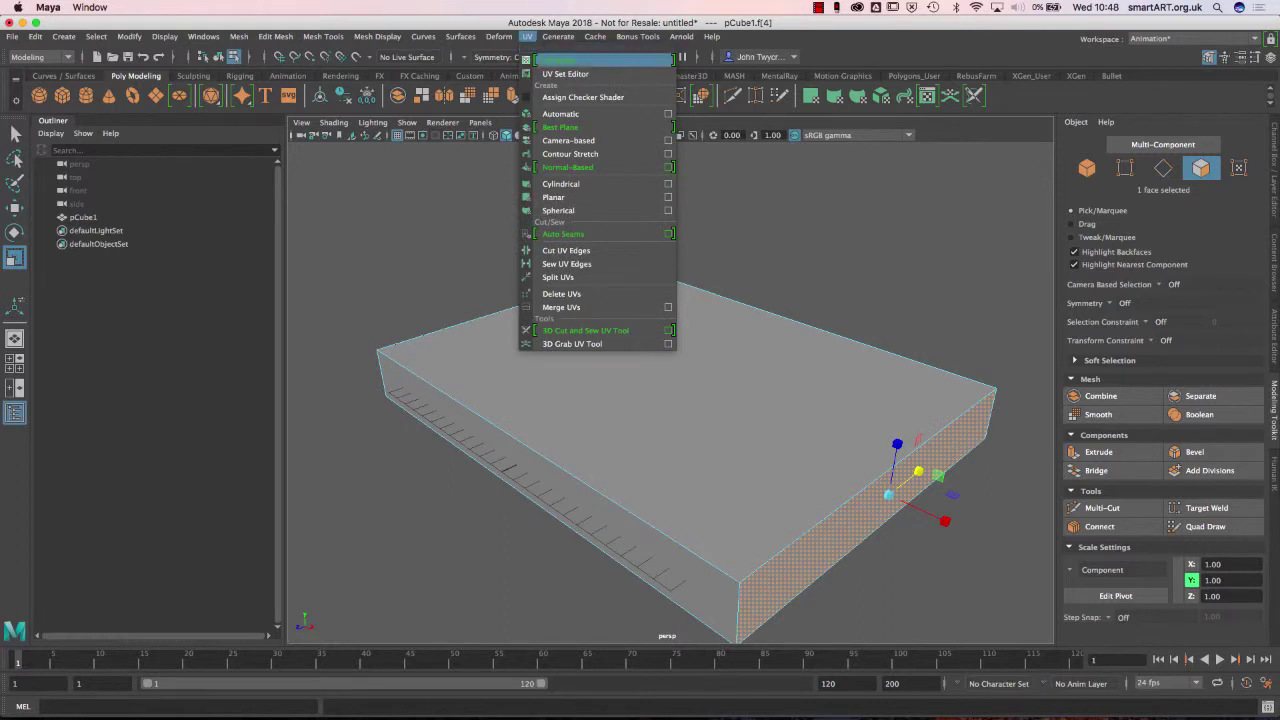
left_click(558, 60)
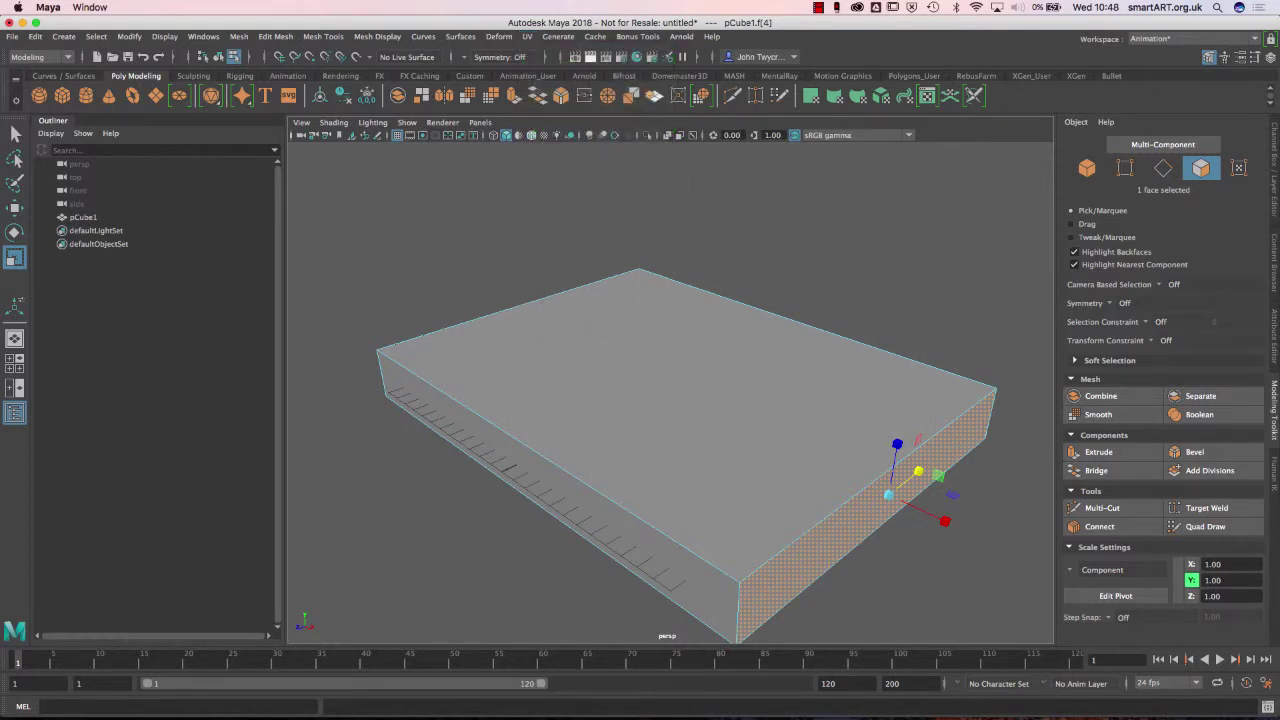
left_click(1195, 38)
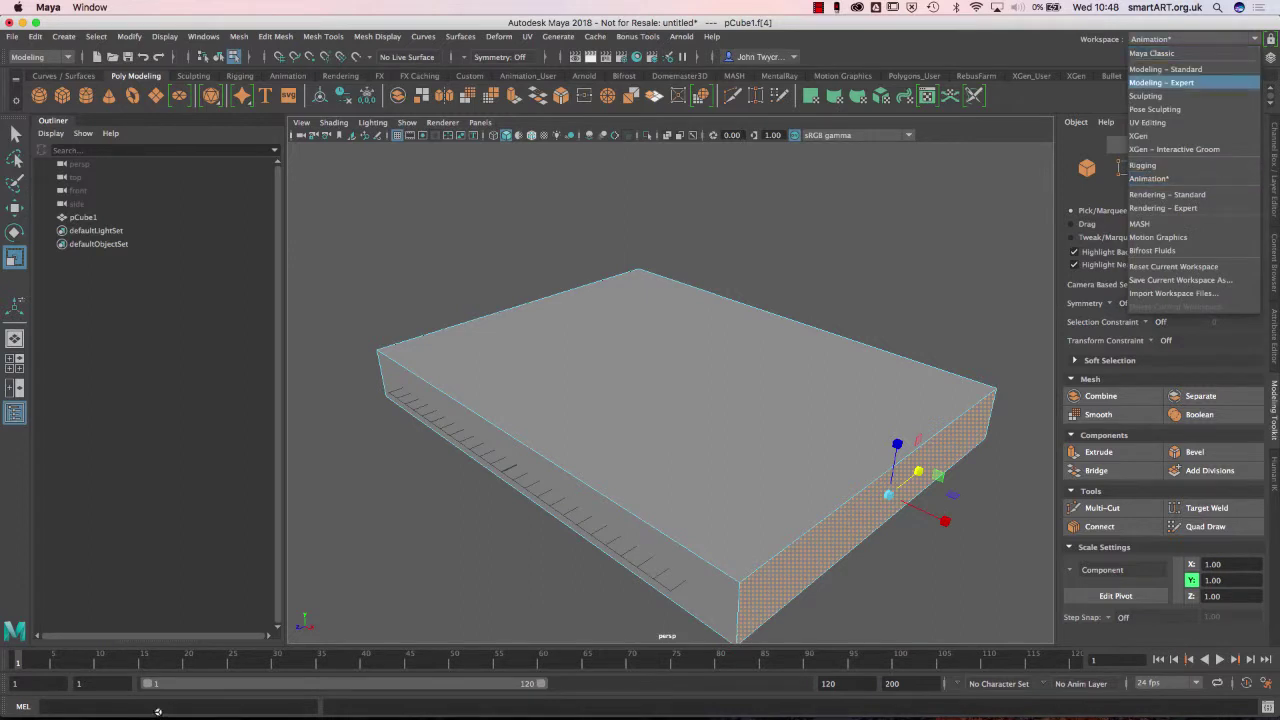
left_click(1160, 122)
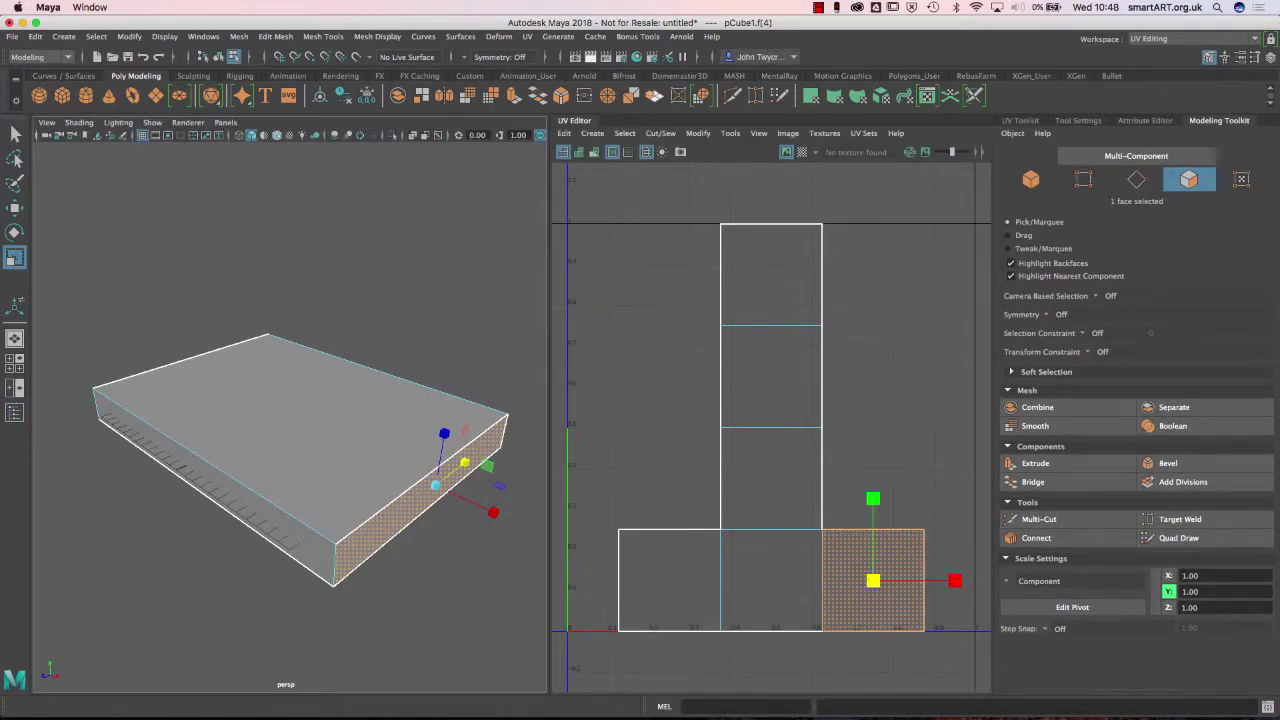
- Select individual slab faces and UV faces, then all six, to examine how the model corresponds to its UV layout
left_click(337, 440)
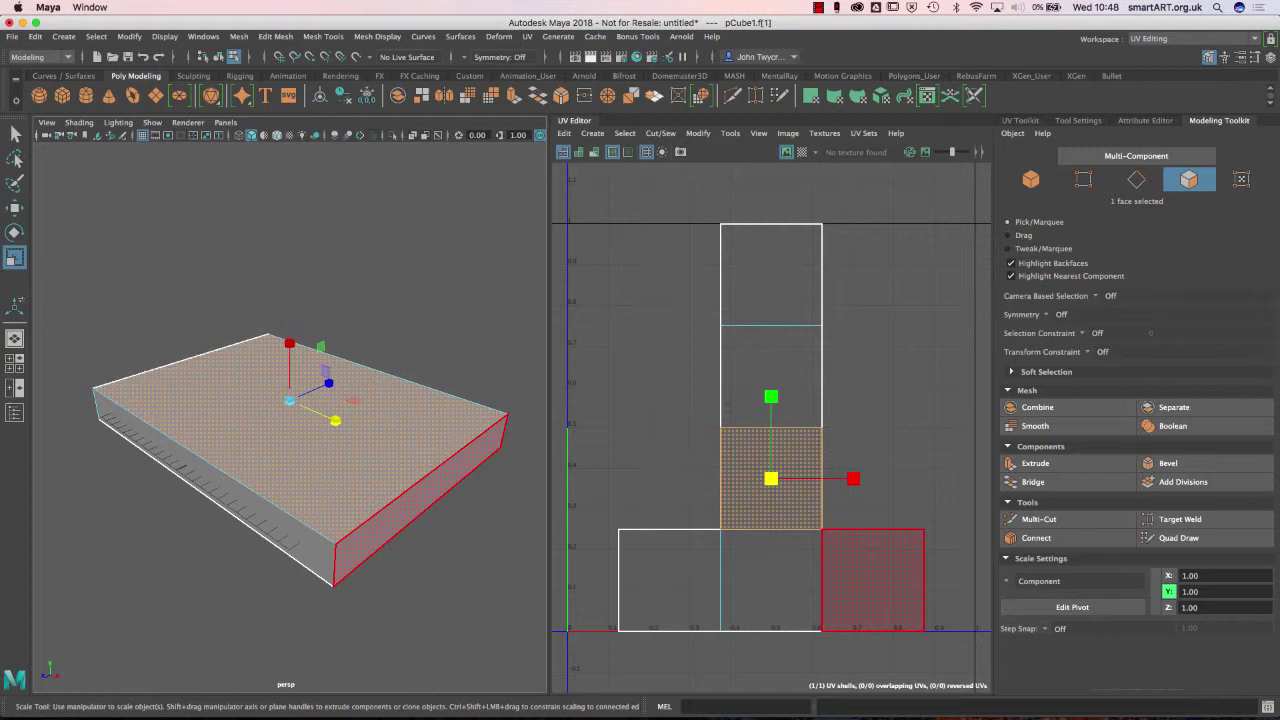
left_click(276, 534)
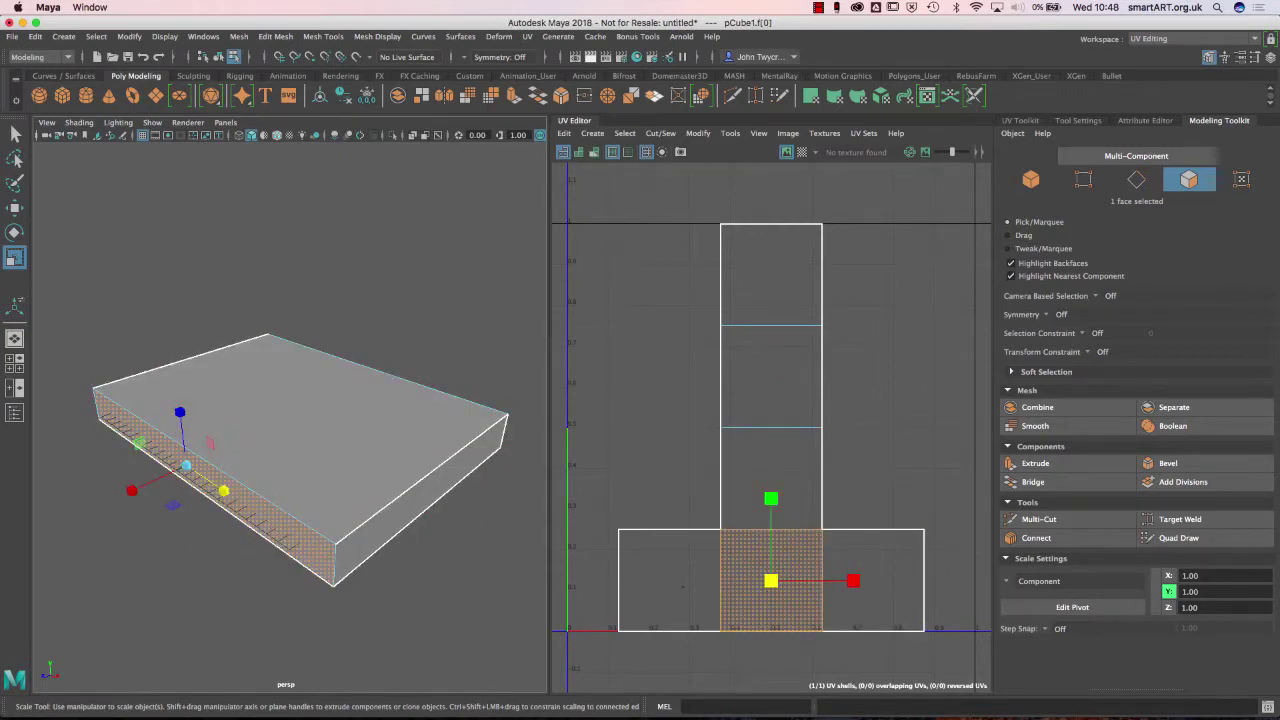
left_click(683, 586, "shift")
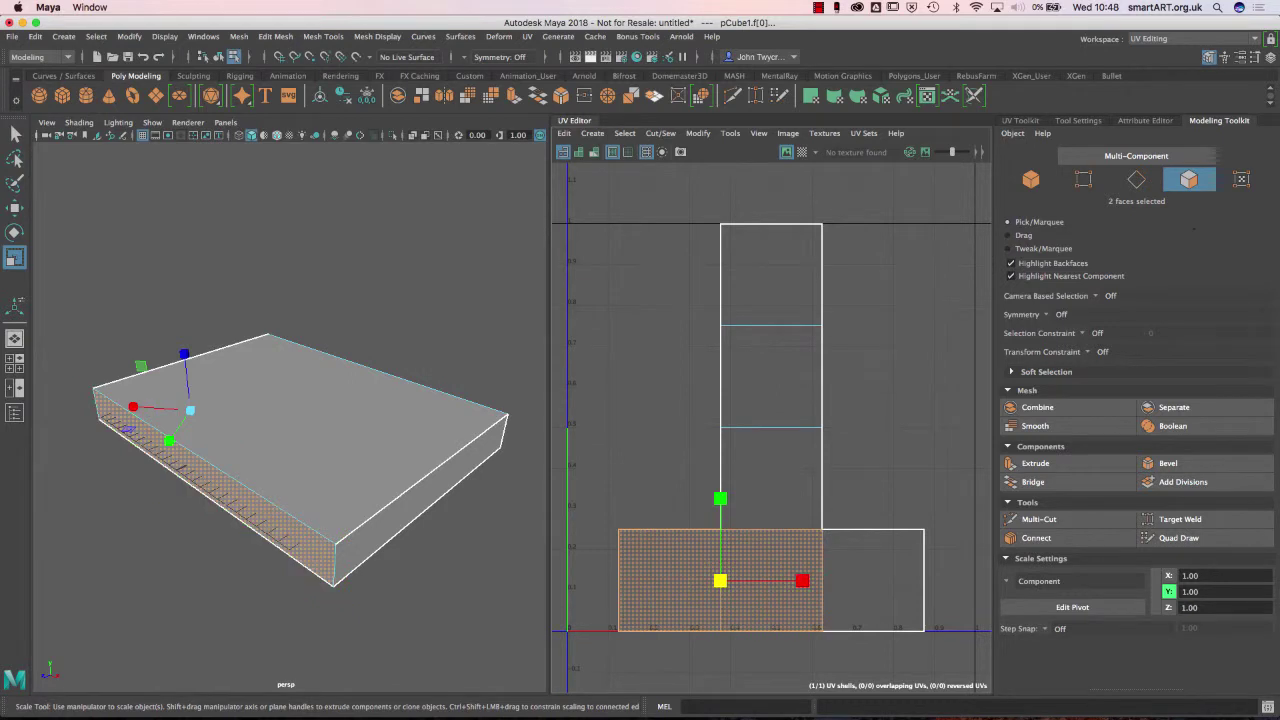
left_click(873, 580, "shift")
left_click(780, 480, "shift")
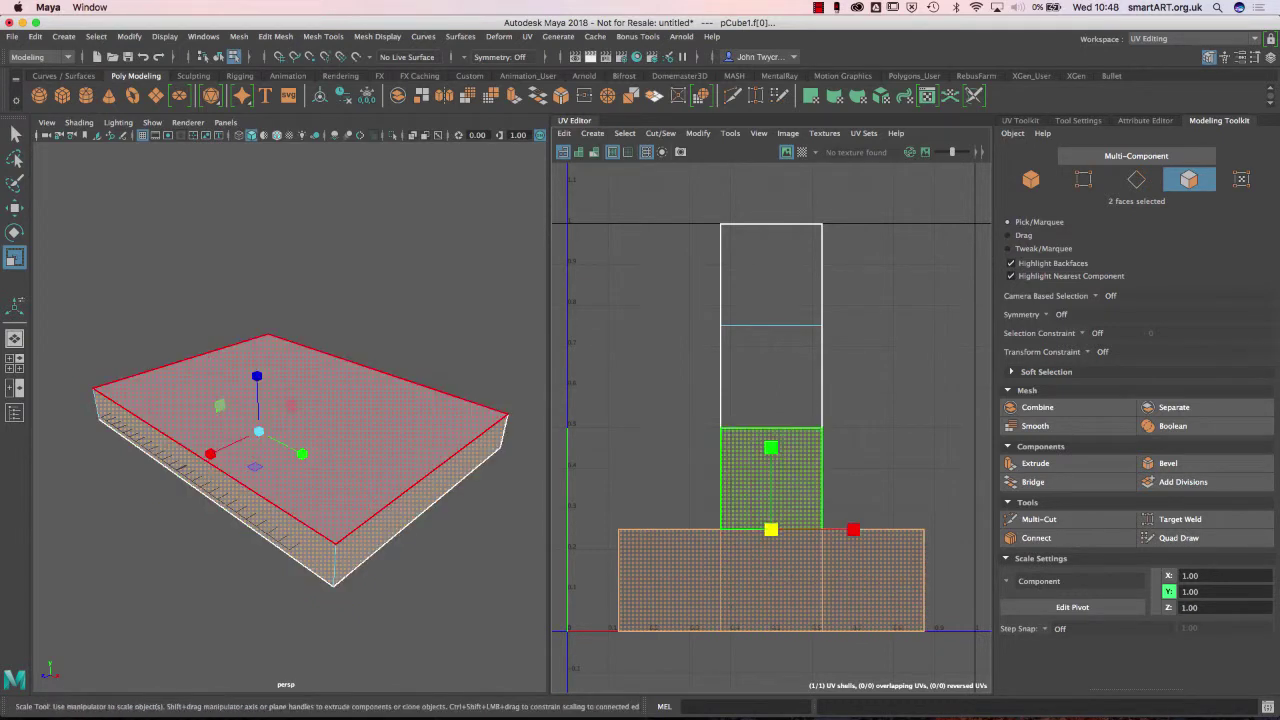
left_click_drag(902, 380, 752, 272)
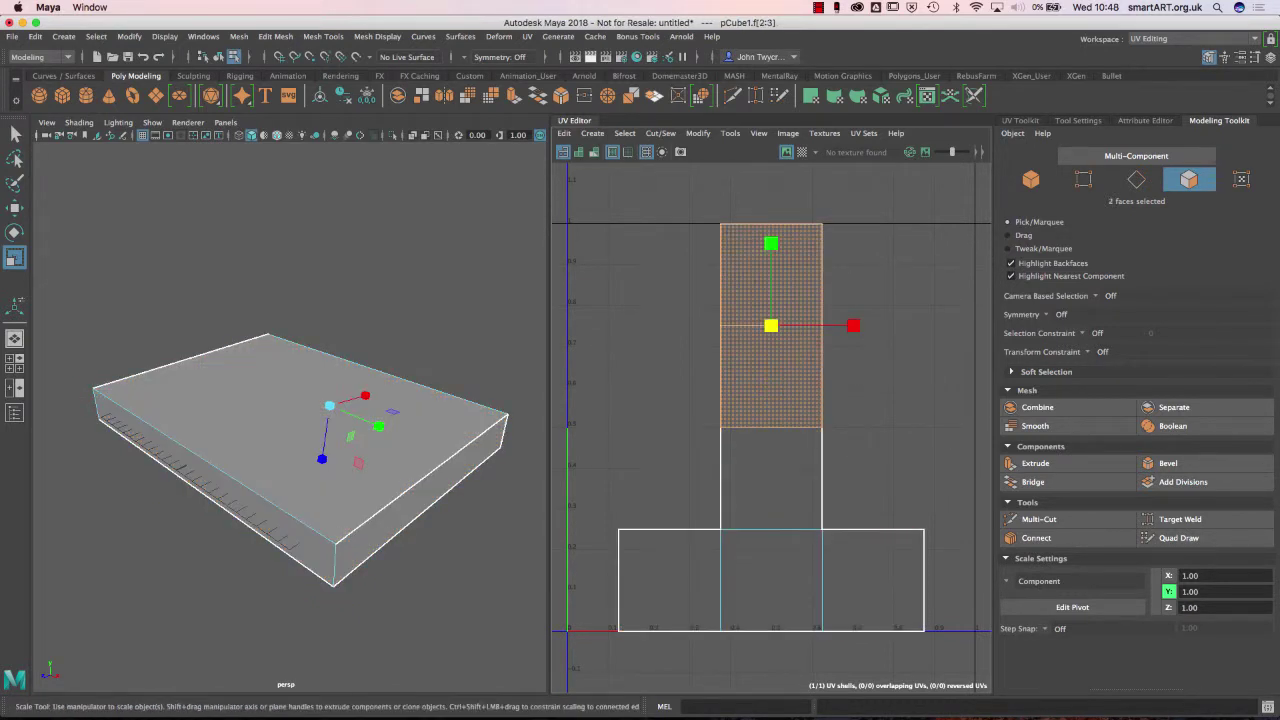
left_click_drag(617, 494, 930, 646, "shift")
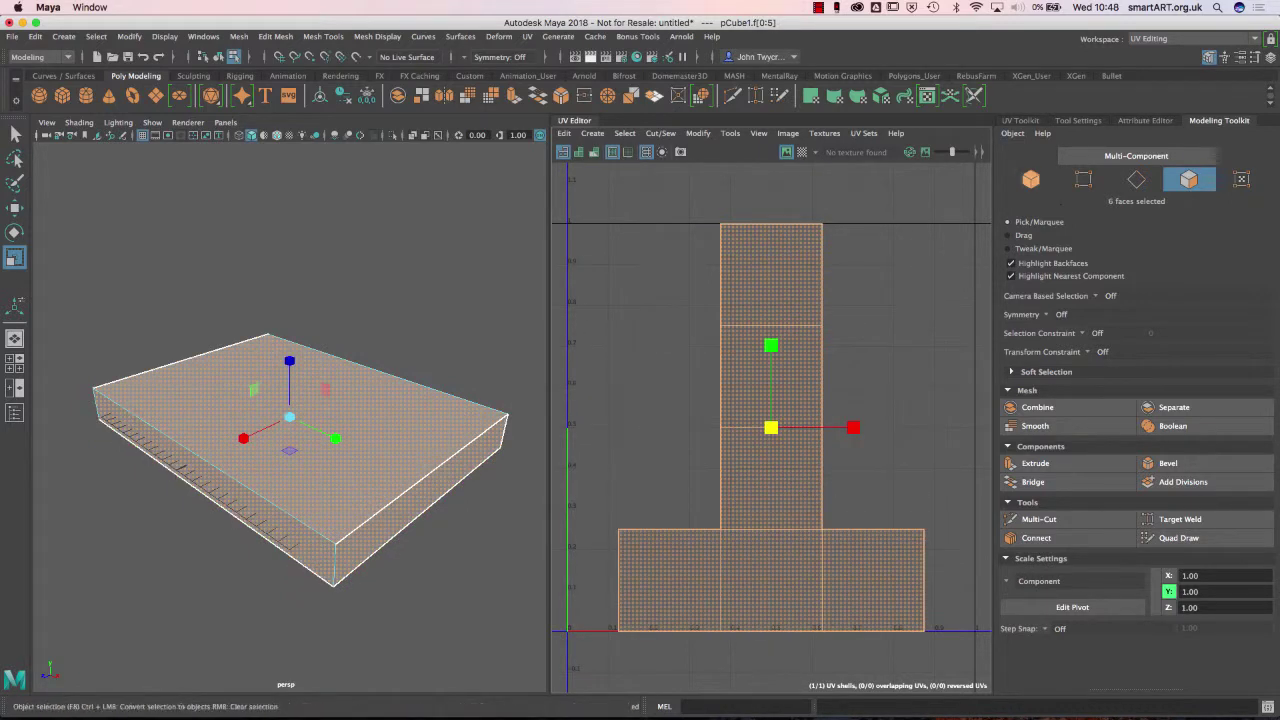
- Convert the object selection to faces, check the two uppermost UV faces against the model, and return to object selection
key("F8")
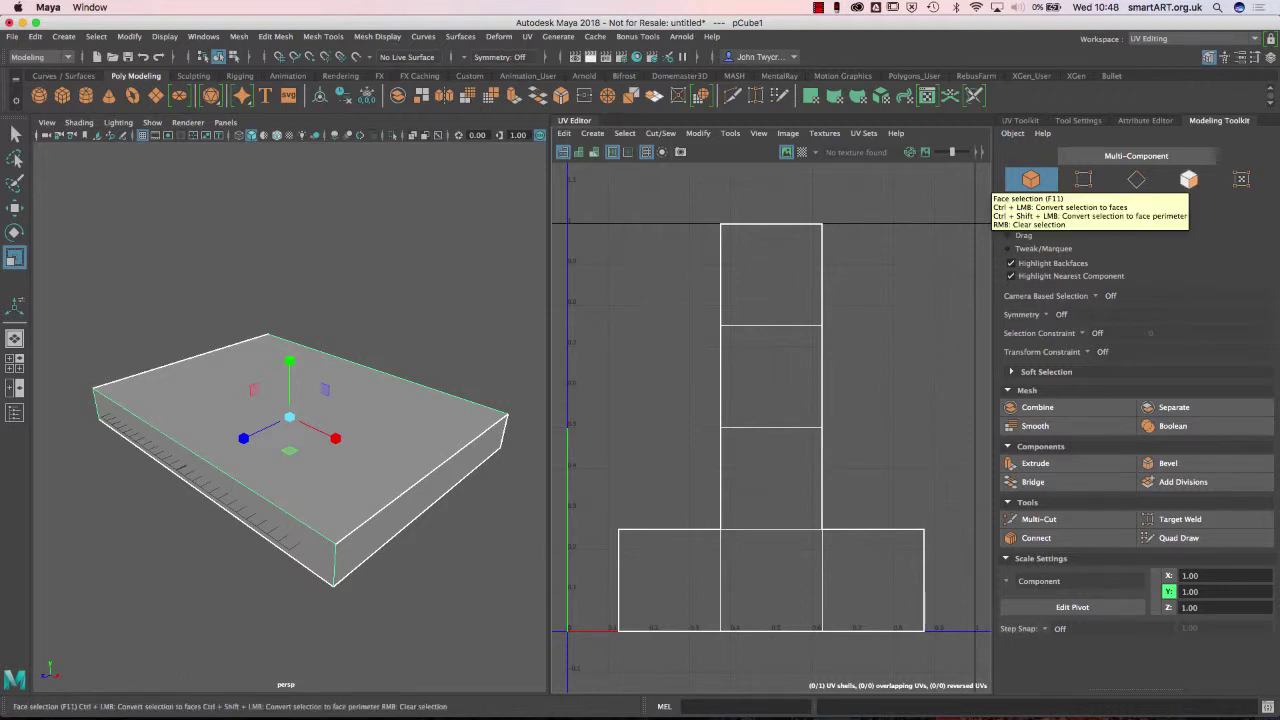
left_click(1188, 179, "ctrl")
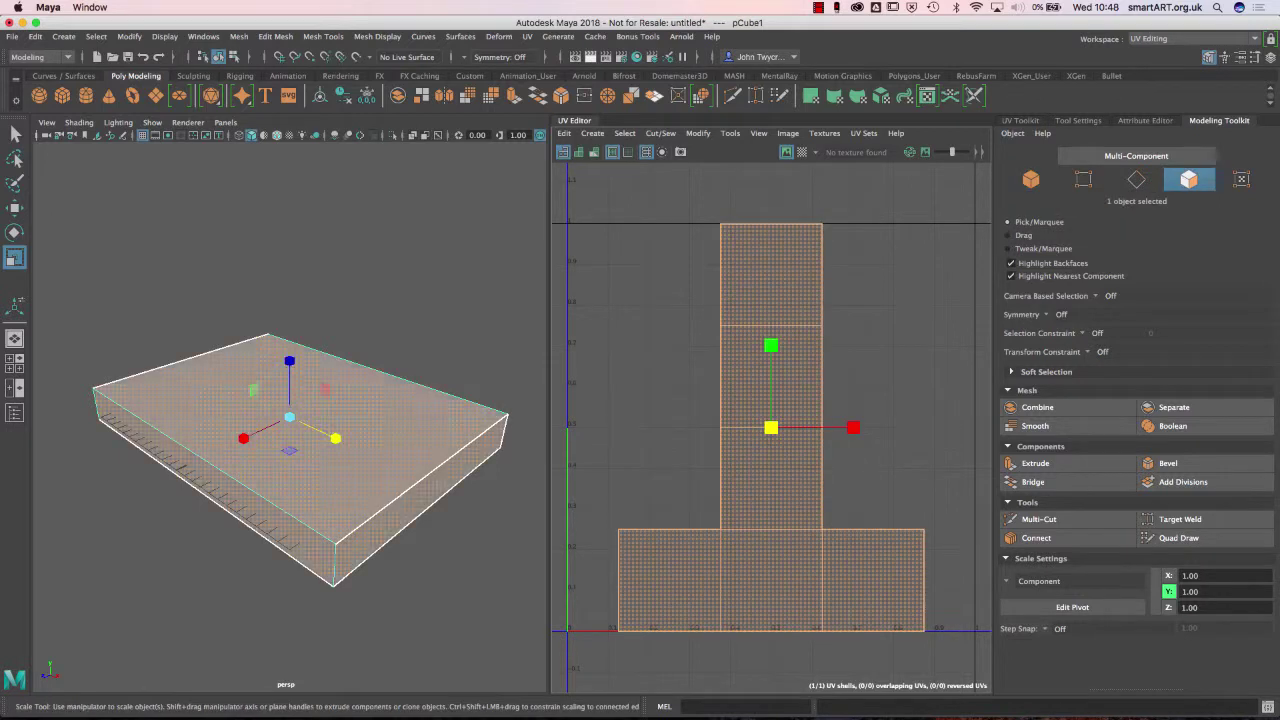
left_click(790, 280)
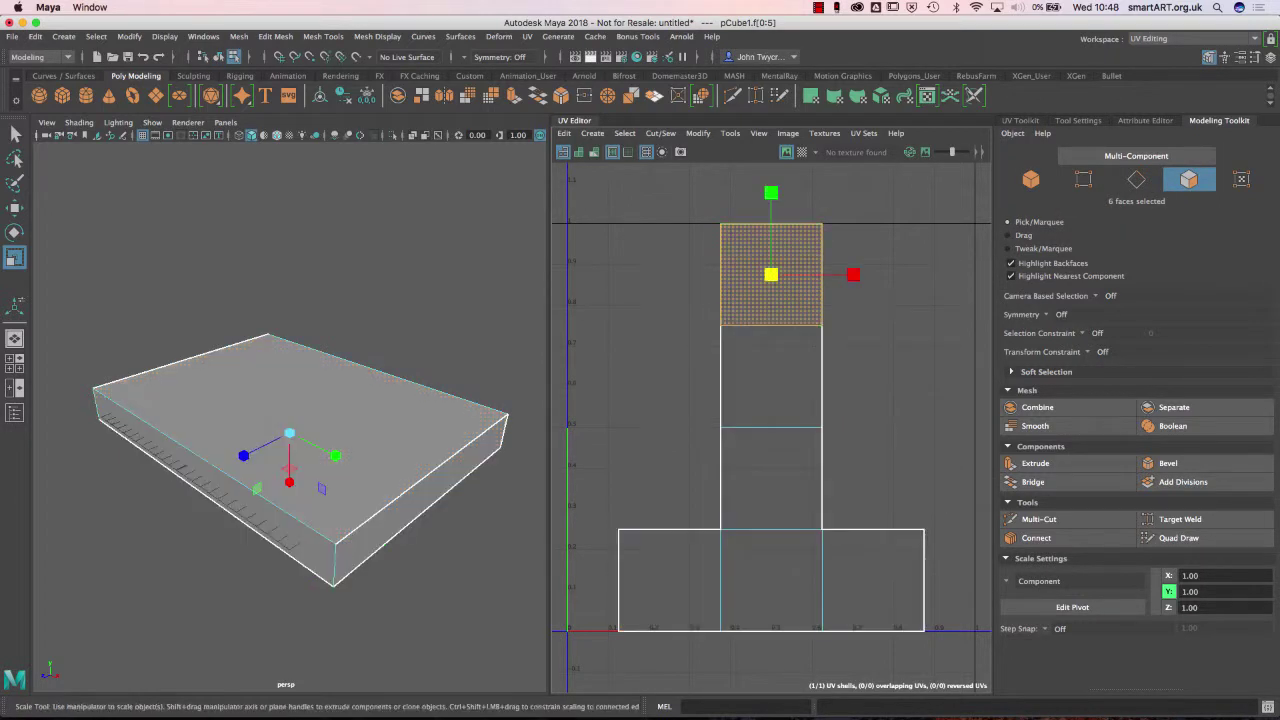
left_click(795, 380, "shift")
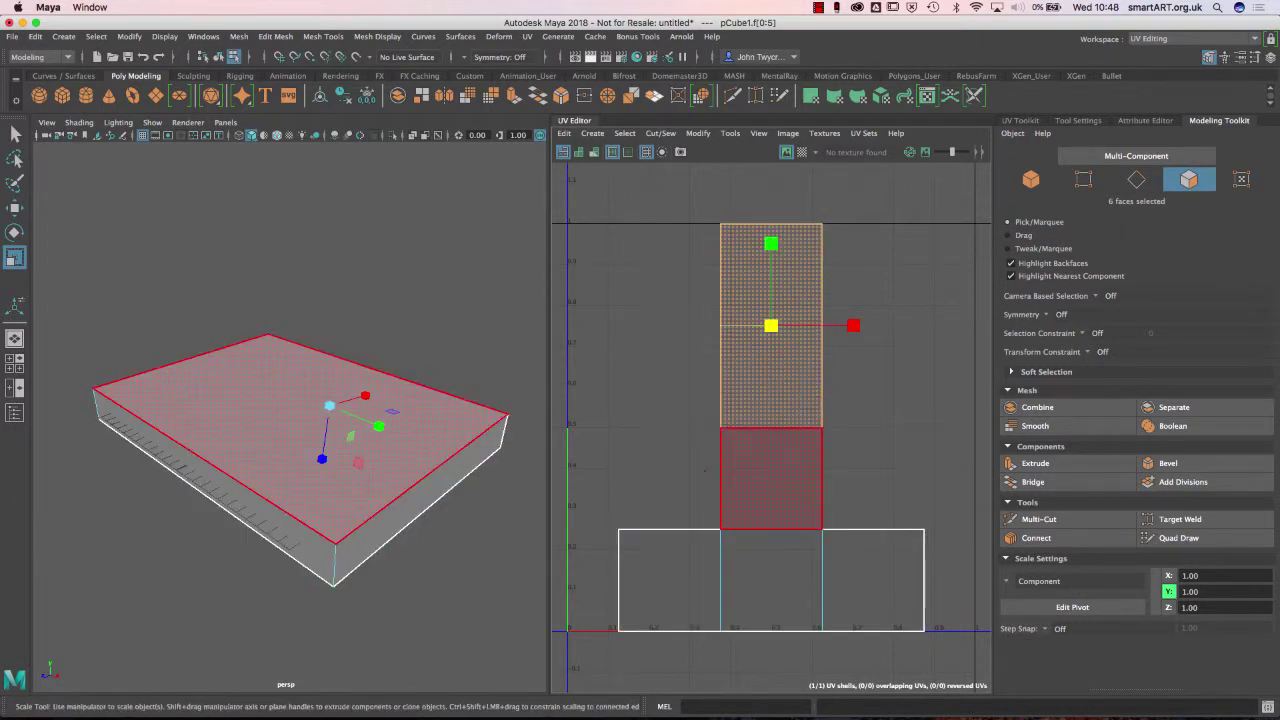
left_click(491, 303)
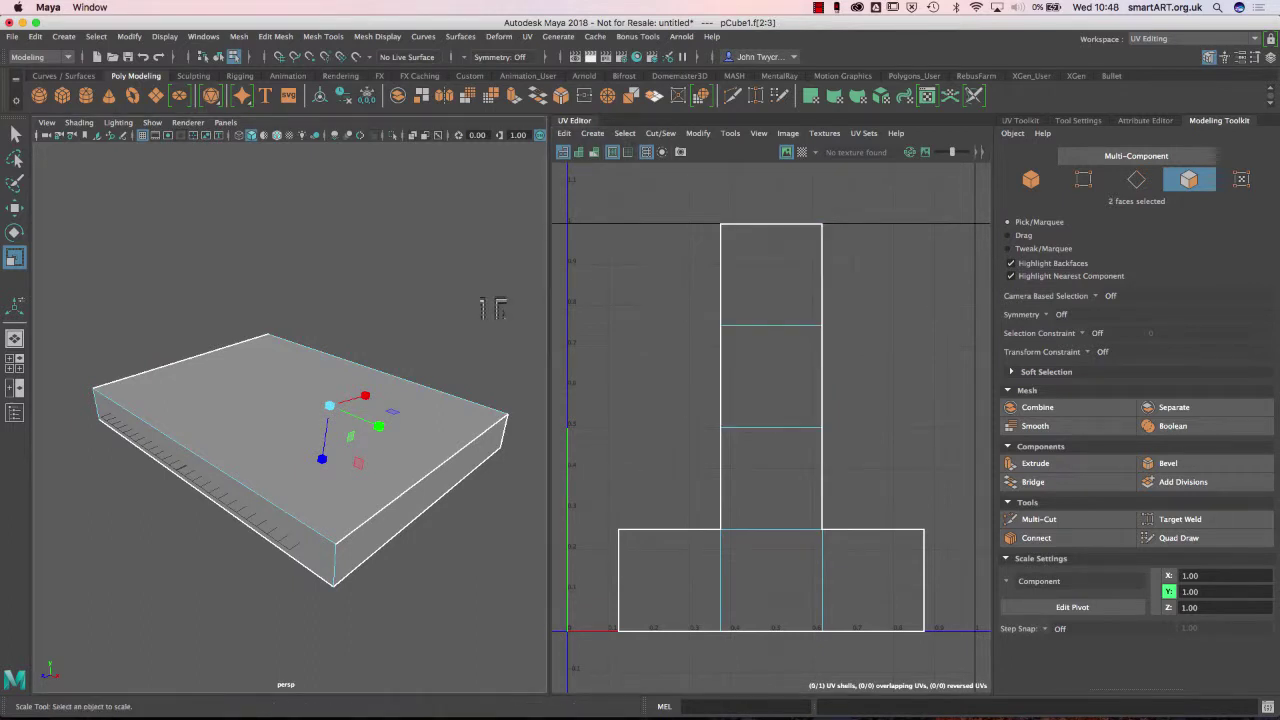
left_click(1030, 179)
left_click(446, 488)
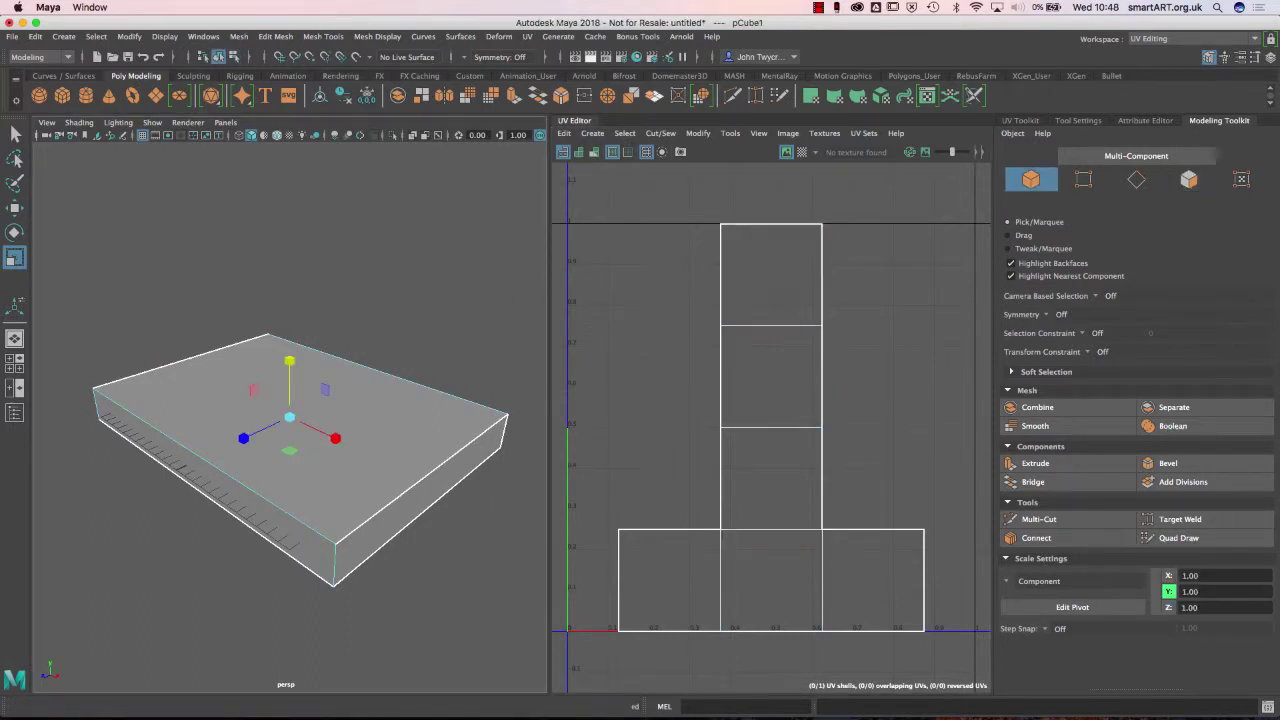
- Select three adjoining side faces of the slab: the front long side and both short ends
mouse_move(468, 500)
middle_mouse_down()
mouse_move(486, 495)
mouse_move(472, 508)
middle_mouse_up()
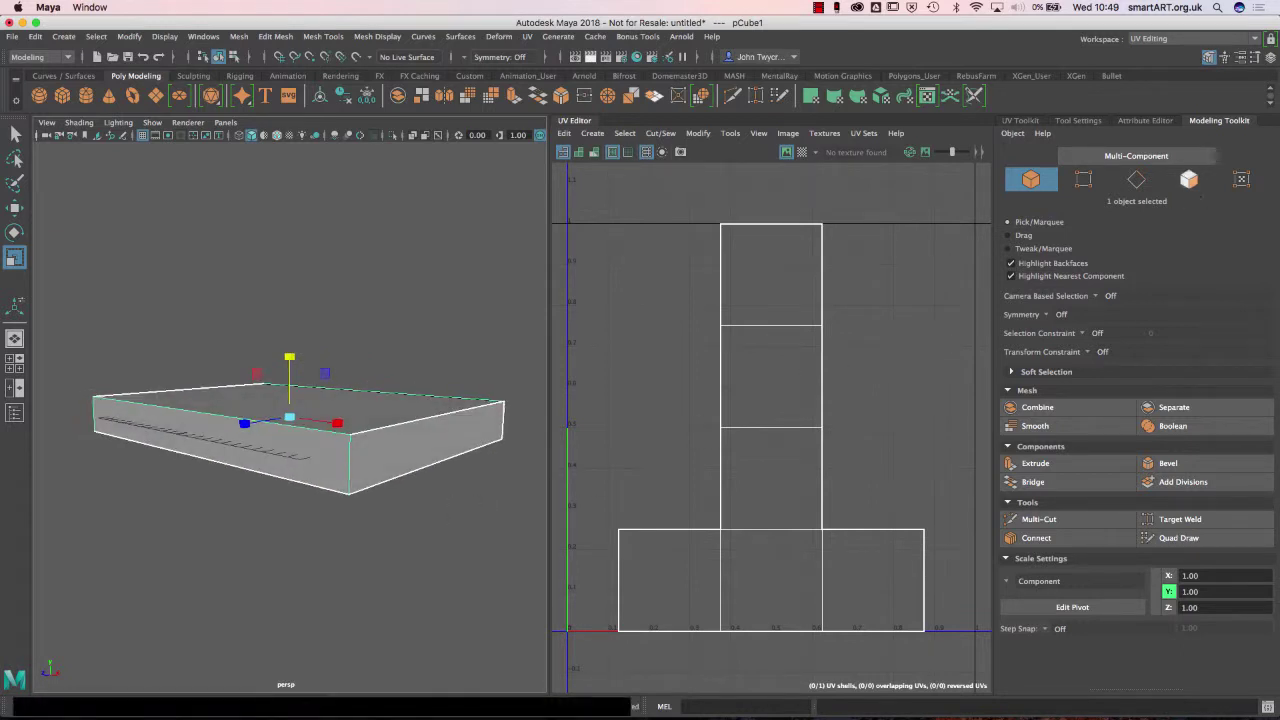
key("F11")
left_click(420, 443)
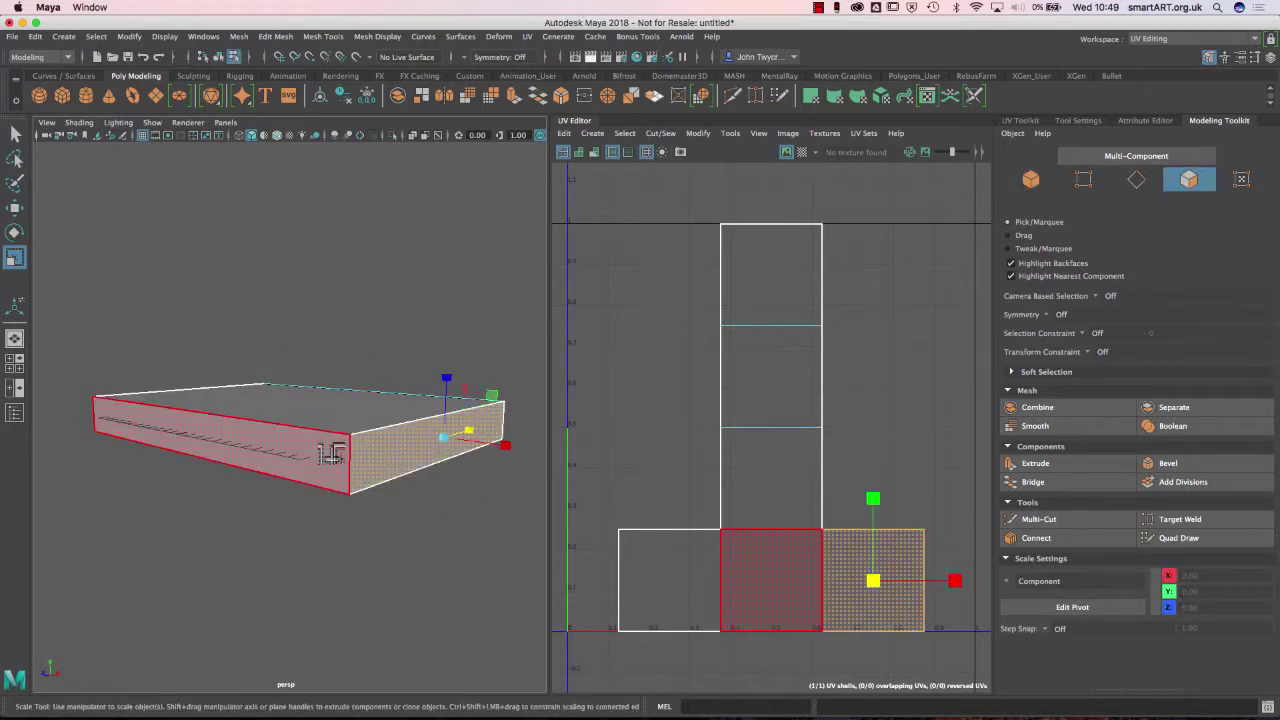
left_click(330, 455, "shift")
left_click_drag(262, 560, 534, 552, "alt")
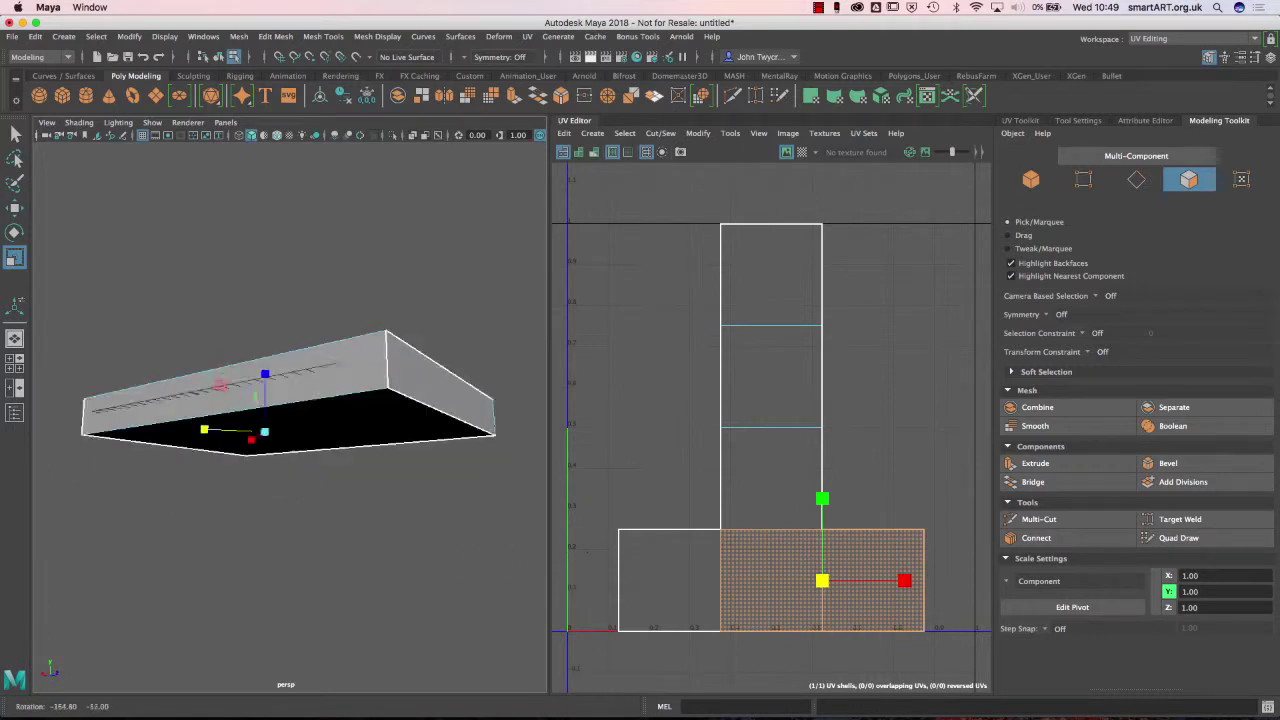
left_click_drag(534, 400, 474, 430, "alt")
left_click(474, 430, "shift")
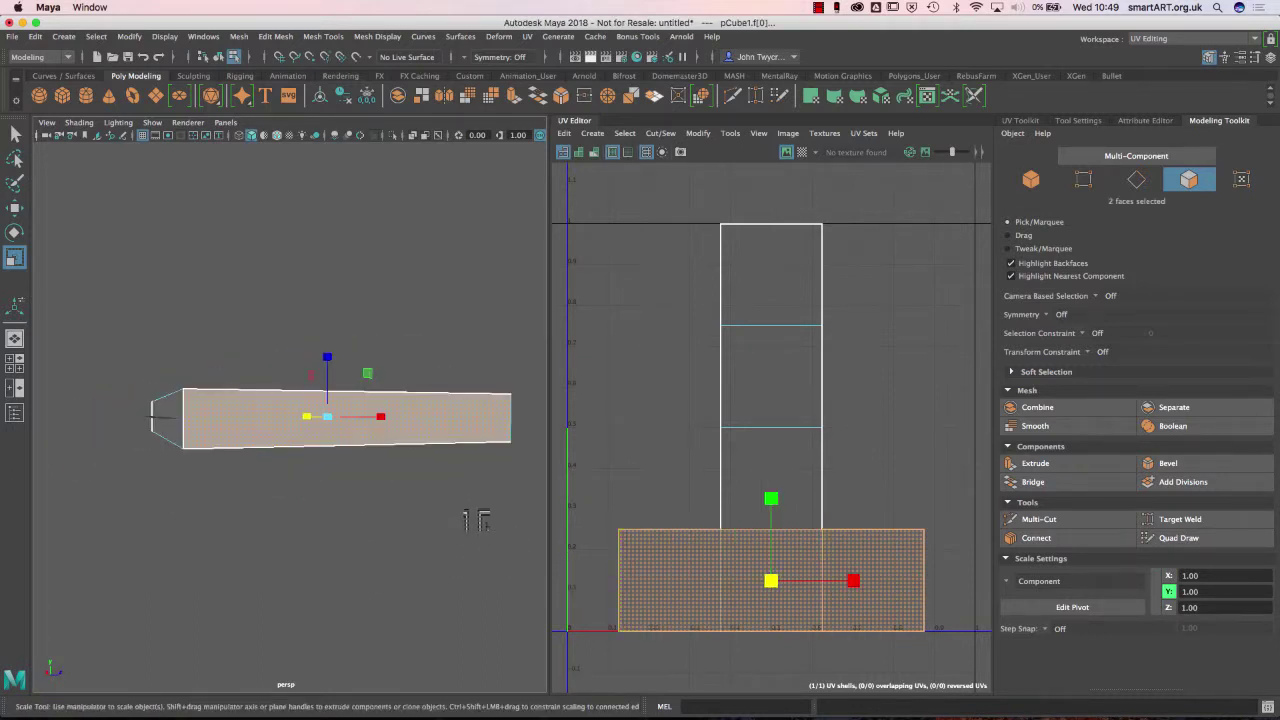
left_click_drag(475, 520, 294, 523, "alt")
left_click(458, 464, "shift")
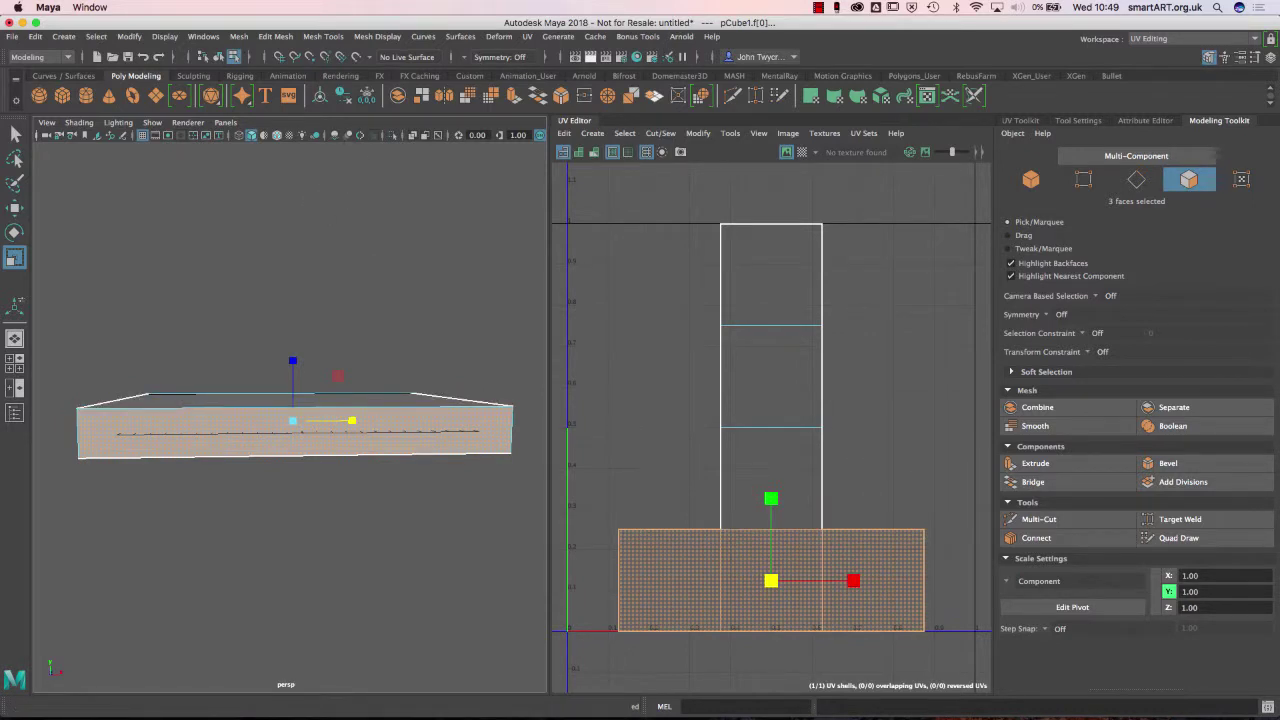
- Extrude the three side faces, scaling them smaller in height and inward to form recessed page edges between two covers
left_click(239, 36)
left_click(275, 36)
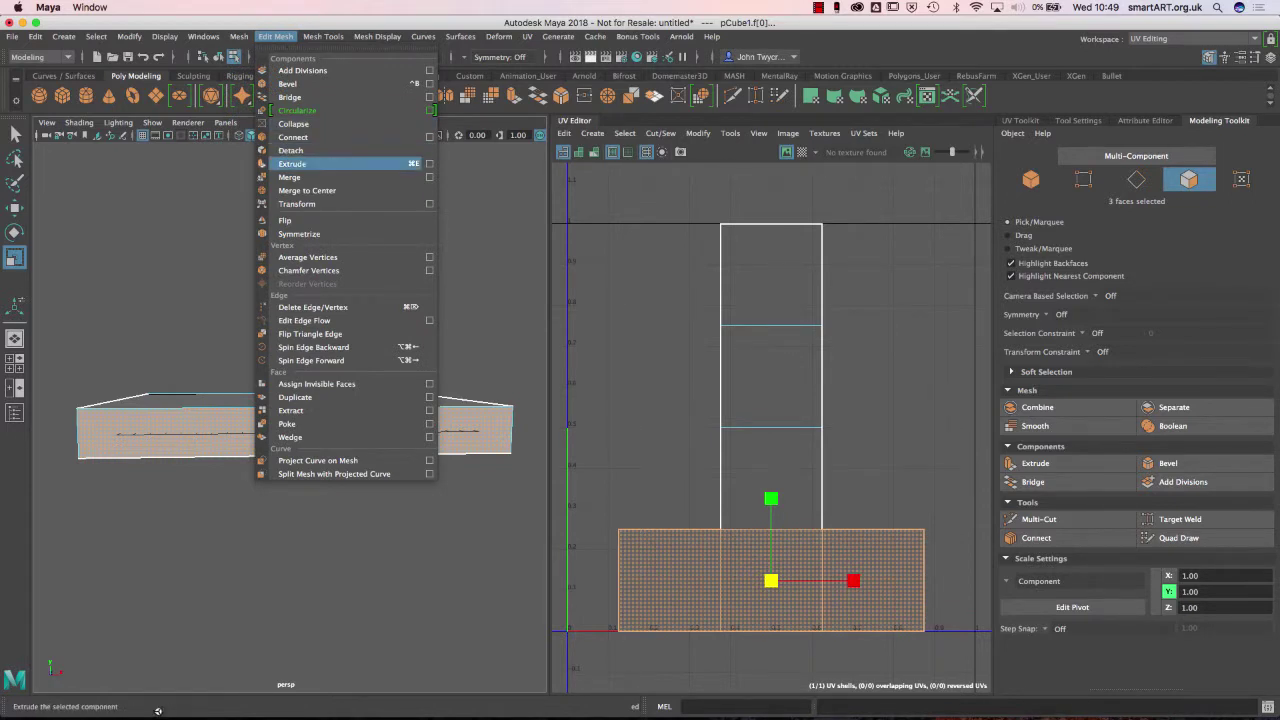
left_click(292, 163)
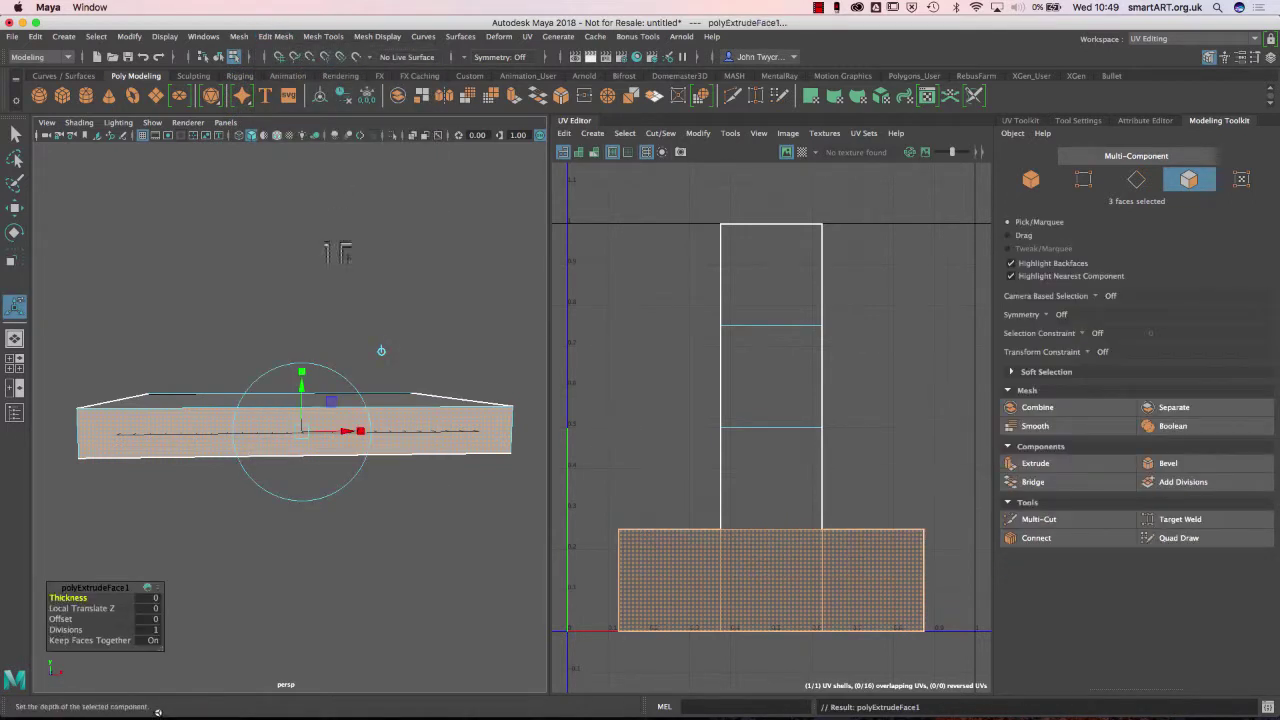
left_click_drag(300, 375, 301, 400)
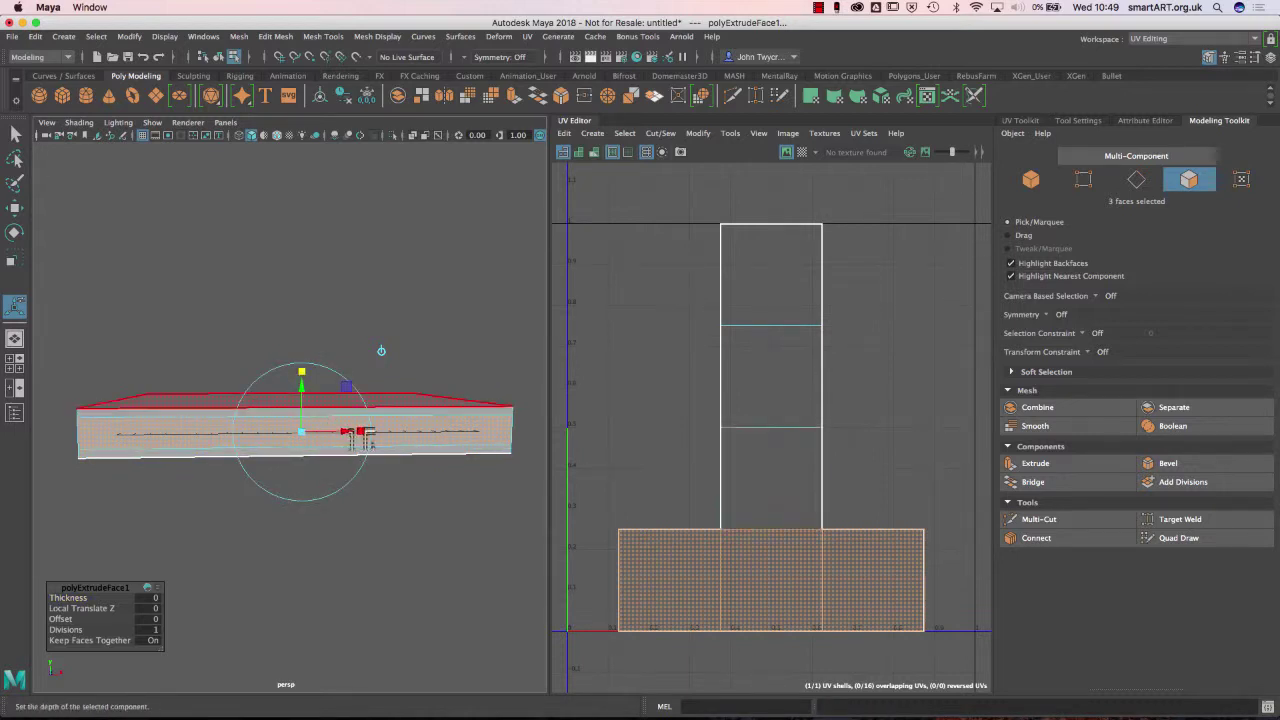
left_click_drag(358, 433, 360, 496)
left_click_drag(399, 536, 348, 533, "alt")
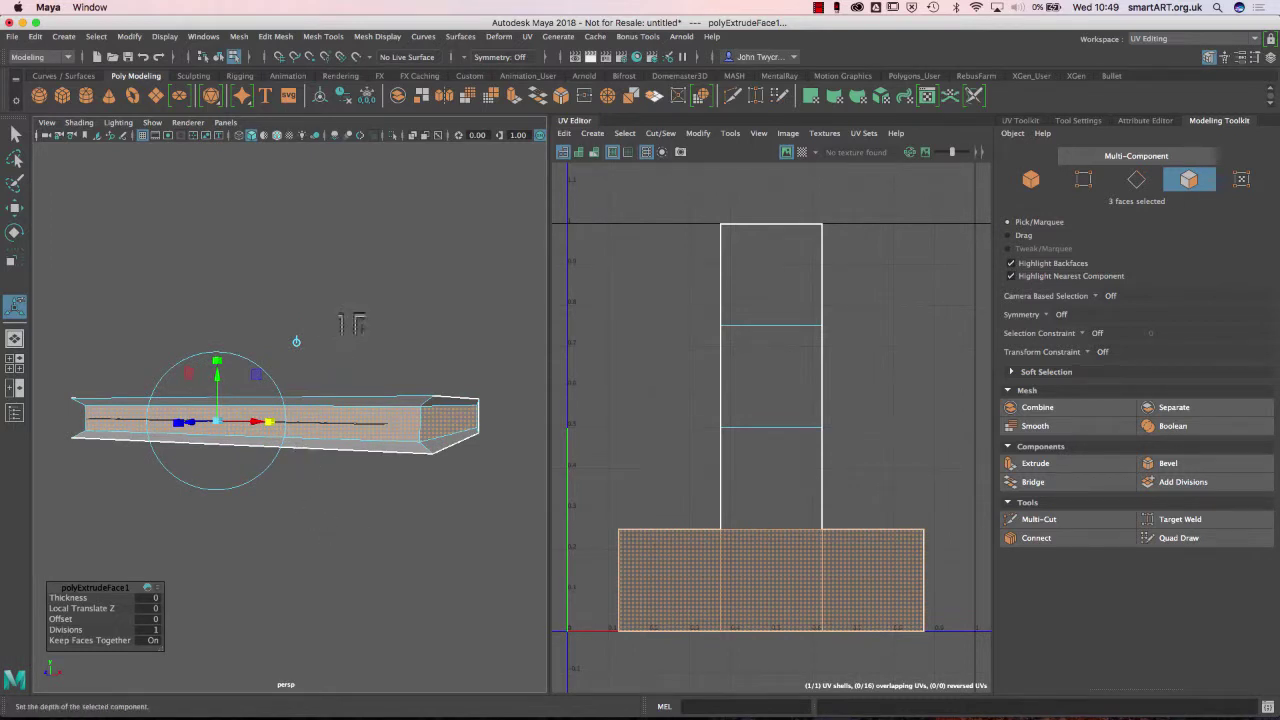
- Clear the face selection, check the recessed short end, and return the model to object selection
left_click(362, 318)
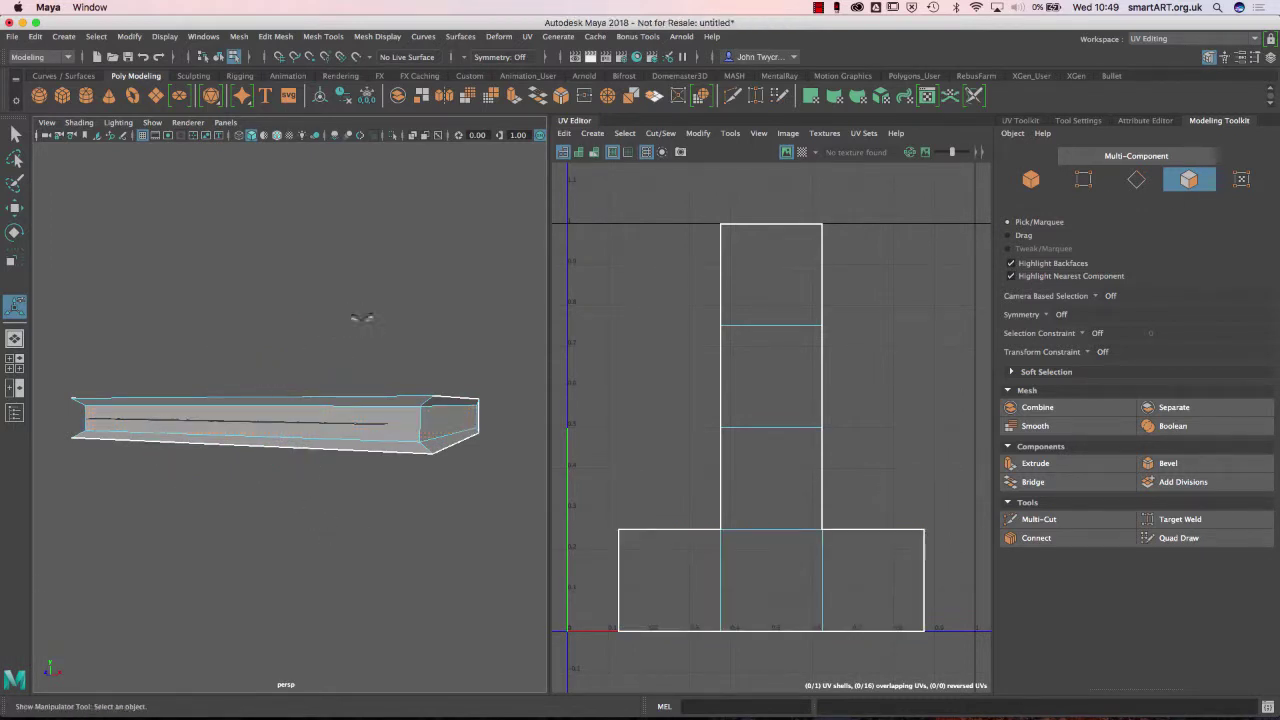
left_click_drag(362, 318, 277, 316, "alt")
key("q")
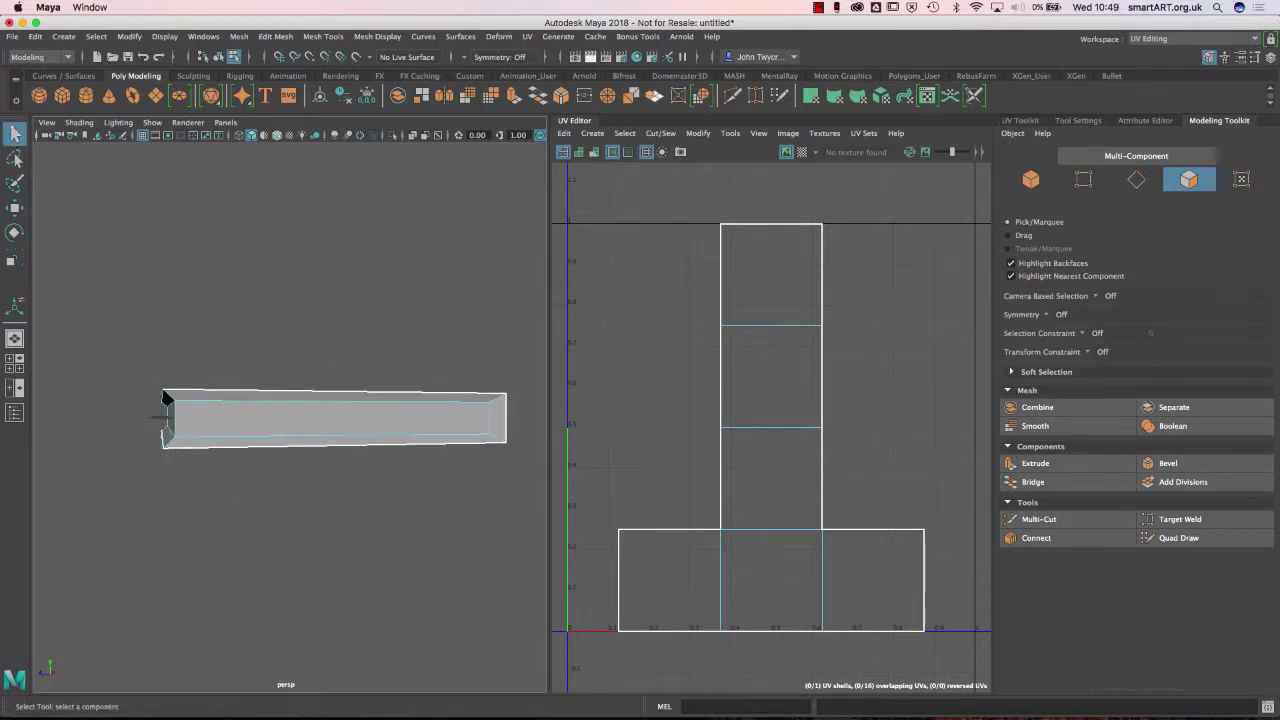
left_click(167, 399)
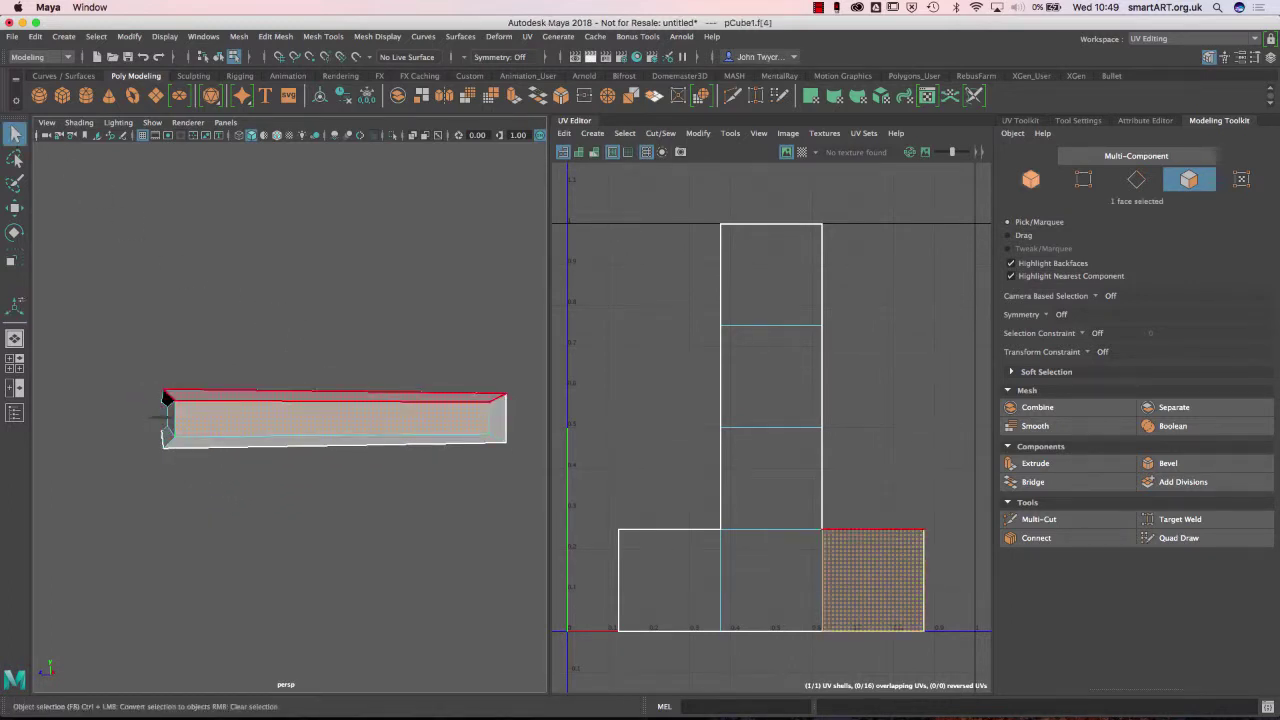
key("F8")
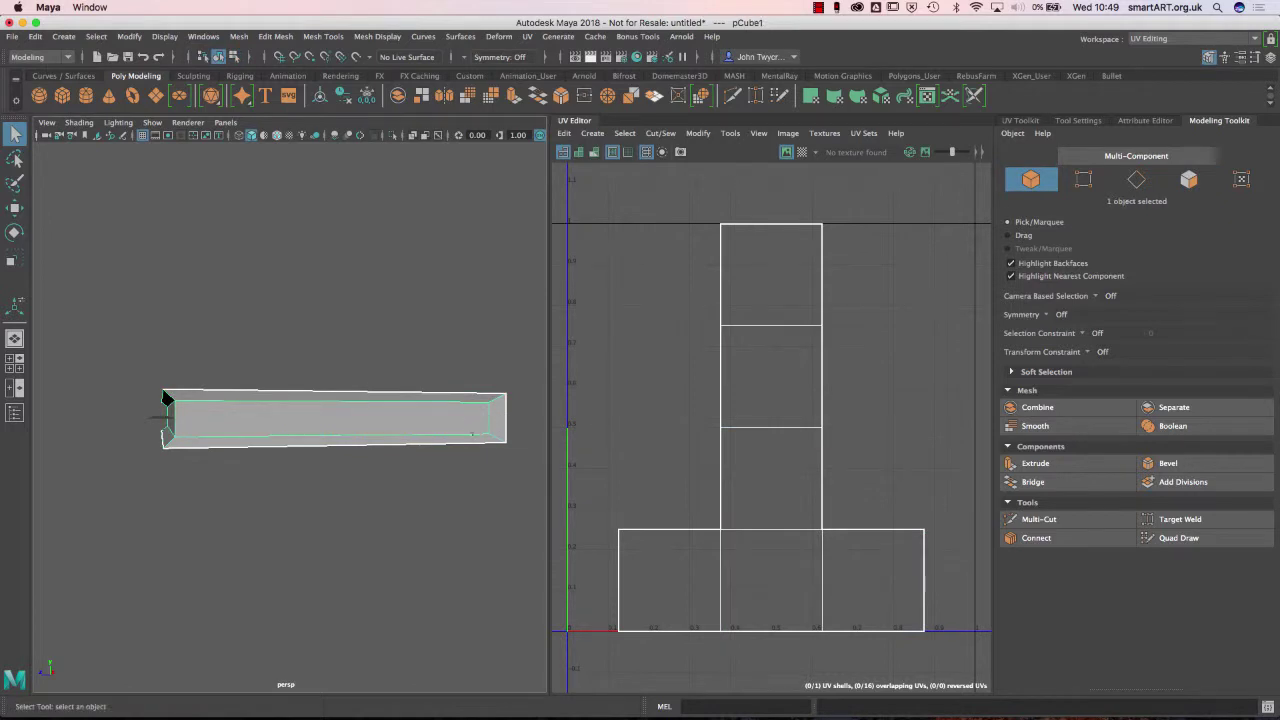
- Switch to face selection and compare the bevelled and recessed page-side faces with their matching areas in the UV layout
left_click_drag(167, 399, 200, 322, "alt")
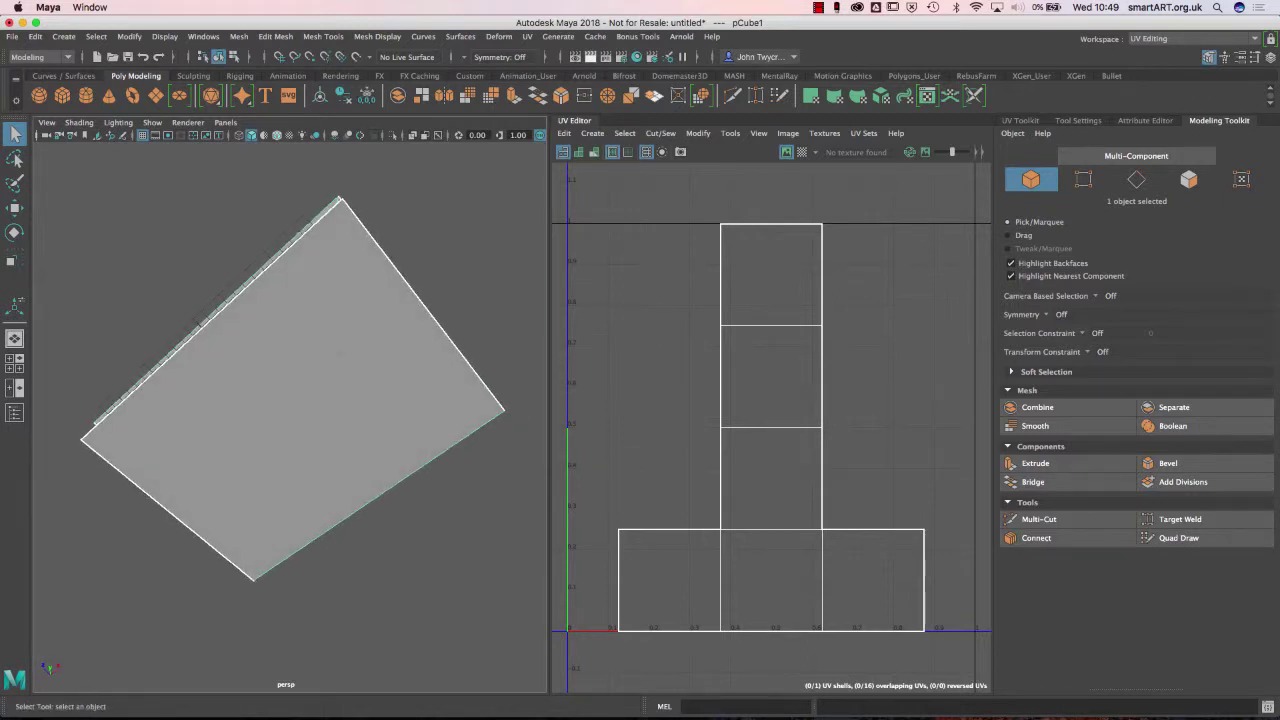
left_click_drag(429, 466, 404, 562, "alt")
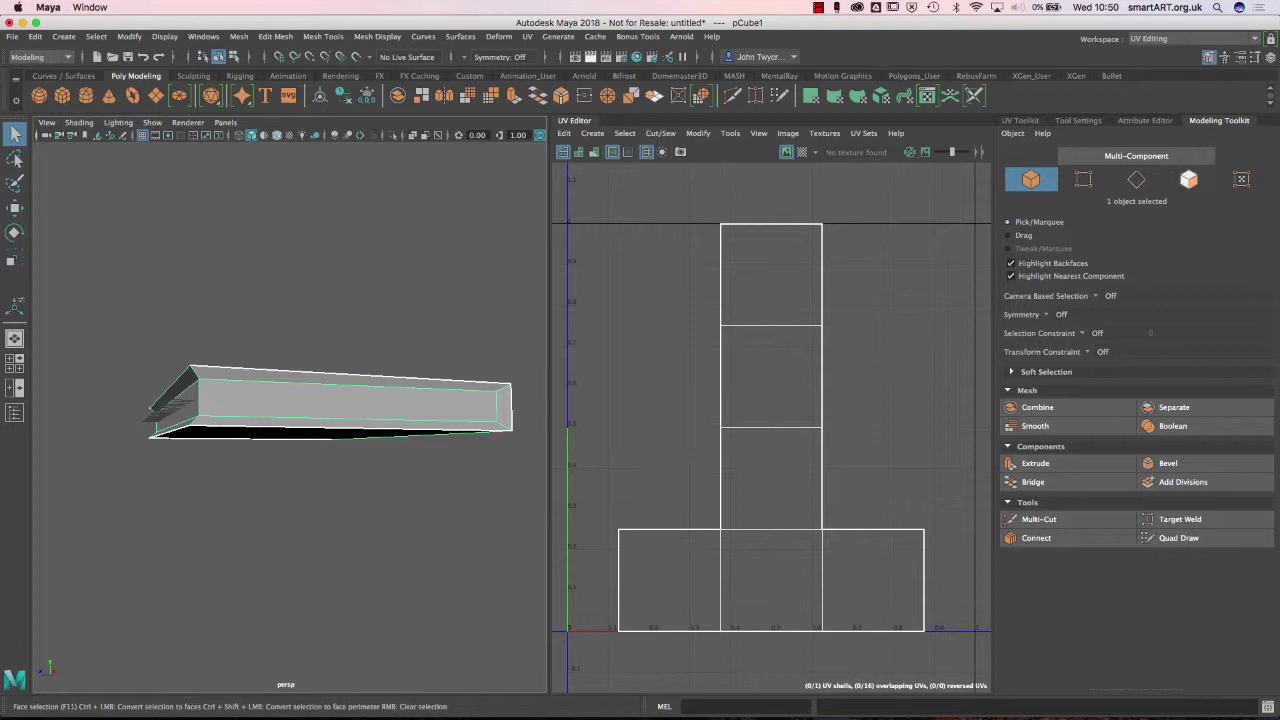
left_click(1188, 179)
left_click(872, 580)
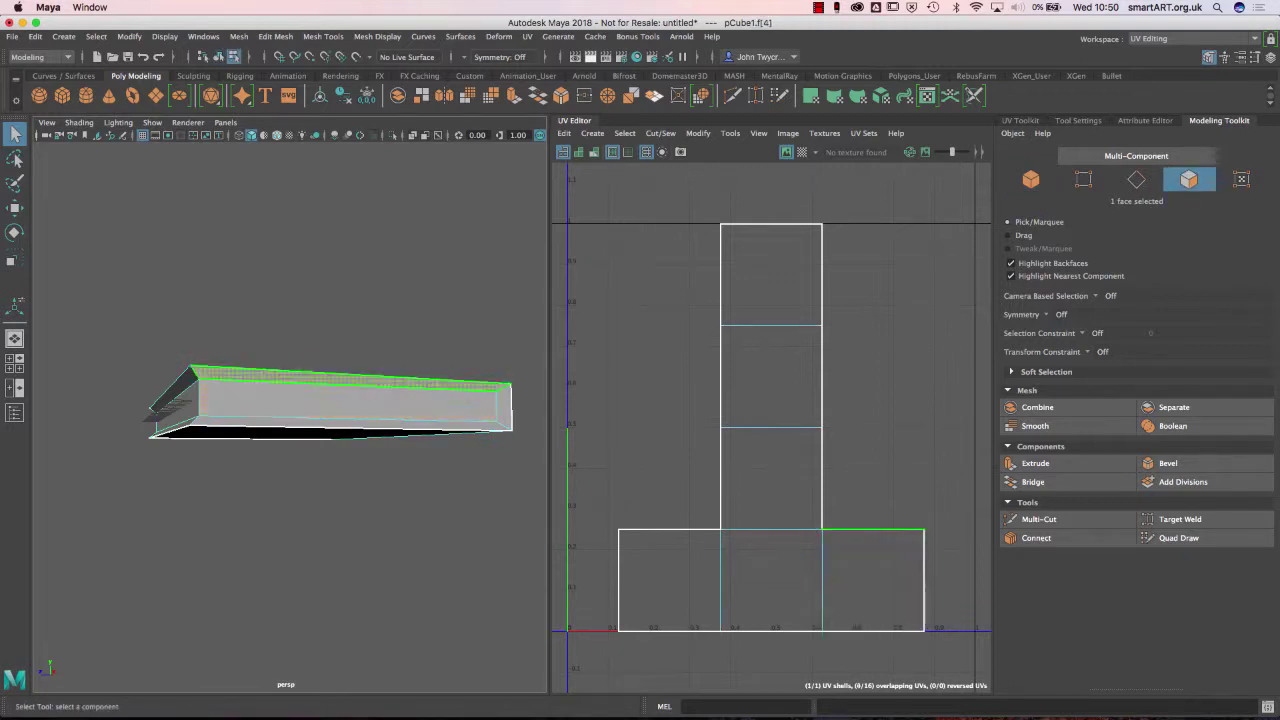
left_click(503, 408)
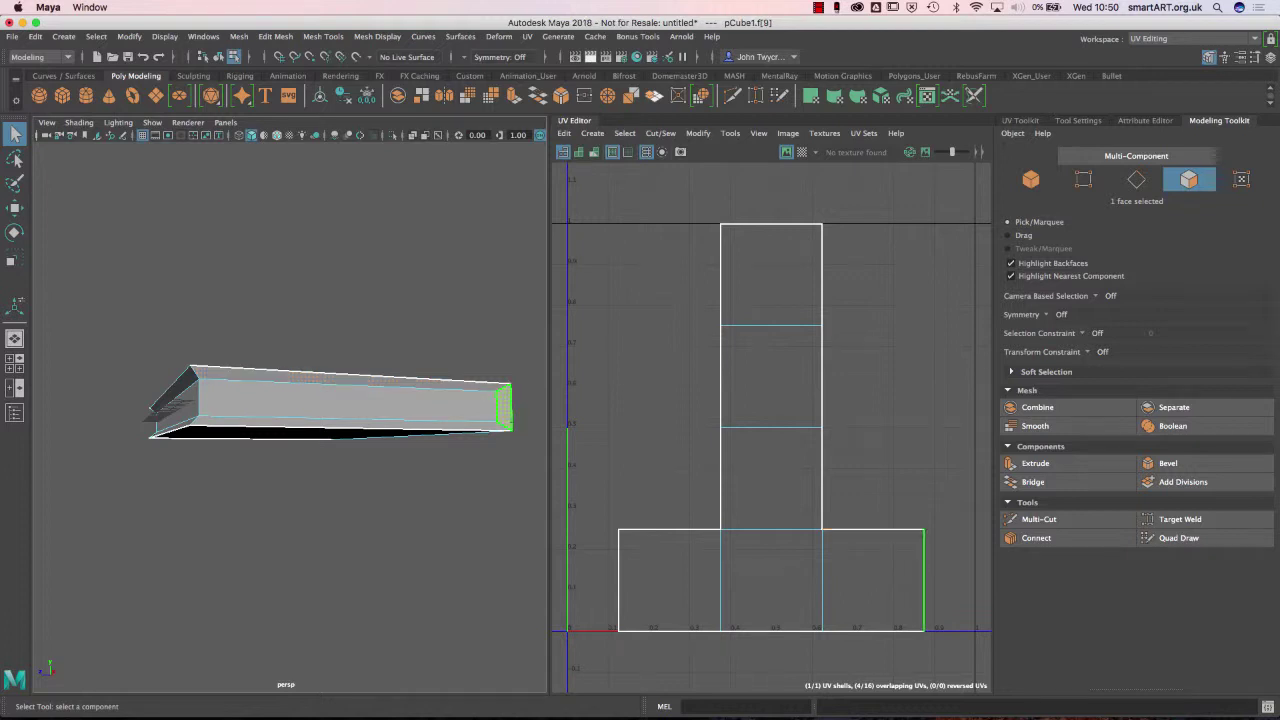
left_click(478, 428)
left_click(476, 428)
left_click_drag(428, 474, 548, 467, "alt")
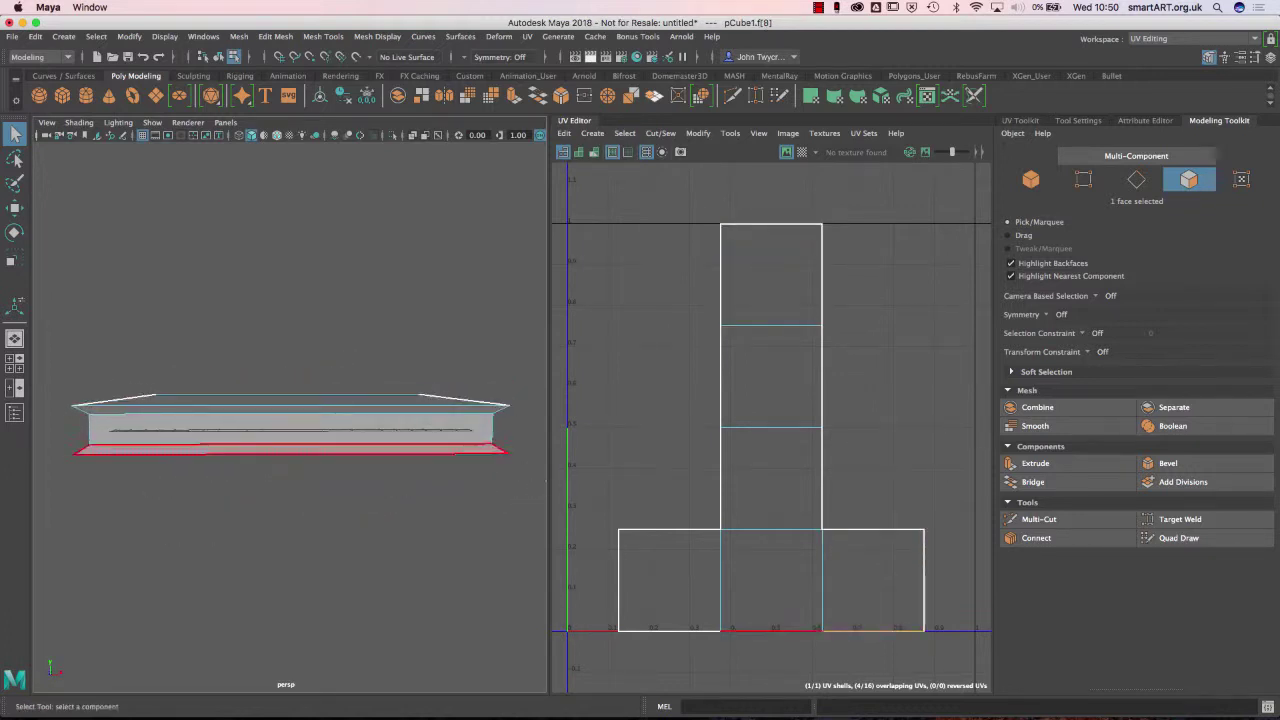
left_click(486, 441)
left_click(290, 430)
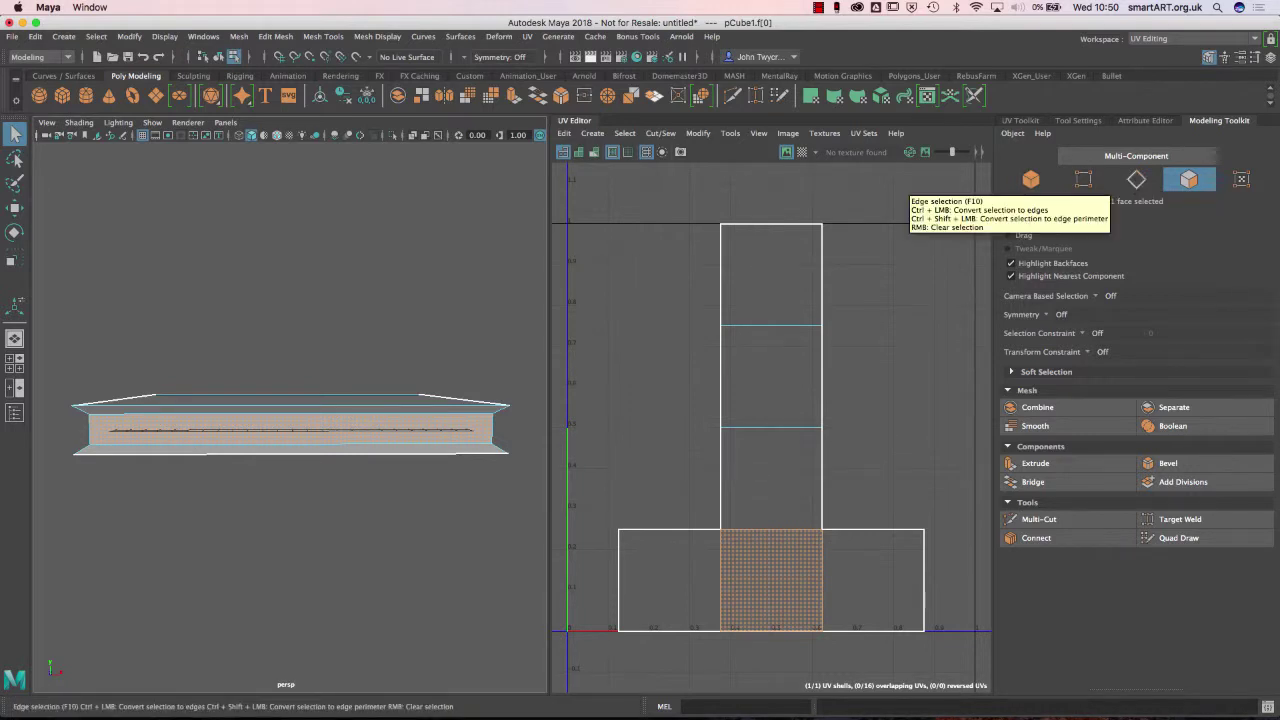
- Switch to edge selection and detach the UV commands as a floating window over the UV layout
left_click(1136, 179)
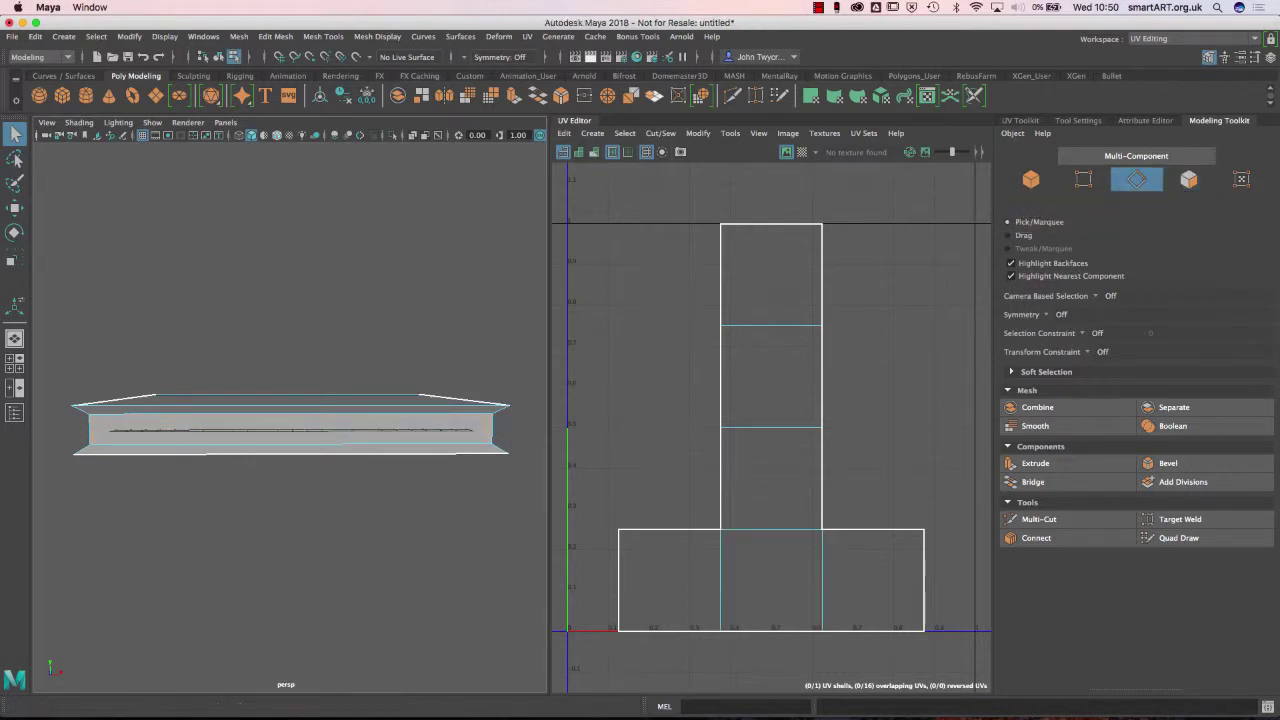
left_click(527, 36)
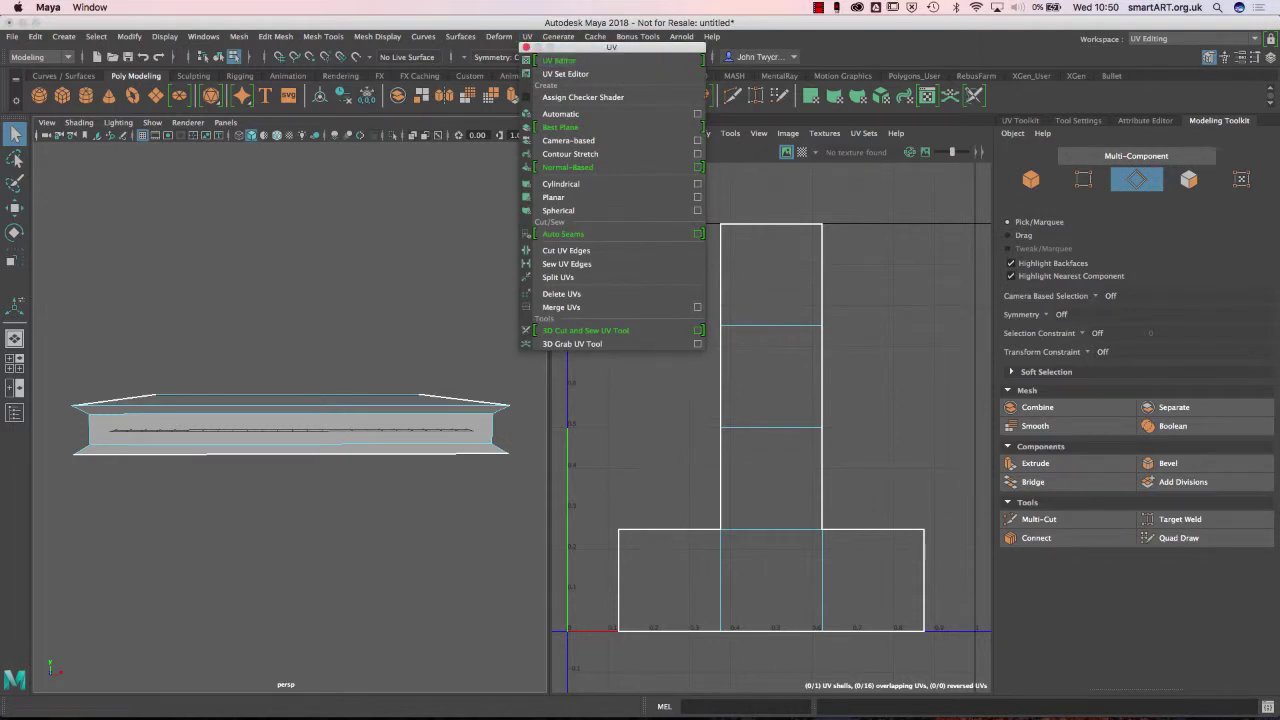
left_click(597, 47)
left_click_drag(760, 85, 941, 55)
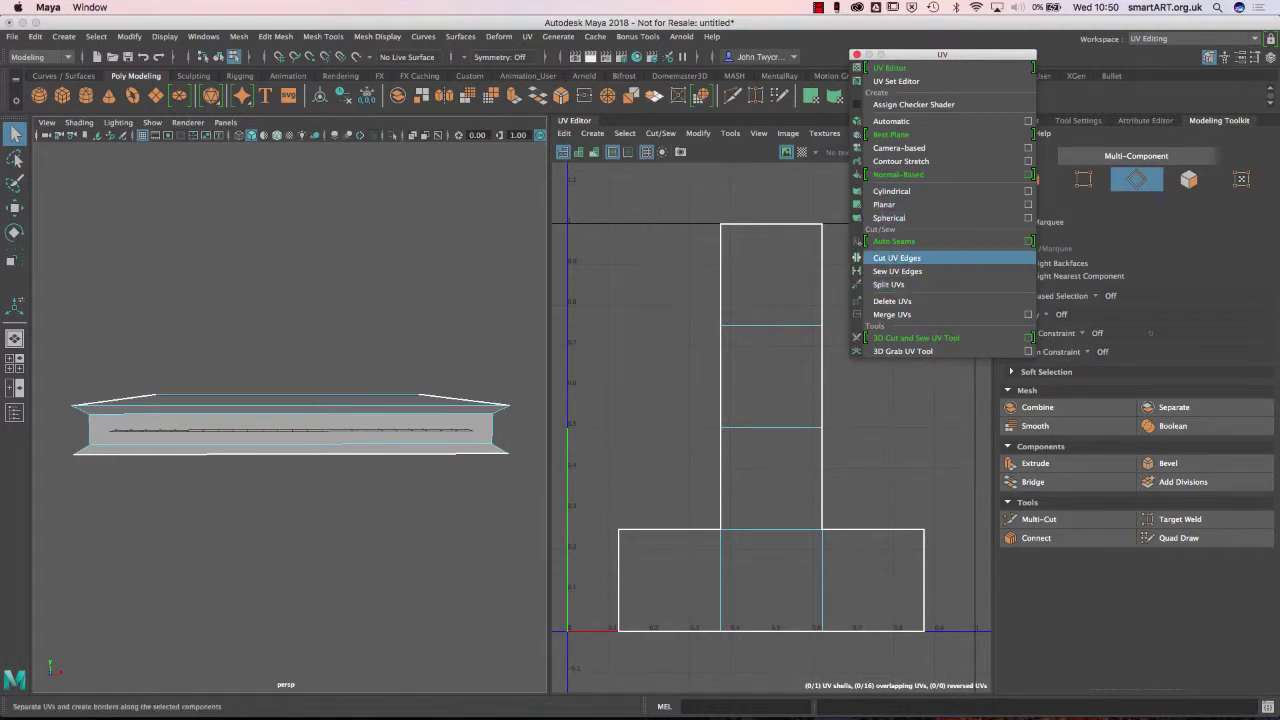
left_click(897, 257)
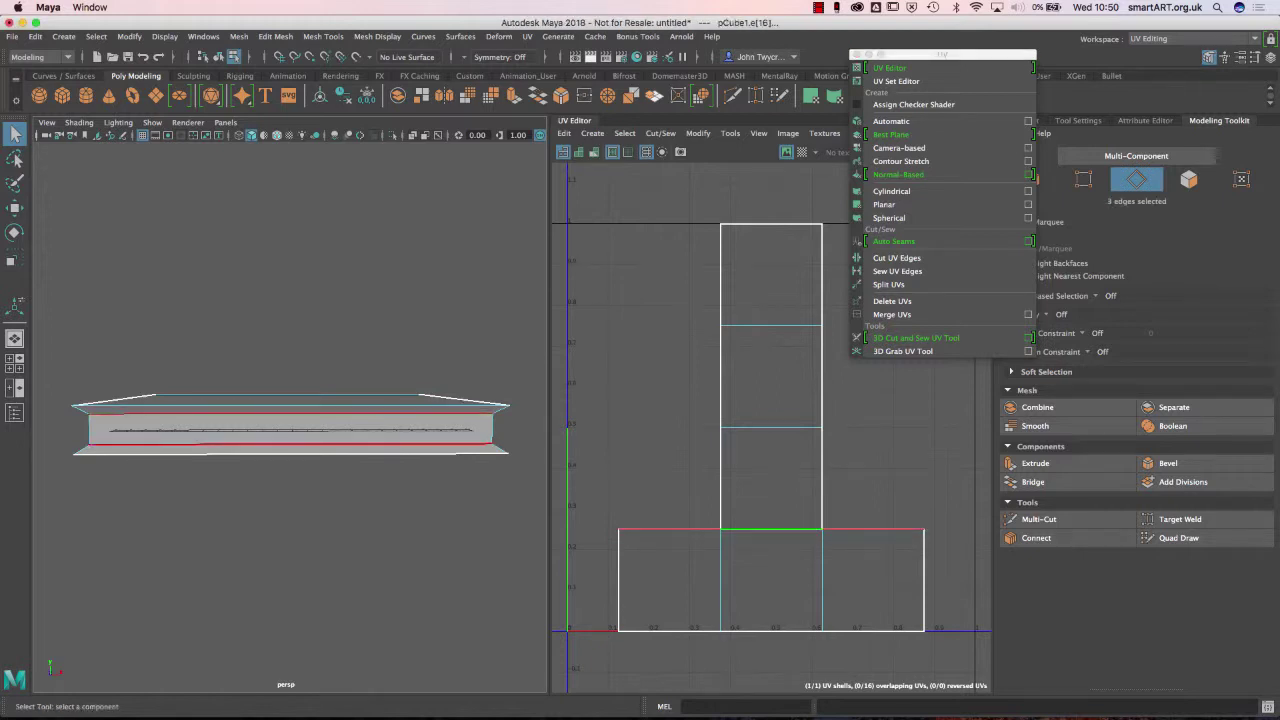
- Select the eight edges bordering the recessed page block around its three sides and cut their UVs
left_click_drag(462, 521, 315, 517, "alt")
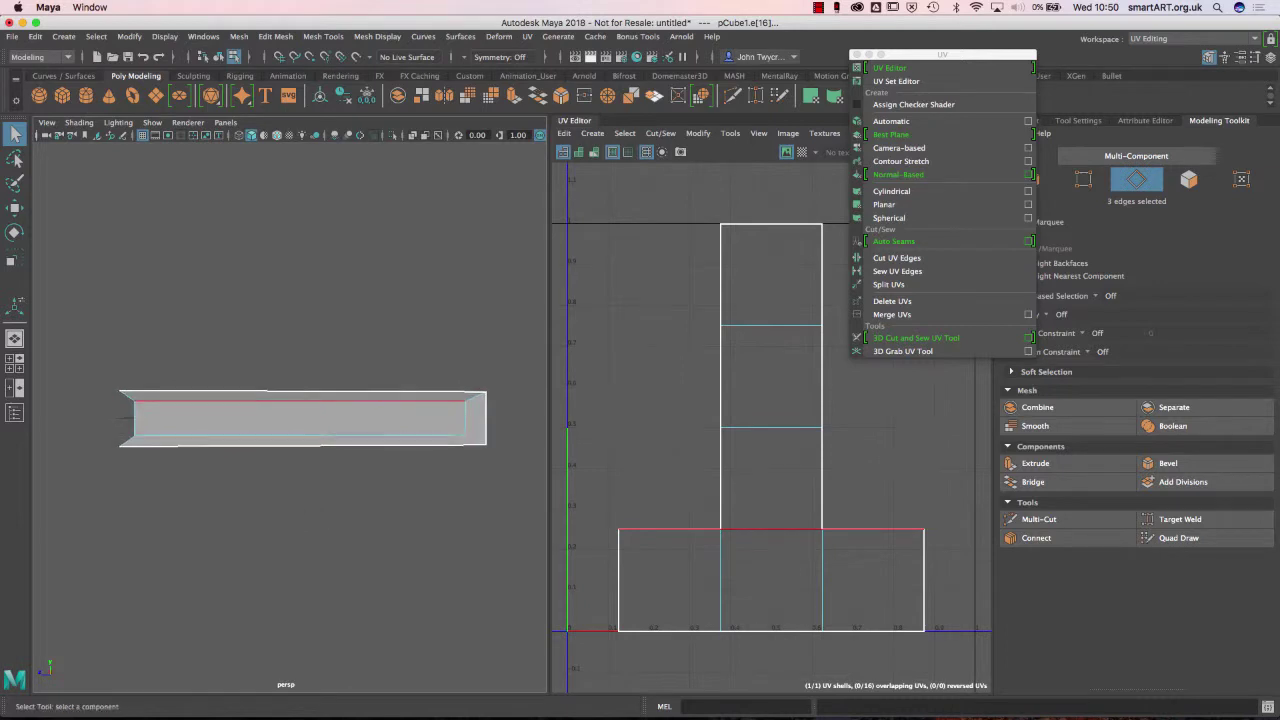
left_click(316, 437, "shift")
left_click(316, 446, "shift")
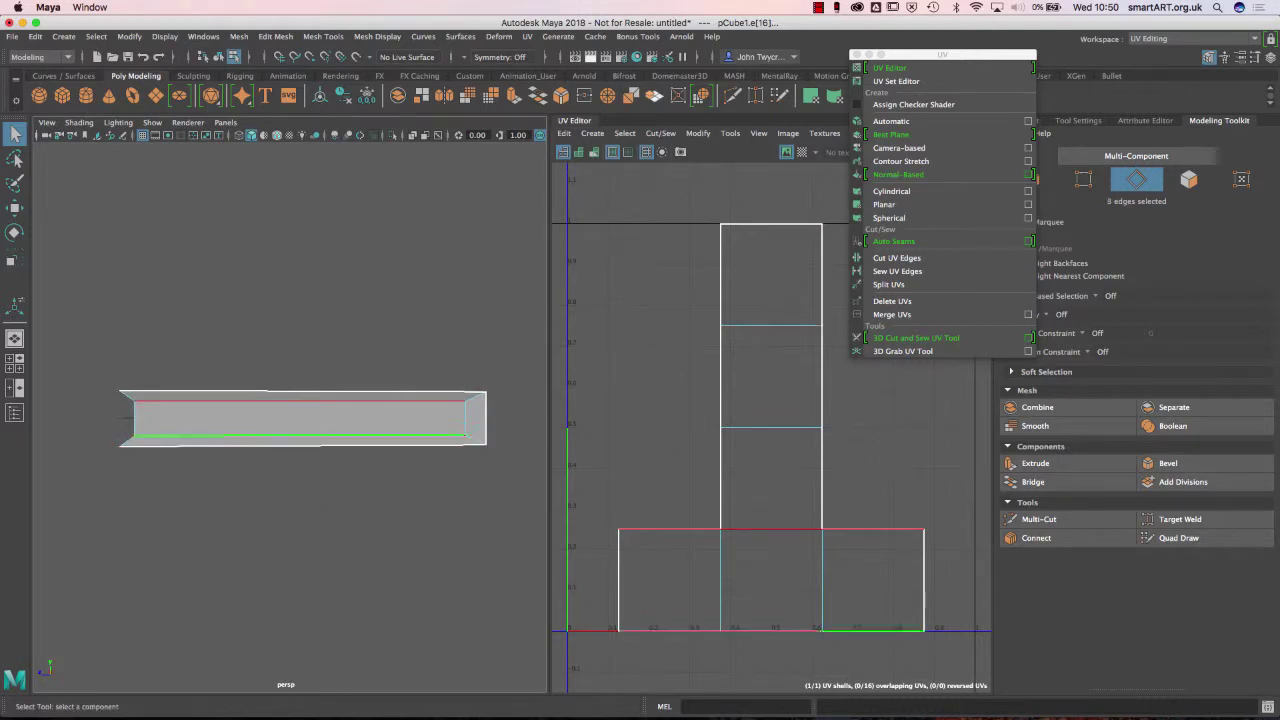
left_click_drag(320, 518, 545, 516, "alt")
left_click(99, 437, "shift")
left_click(86, 425, "shift")
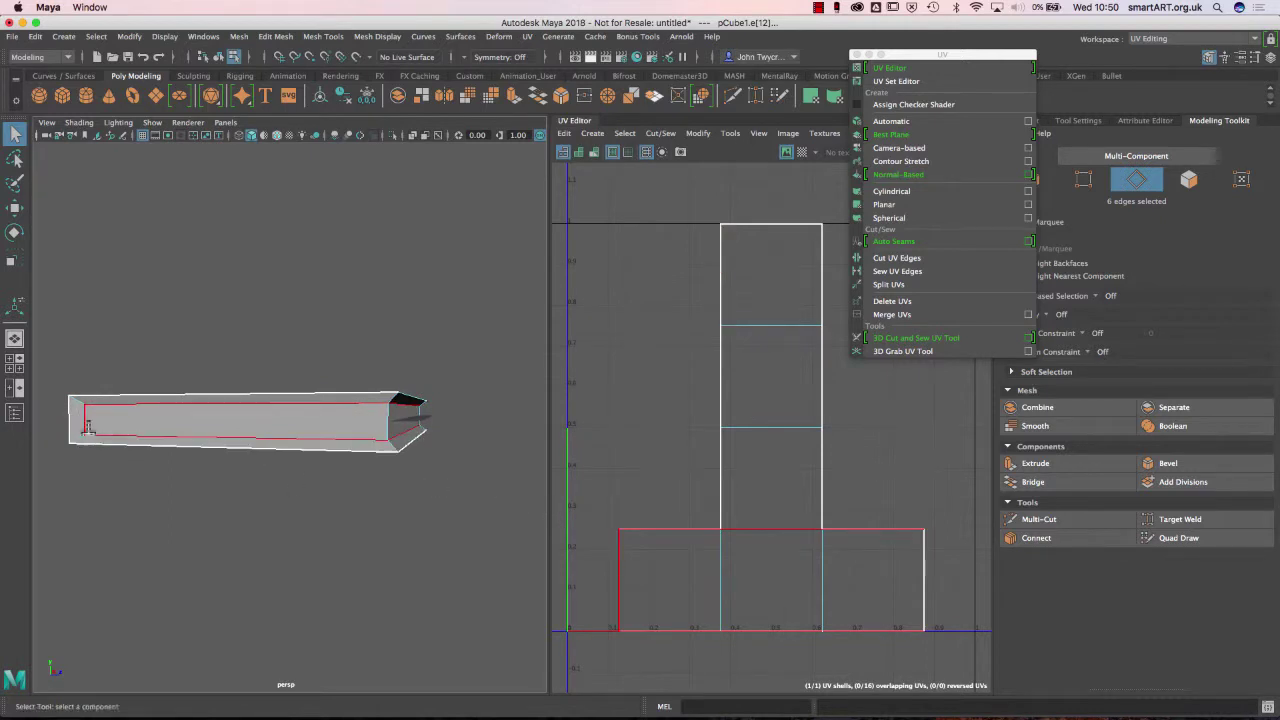
left_click_drag(200, 520, 70, 540, "alt")
left_click(501, 420, "shift")
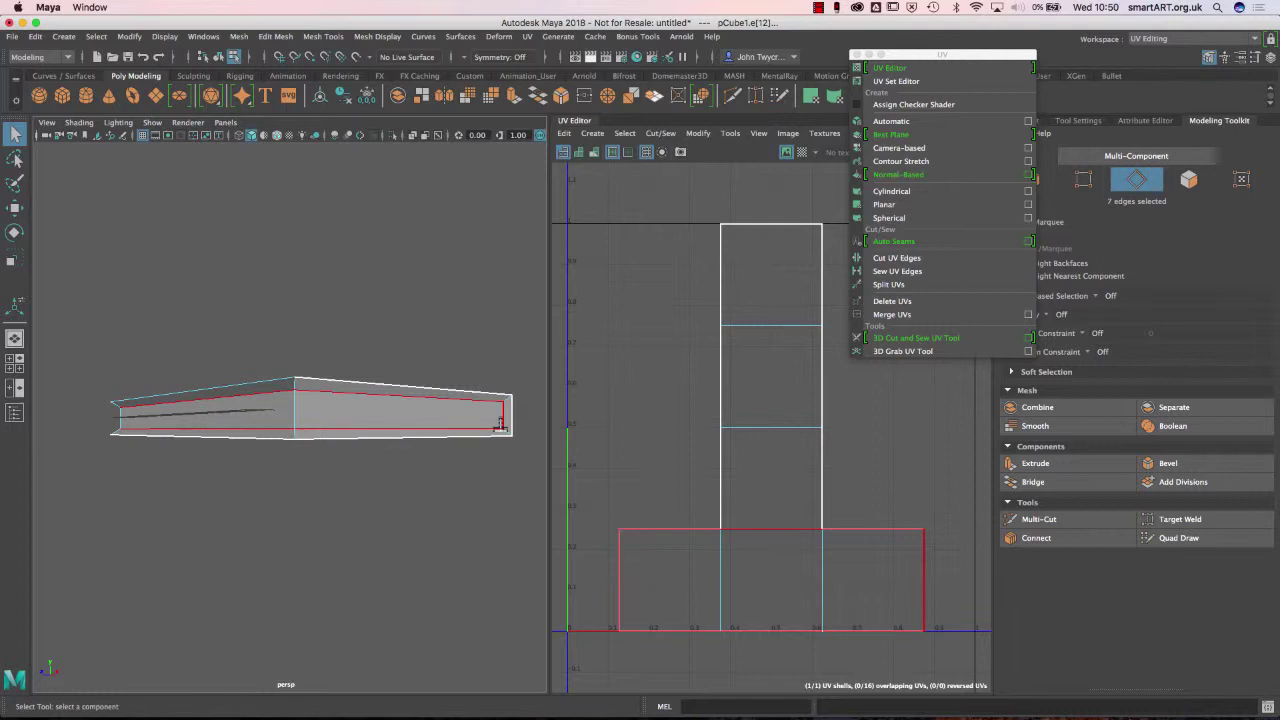
left_click(501, 425, "shift")
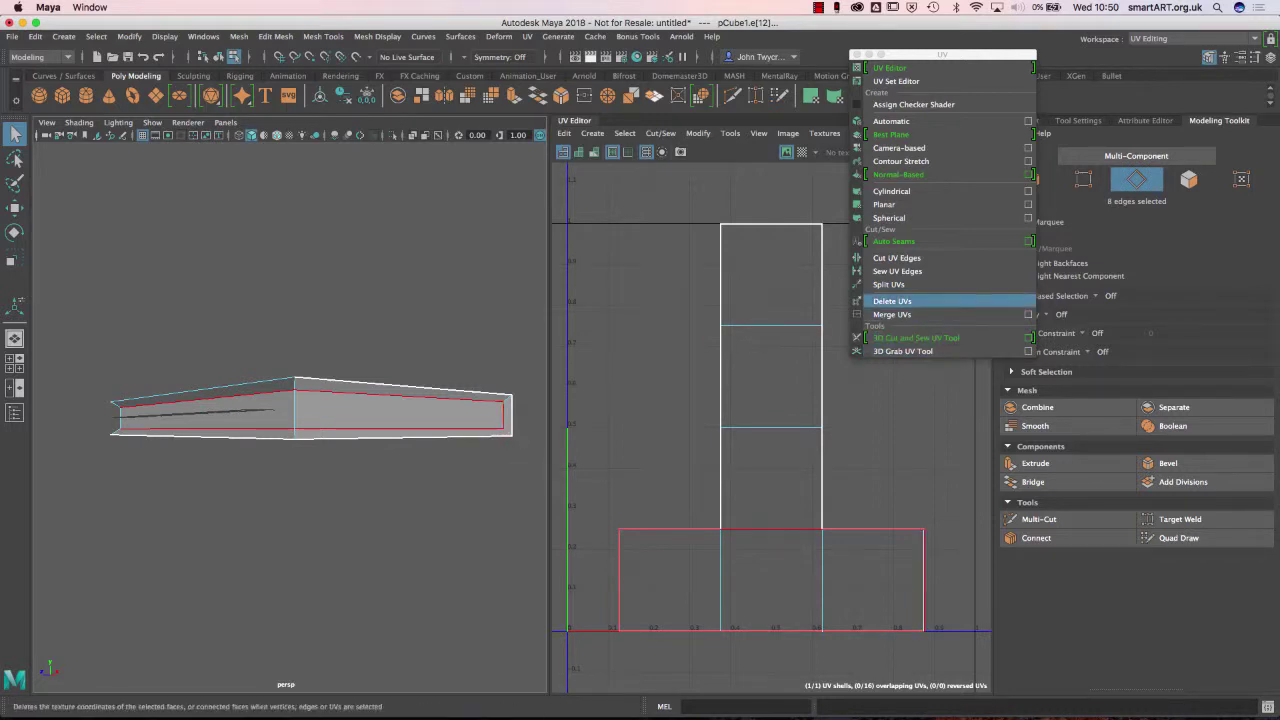
left_click(897, 258)
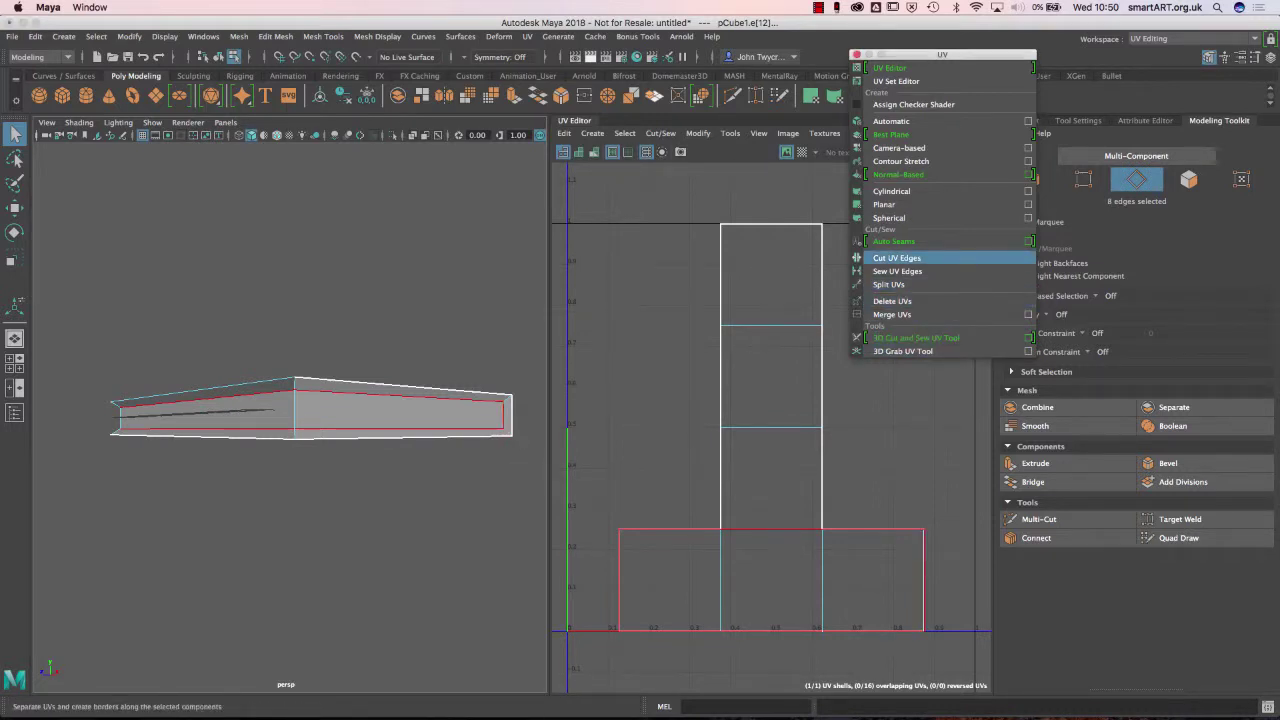
key("r")
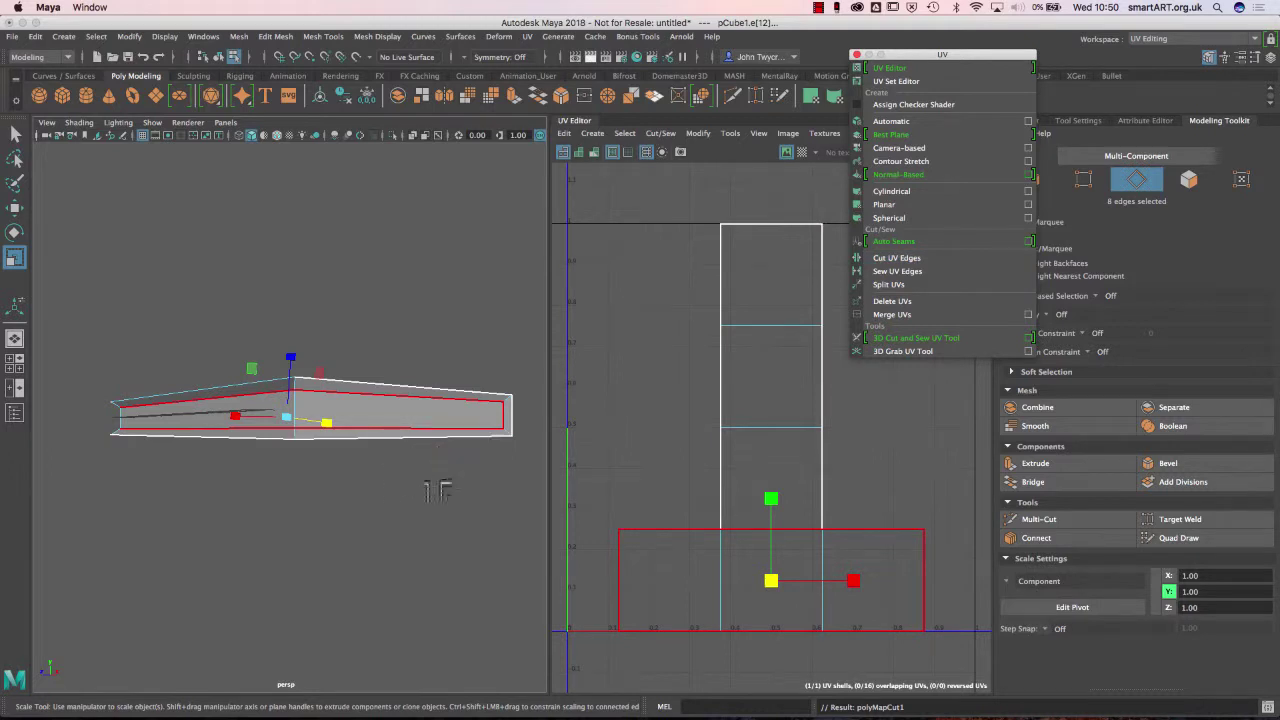
left_click_drag(410, 518, 418, 489, "alt")
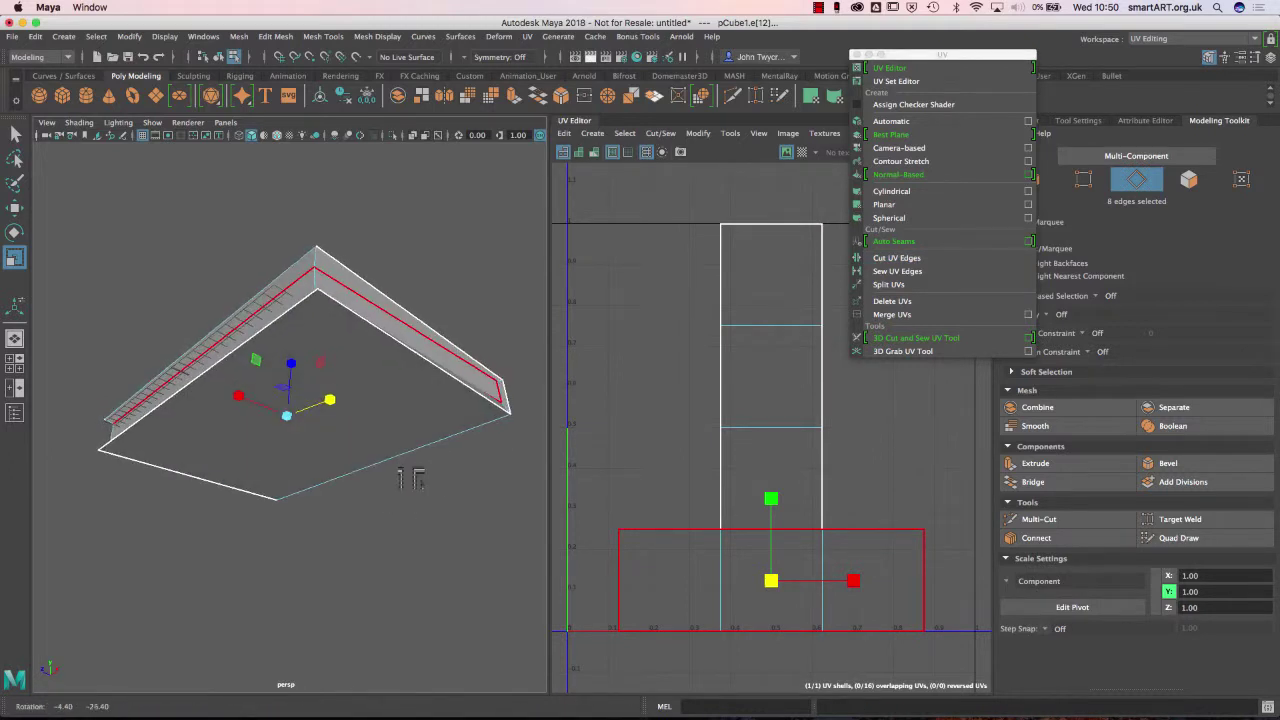
left_click(412, 372, "shift")
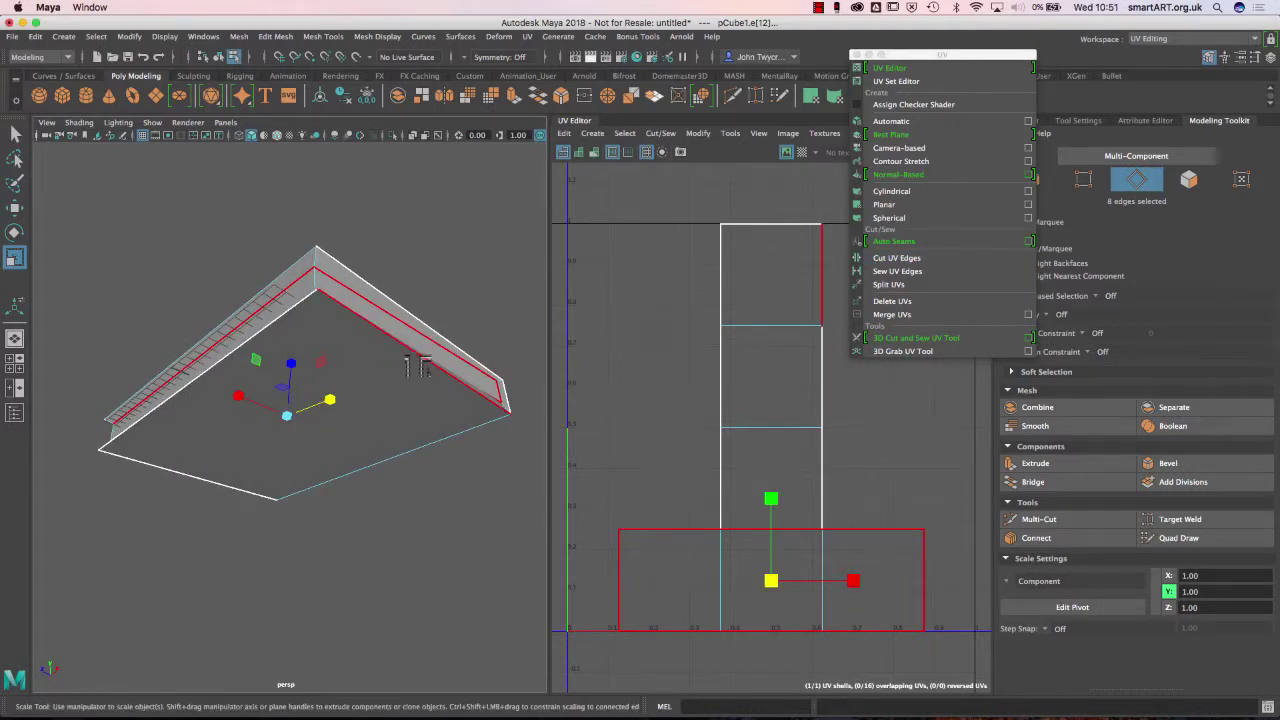
double_click(412, 368)
left_click_drag(410, 510, 287, 518, "alt")
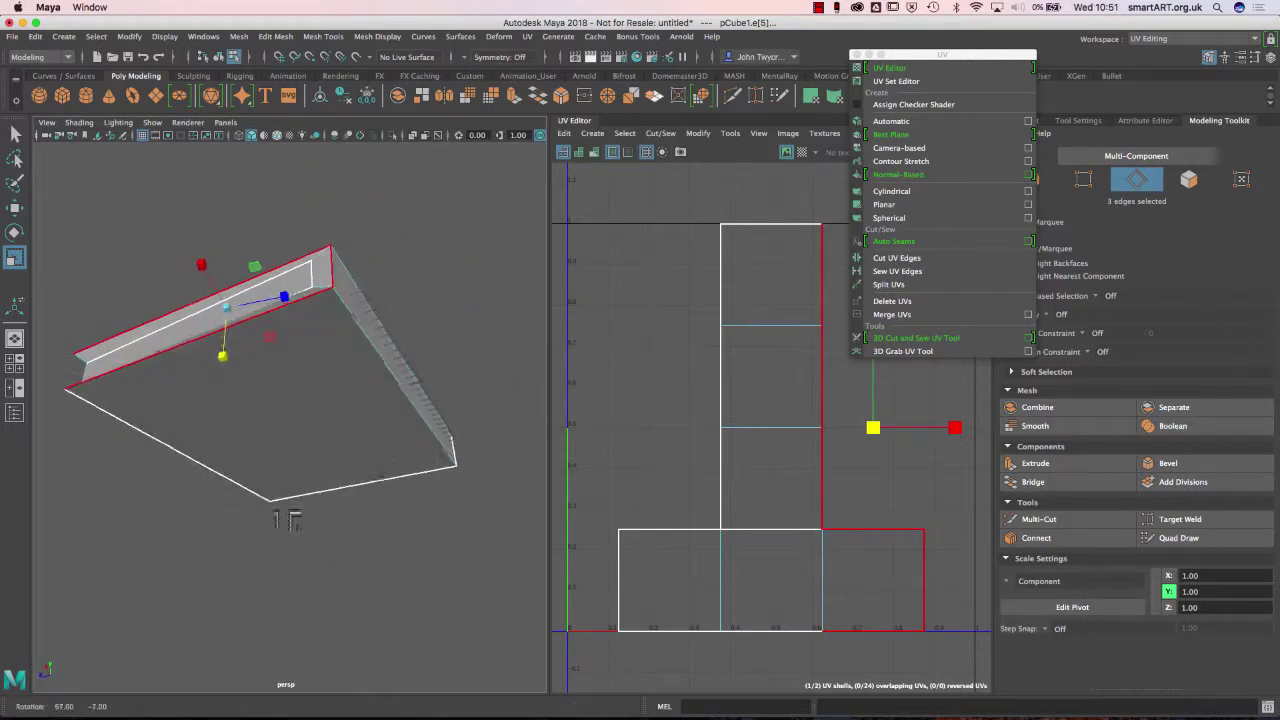
left_click(420, 412, "shift")
- Select the four edges around the book's spine face and split their UVs
left_click(424, 405)
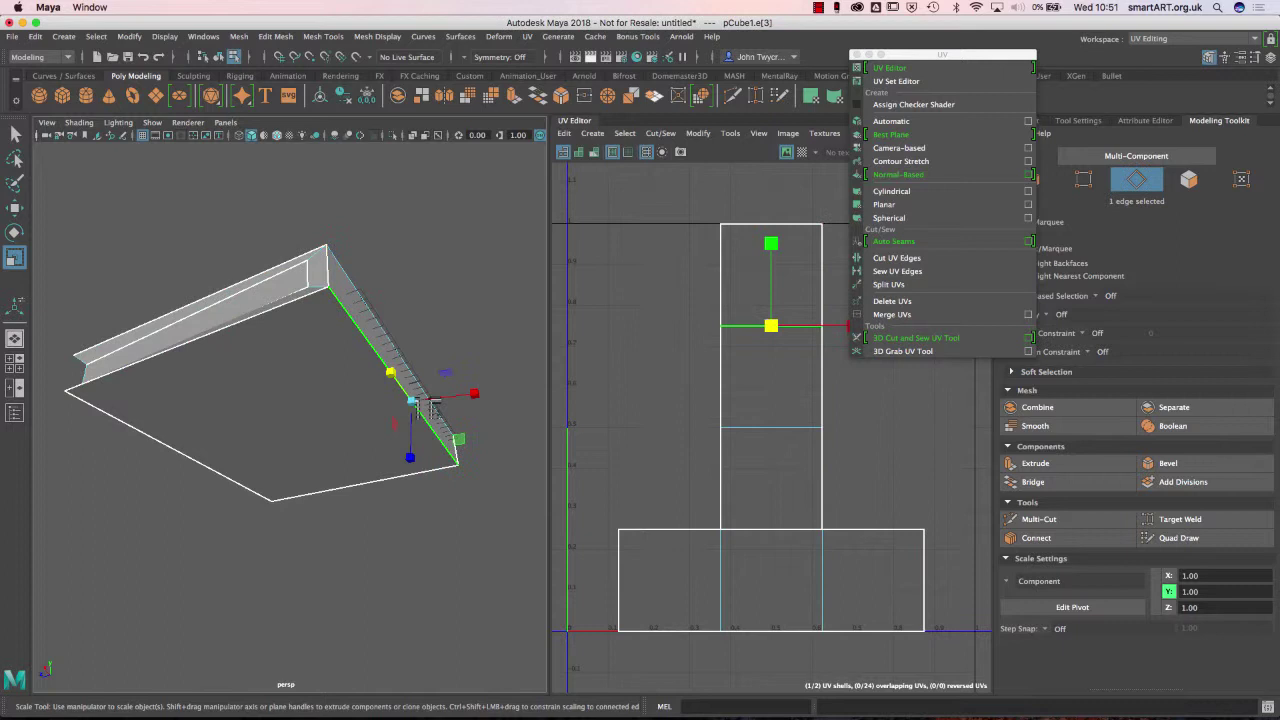
left_click(428, 386)
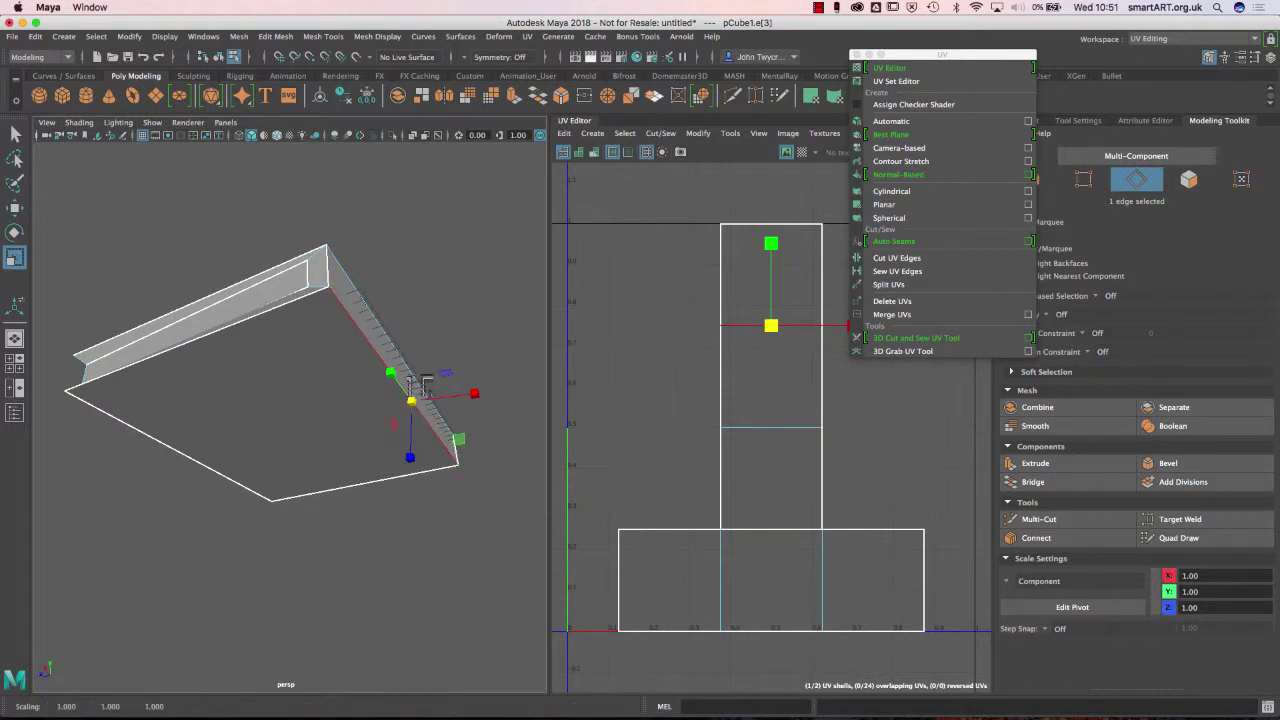
left_click(330, 300, "shift")
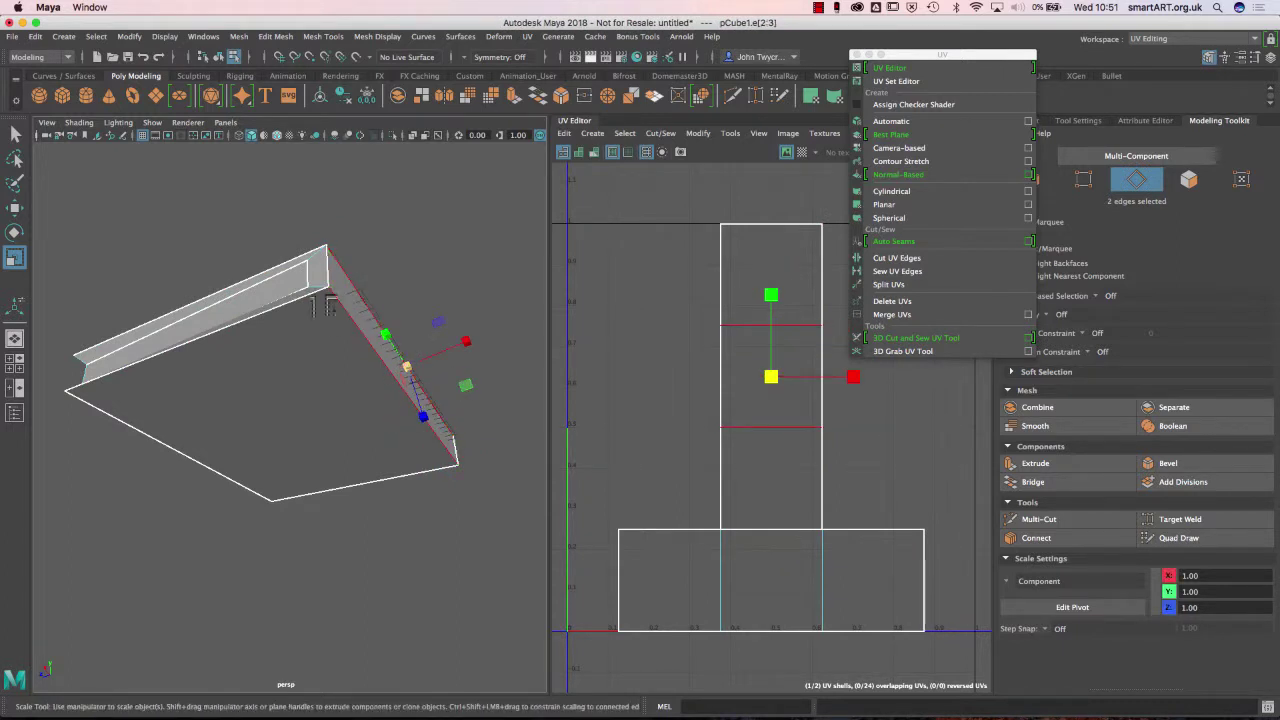
left_click(326, 280, "shift")
left_click(327, 281, "shift")
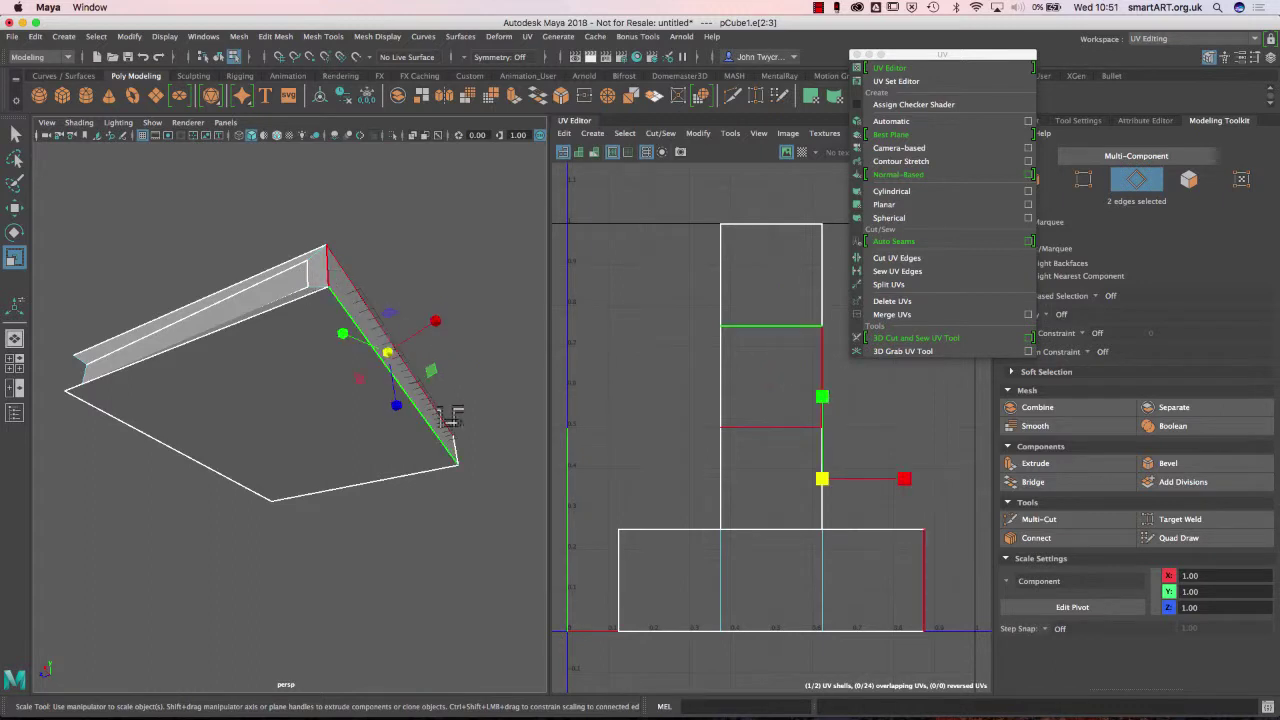
left_click(457, 458, "shift")
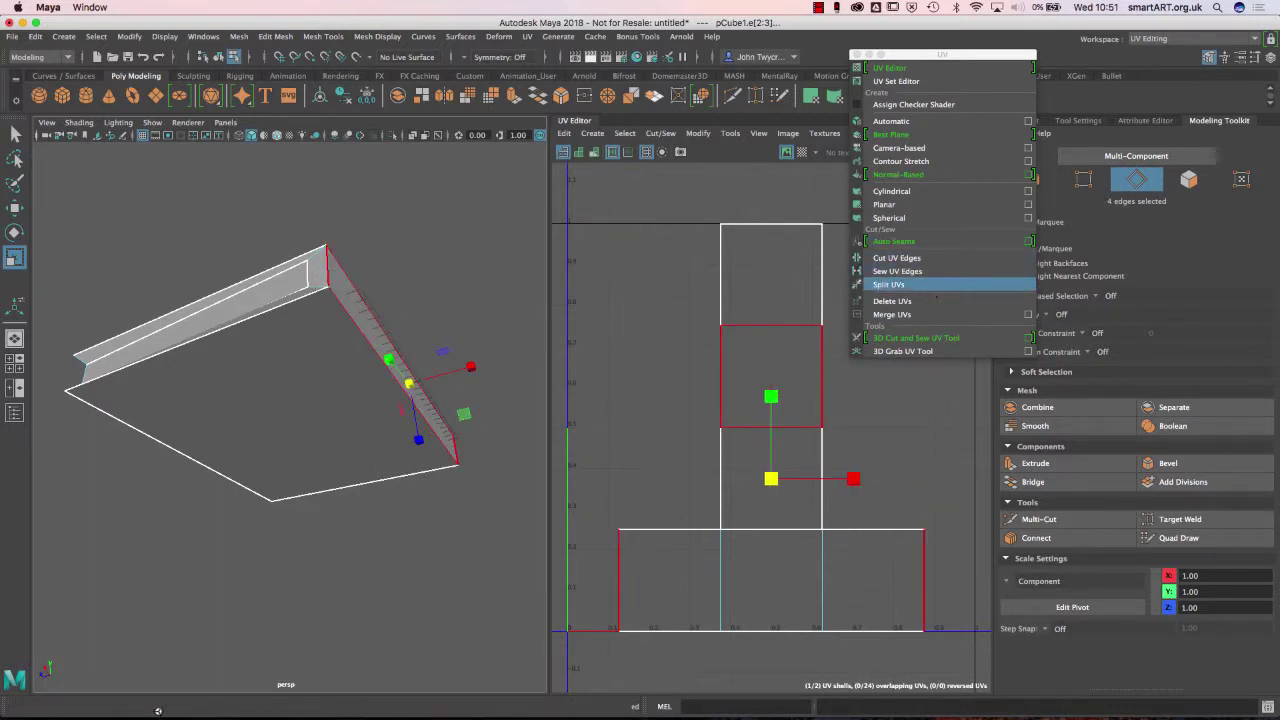
left_click(936, 288)
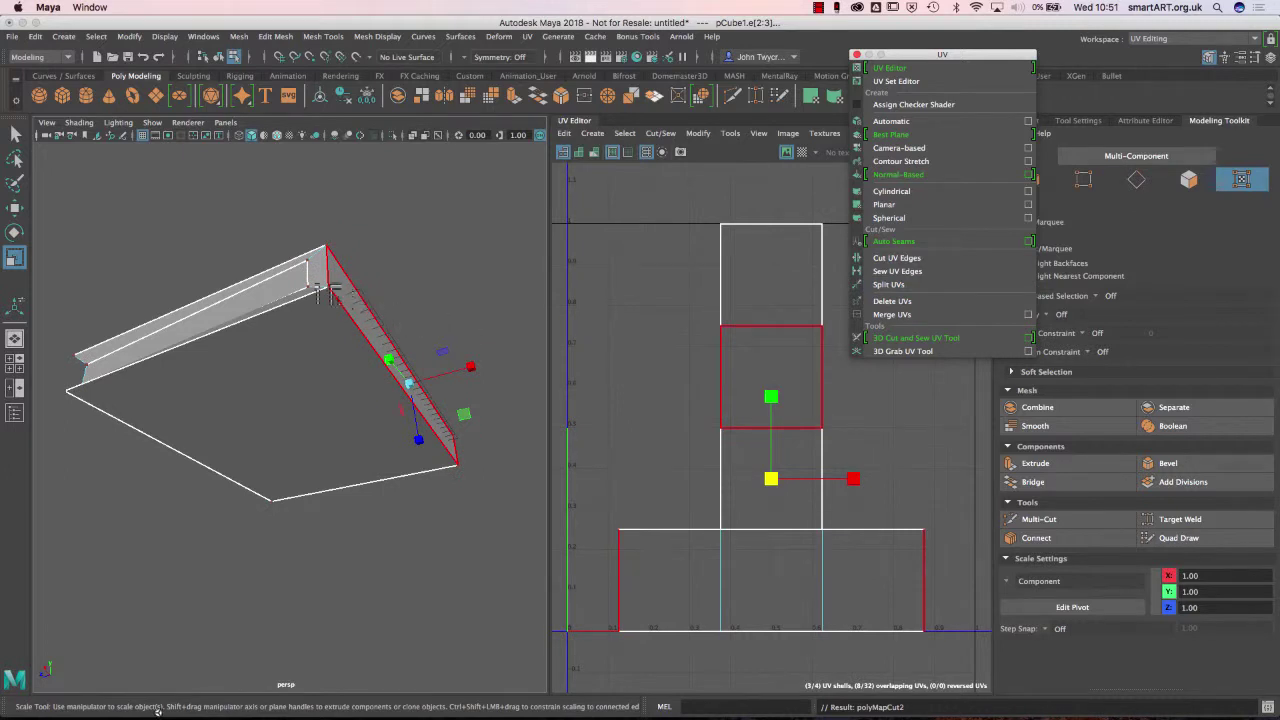
- Split the UVs at the two inner corners of the recessed short end, beside the spine
left_click(309, 263)
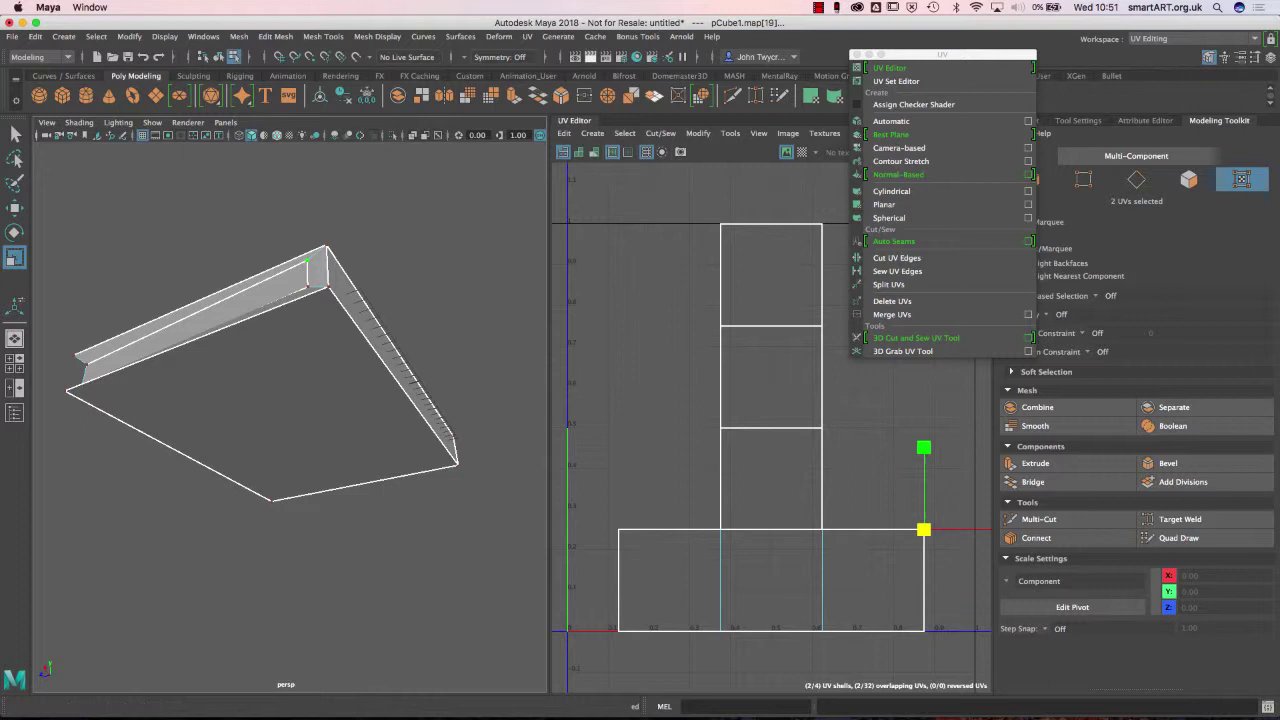
left_click(888, 284)
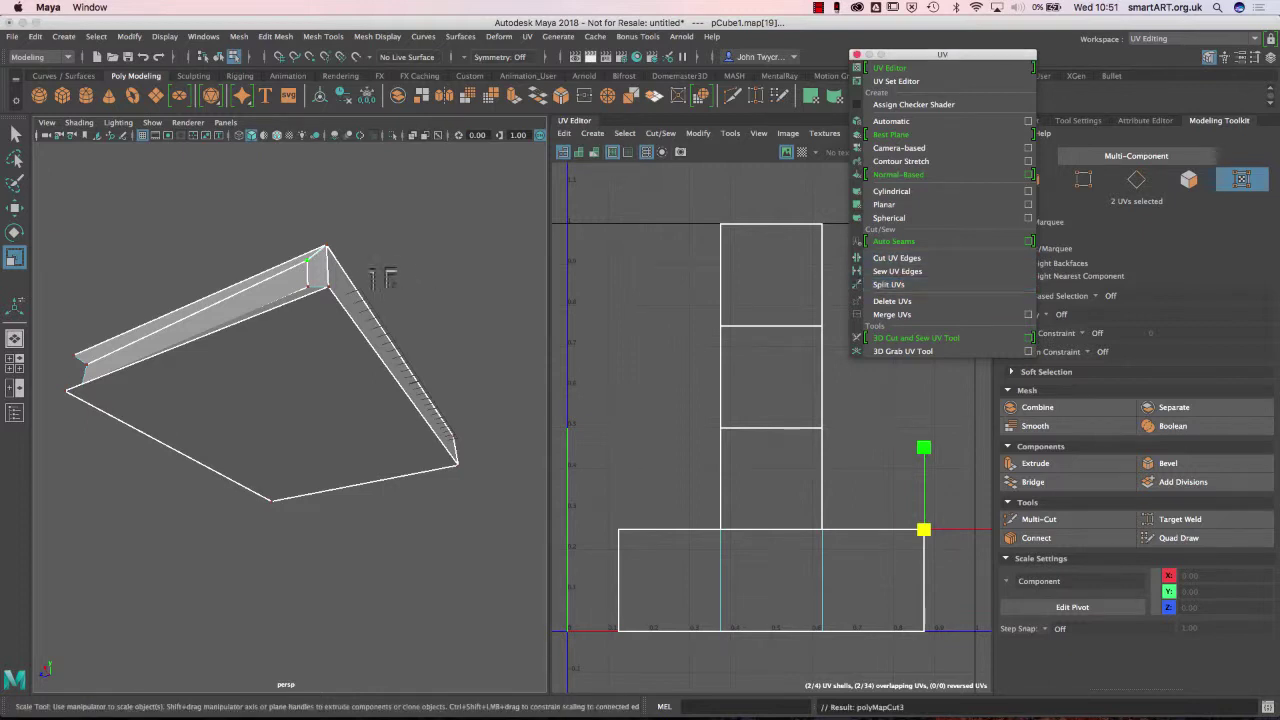
left_click(308, 287)
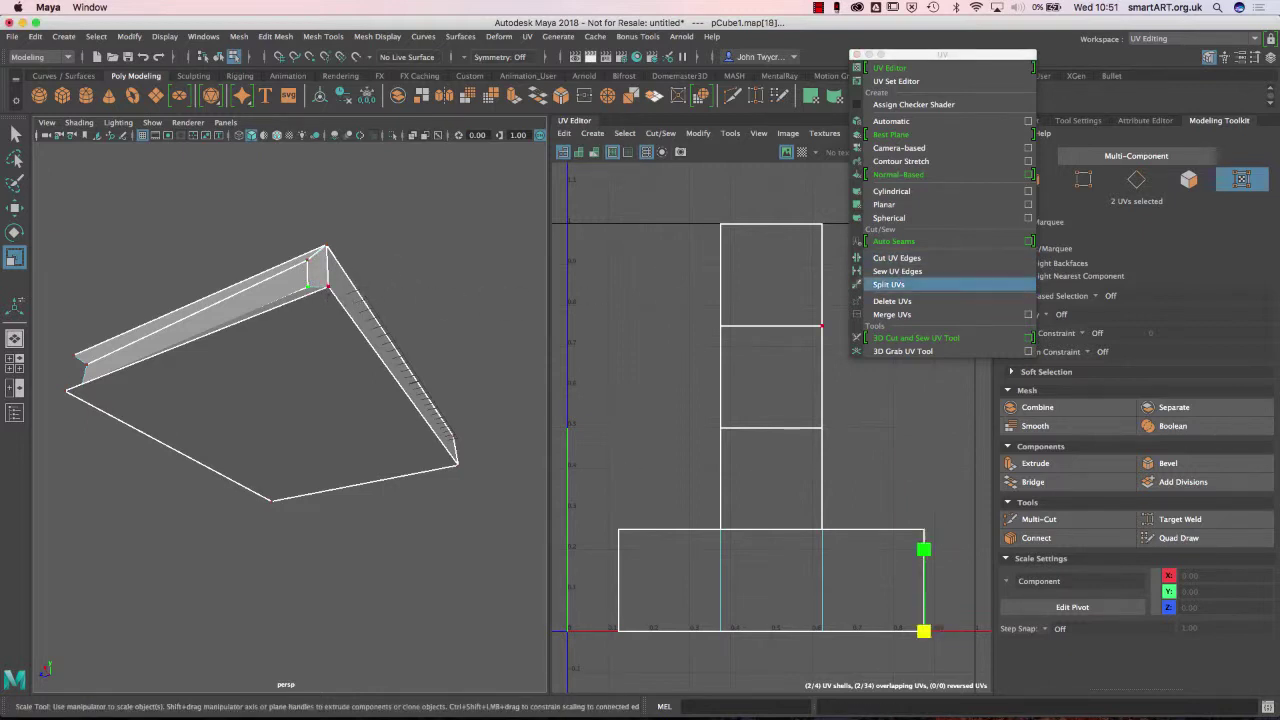
left_click(888, 284)
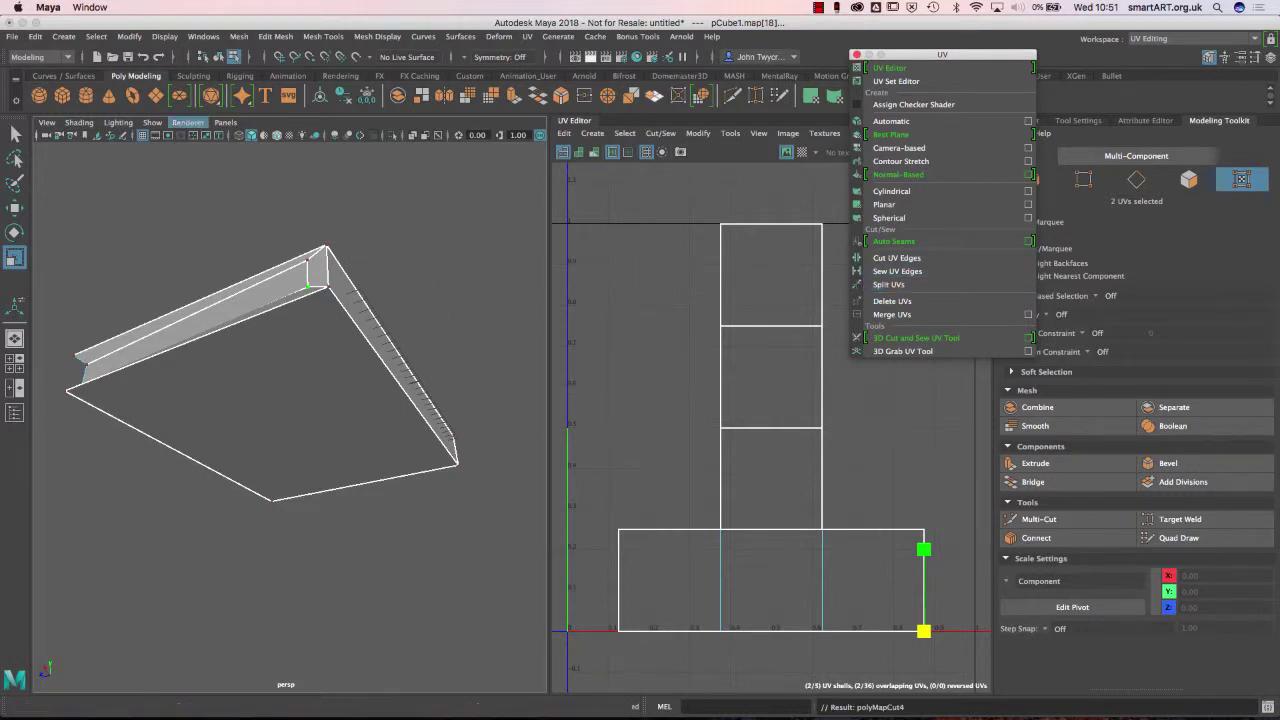
- Save the scene as "book demo" in Maya Binary format and move the floating UV commands clear of the UV layout
left_click(12, 36)
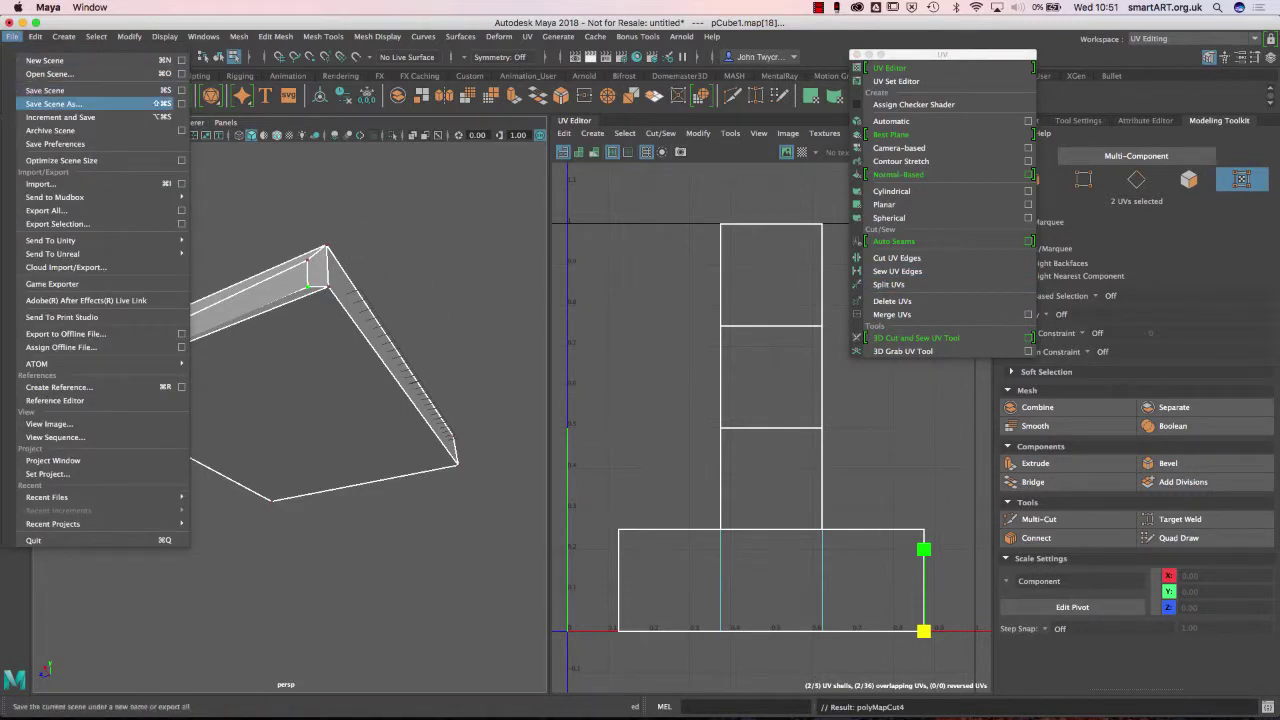
left_click(53, 104)
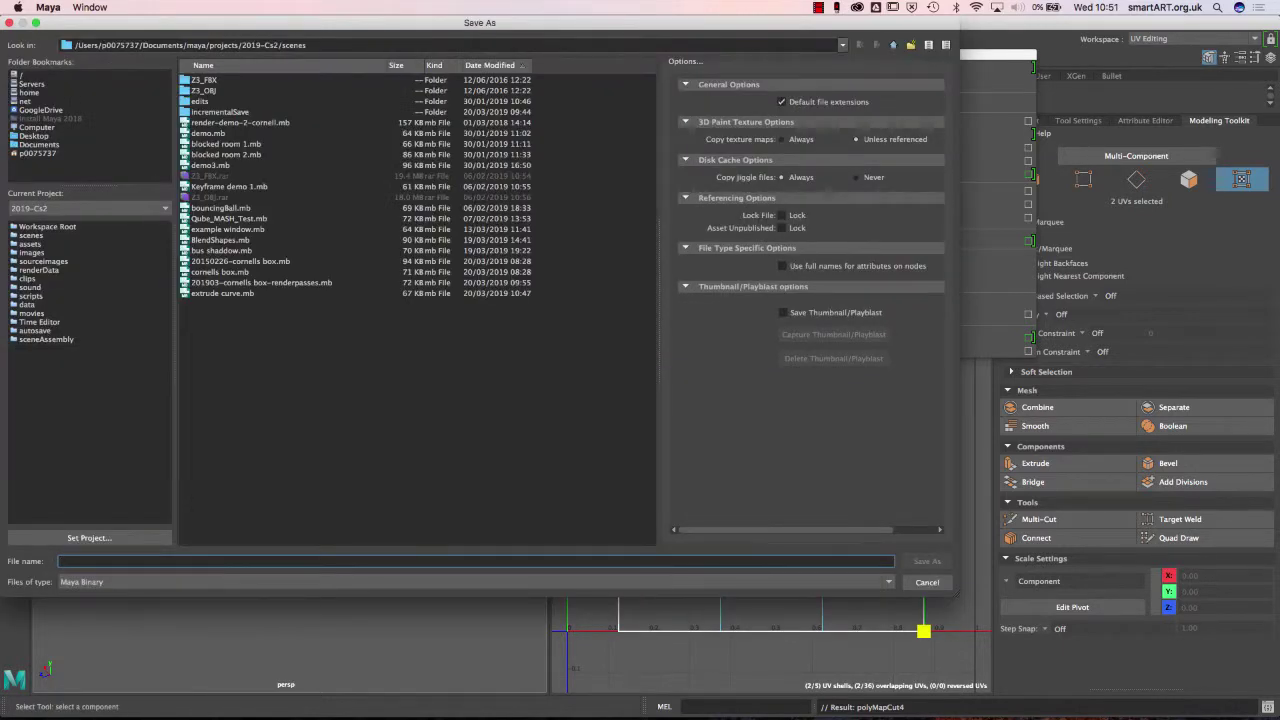
type("book demo")
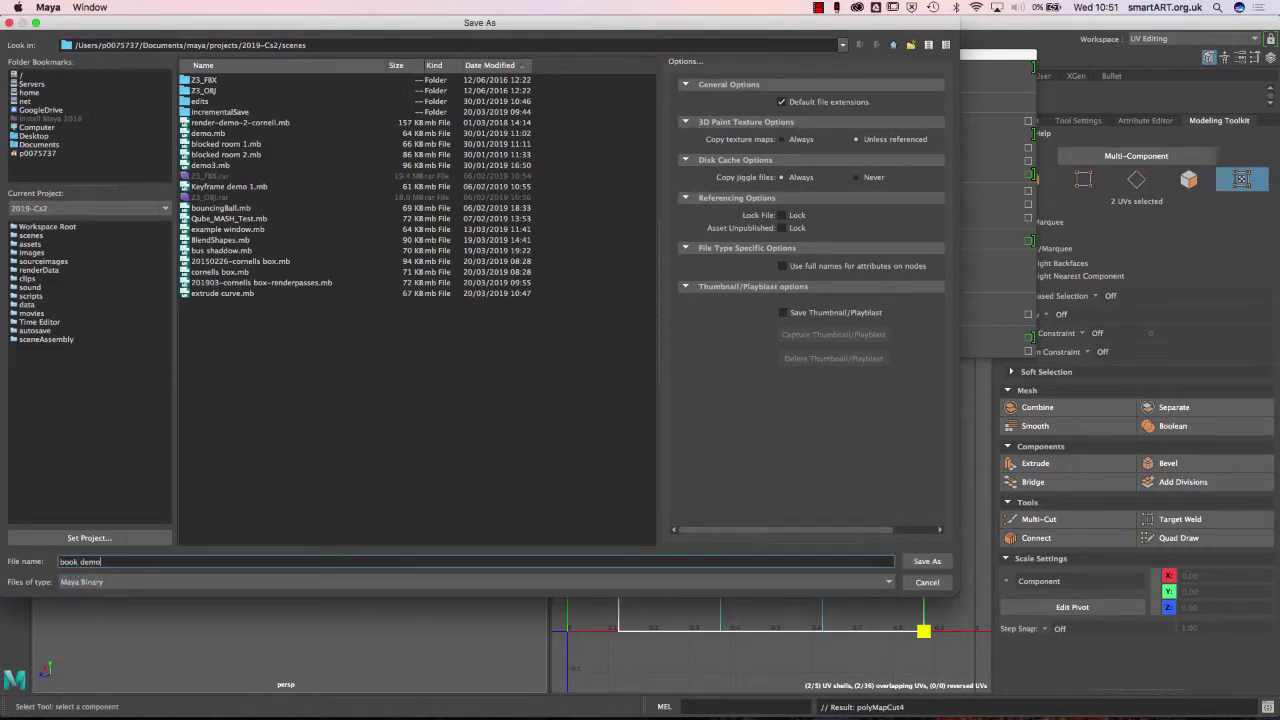
key("Return")
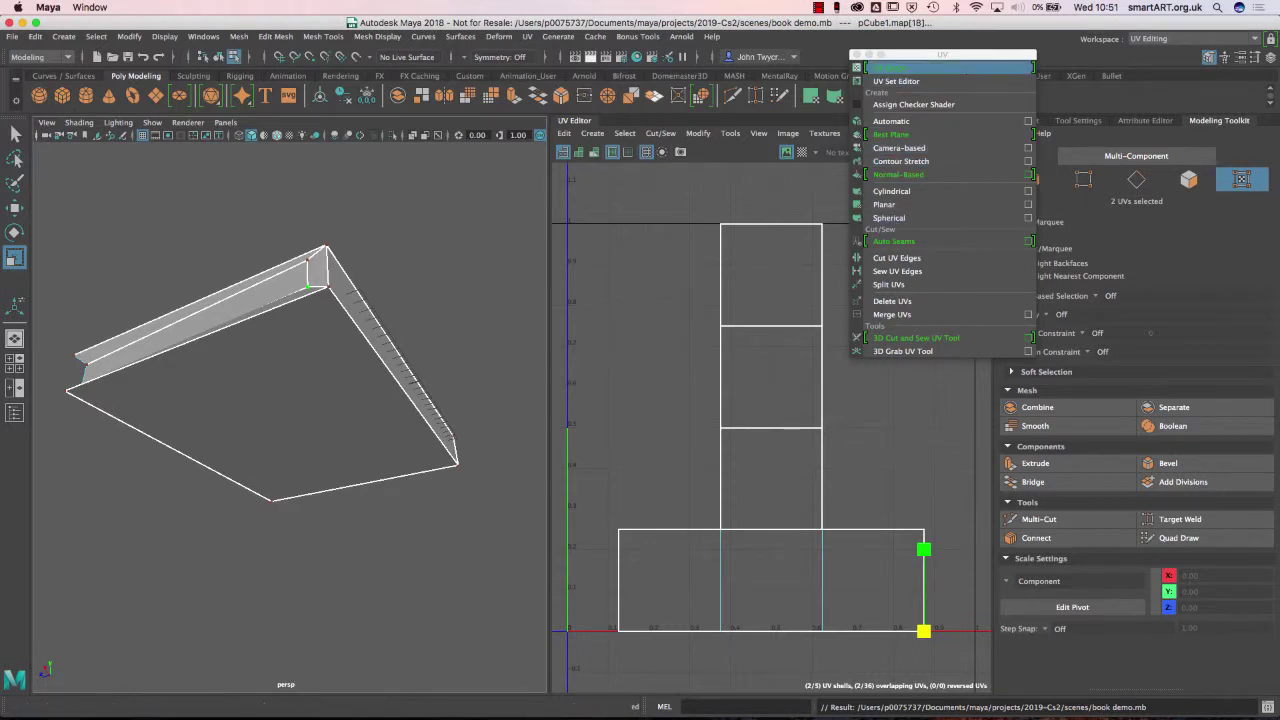
left_click_drag(968, 60, 1166, 122)
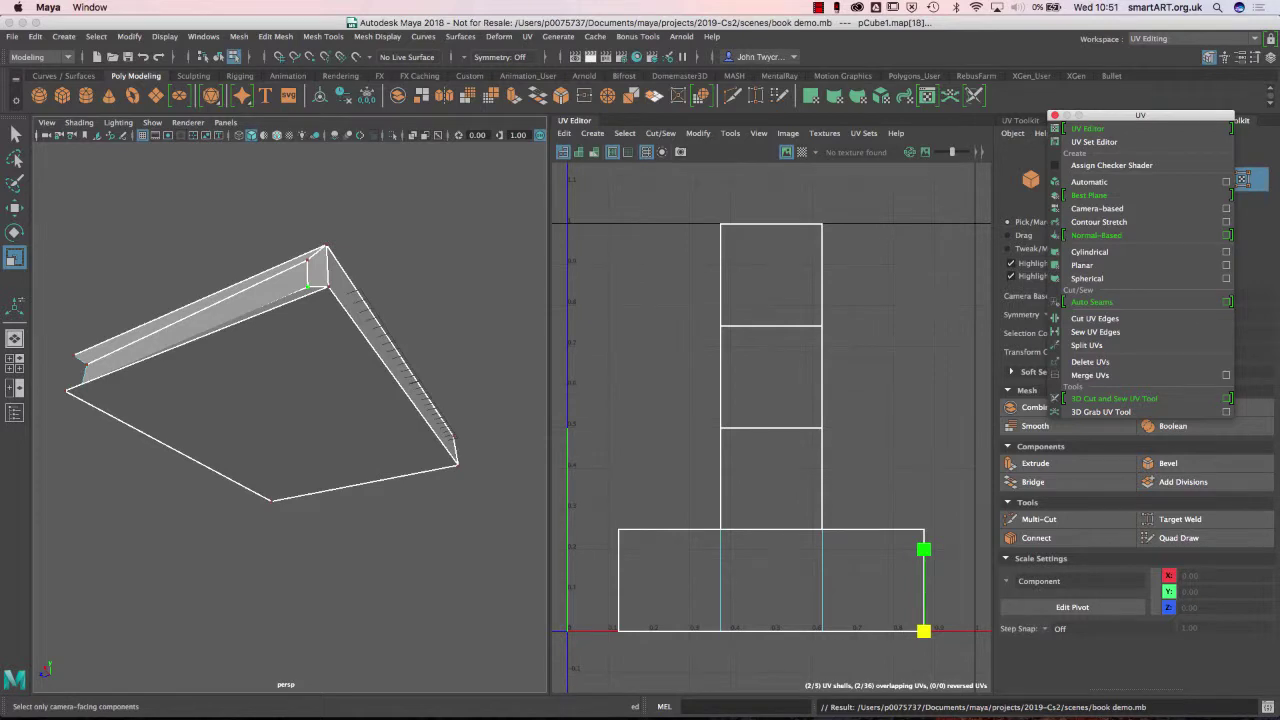
- Switch to object mode, select the whole book and apply an Automatic UV projection to it
left_click_drag(550, 318, 521, 318)
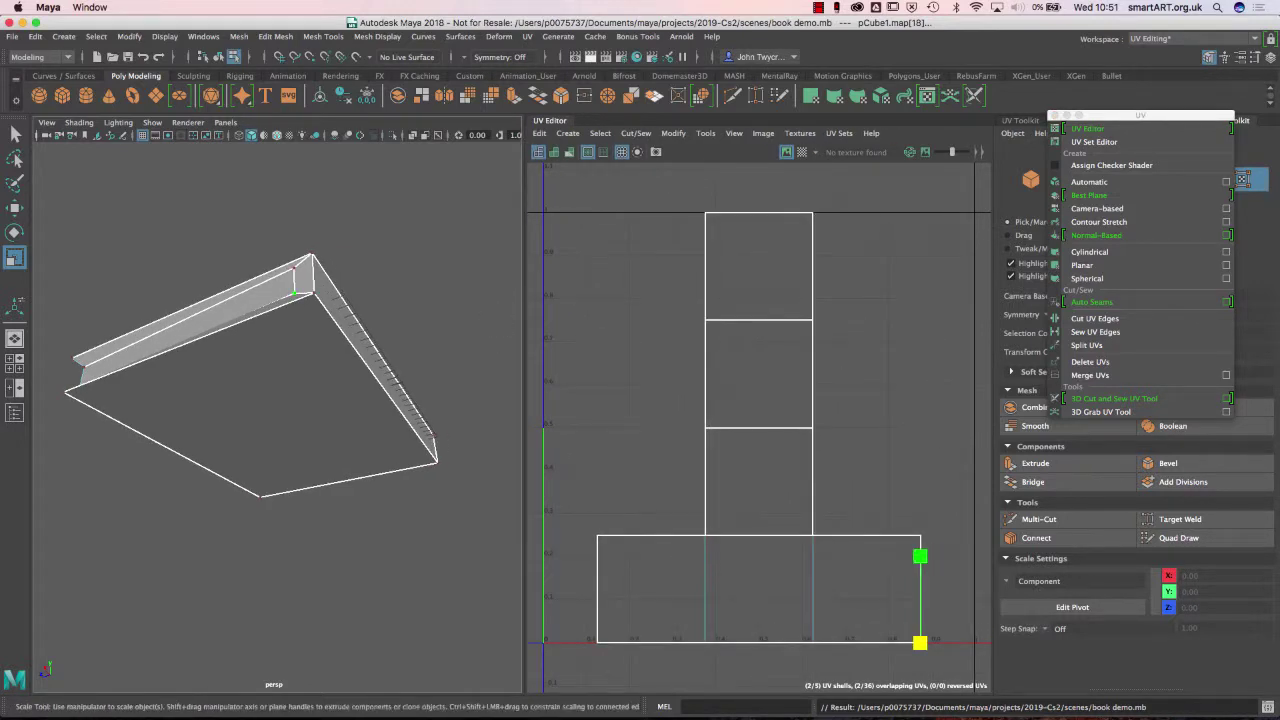
left_click_drag(1140, 116, 940, 28)
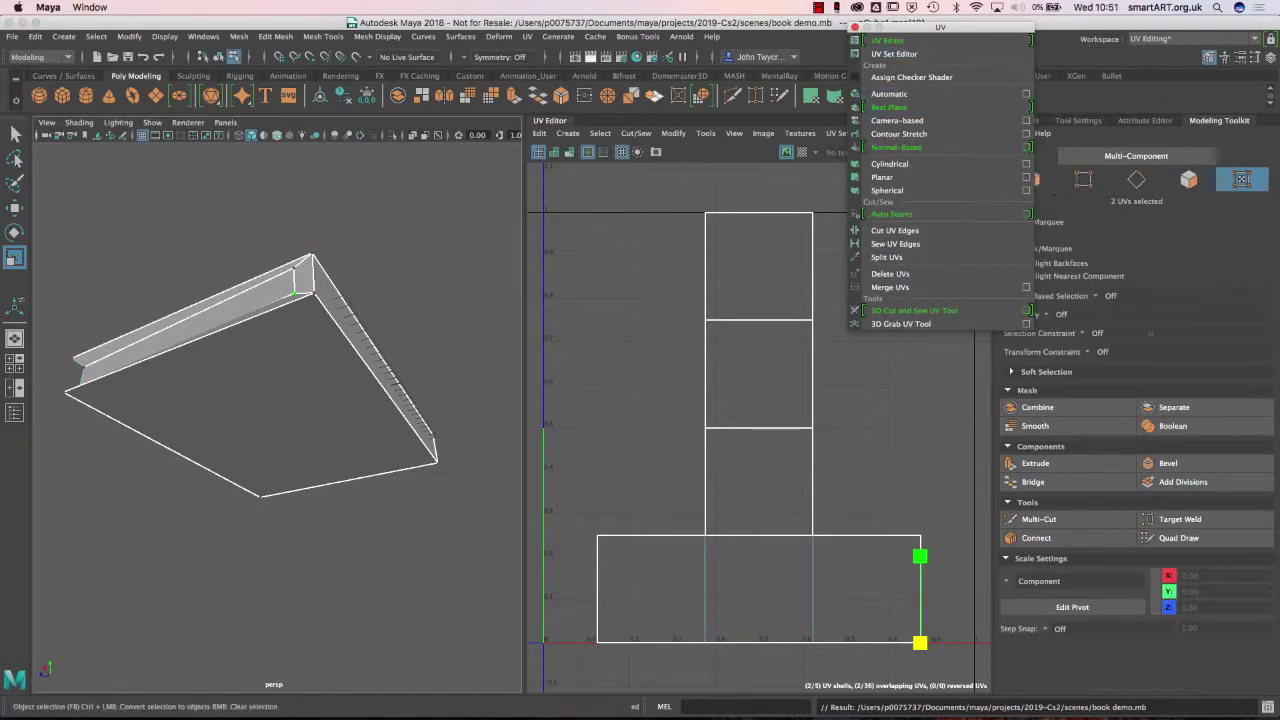
left_click(1045, 179)
key("F8")
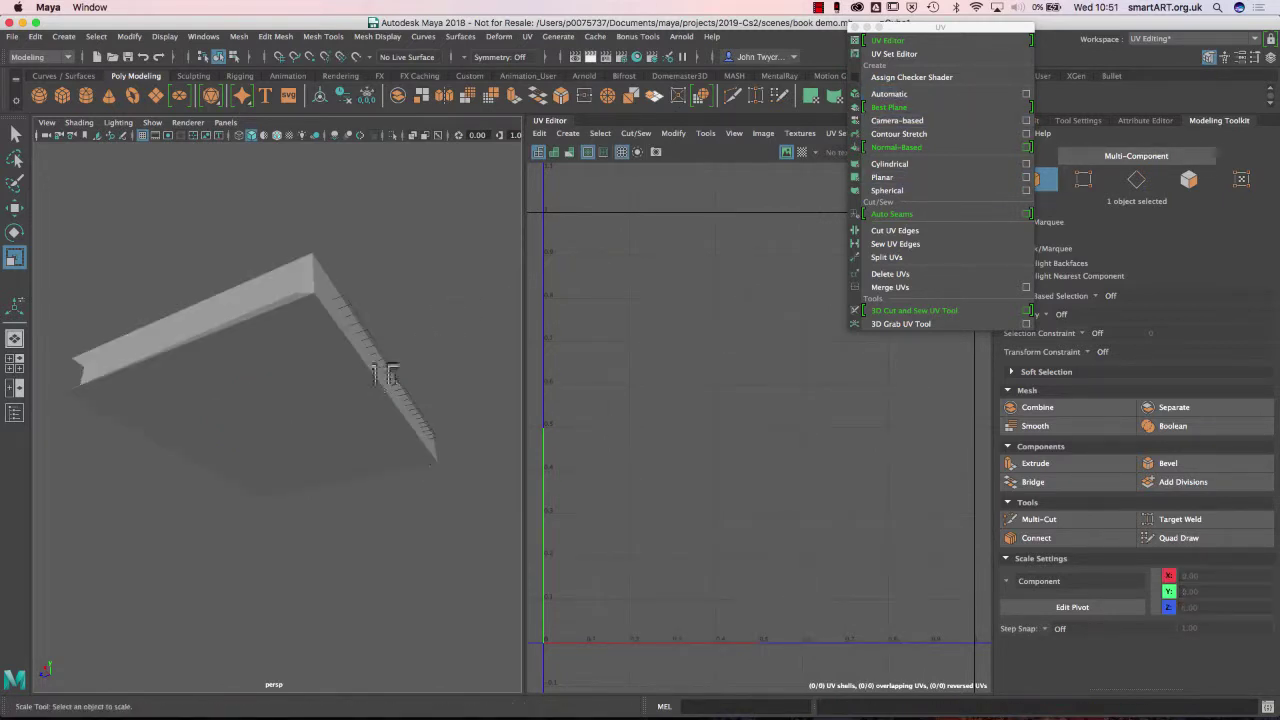
left_click(378, 376)
left_click(378, 380)
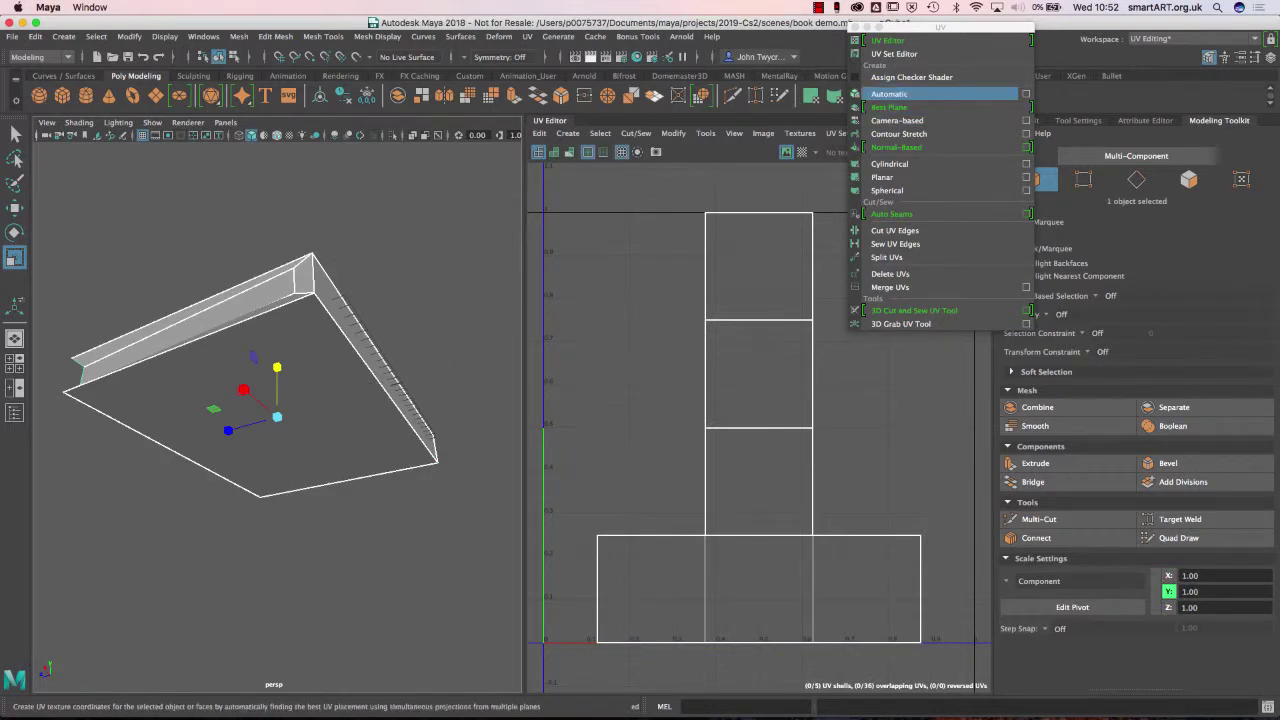
left_click(900, 93)
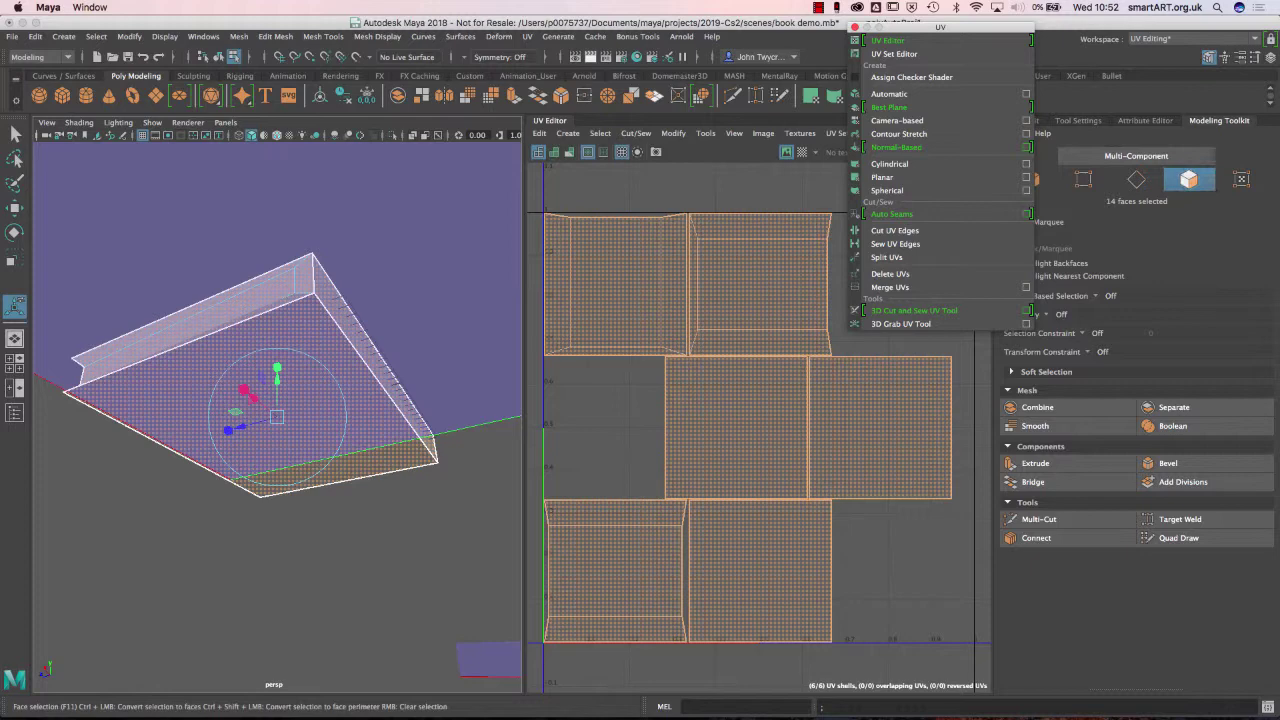
- Select the three recessed page faces around the book's open sides
left_click(762, 283)
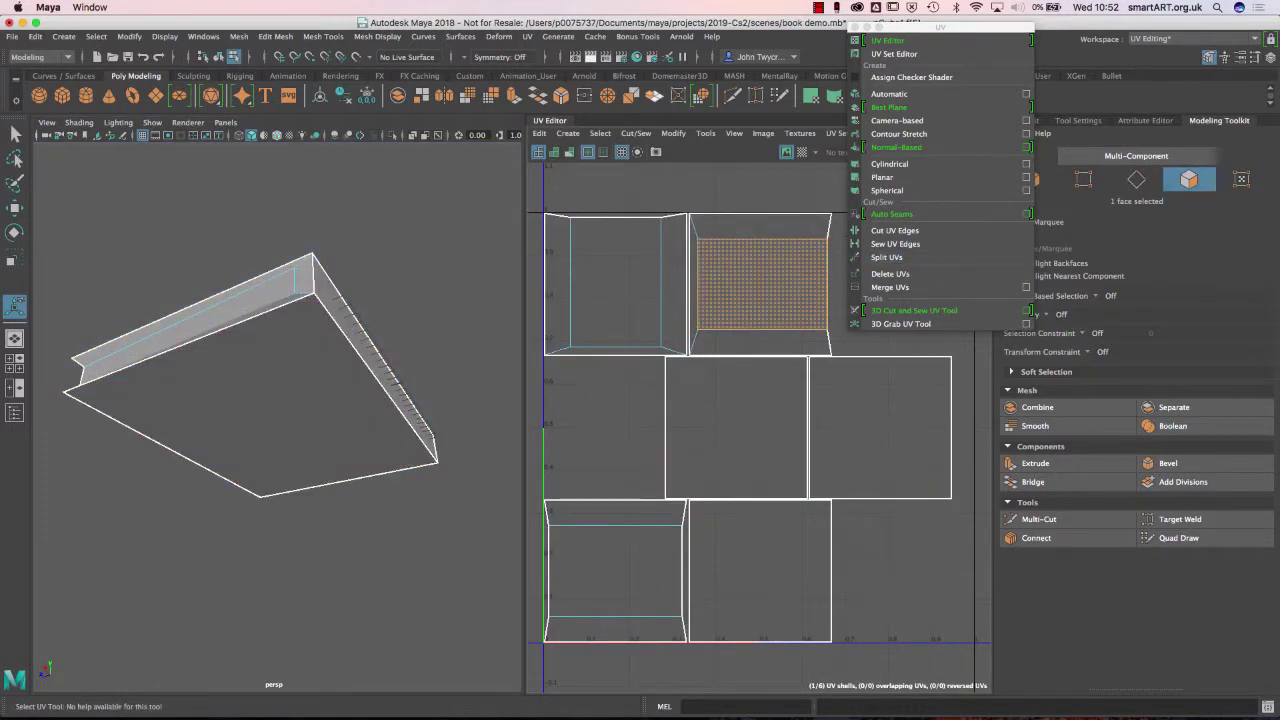
left_click_drag(773, 258, 687, 356)
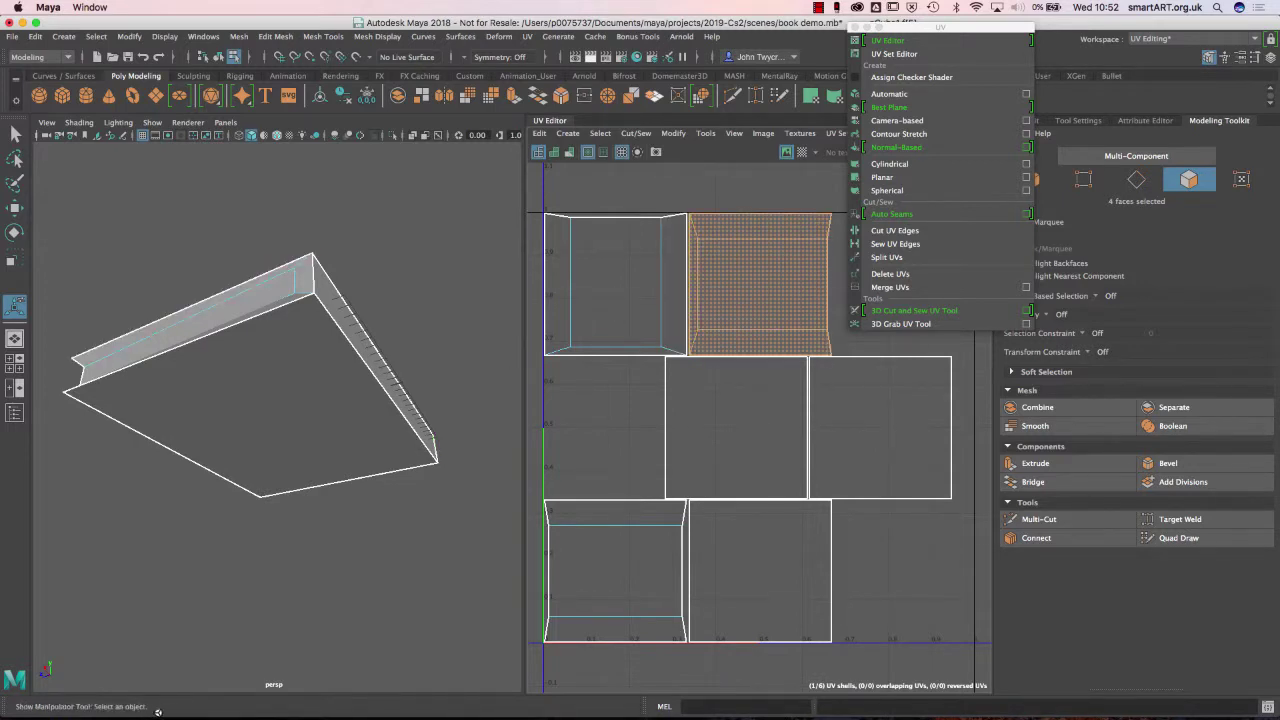
left_click_drag(450, 290, 694, 277, "alt")
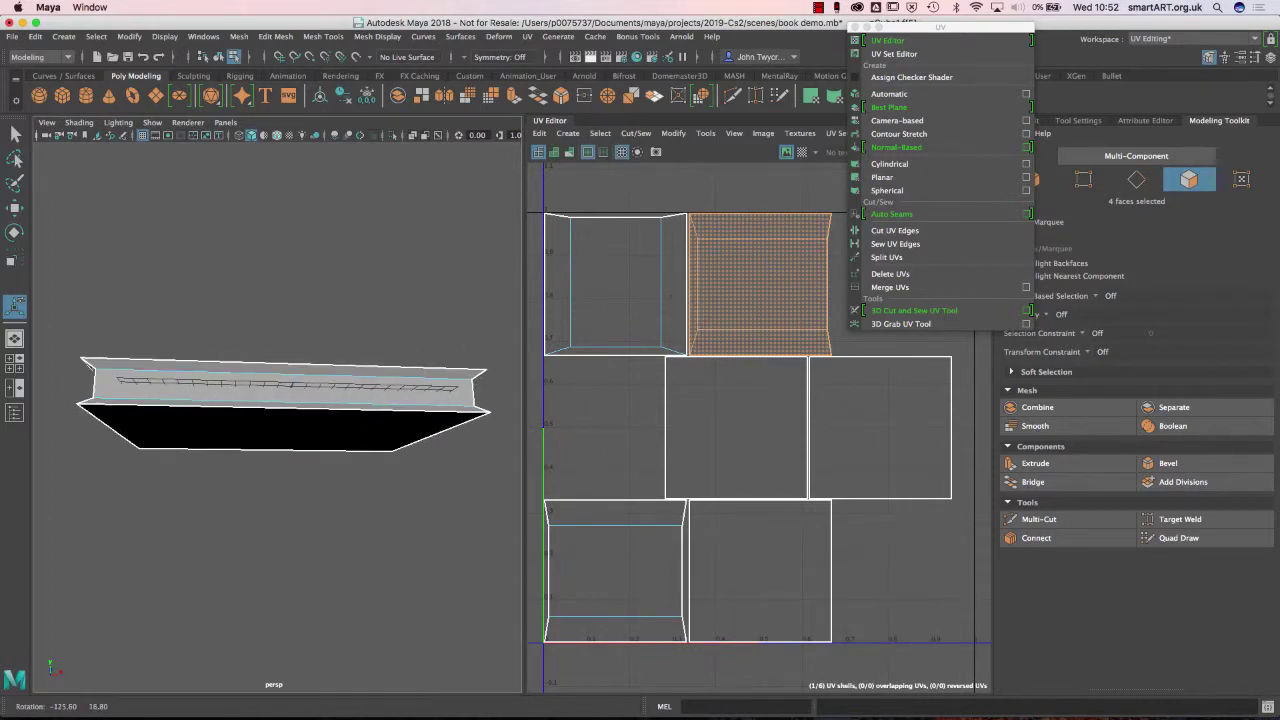
left_click(425, 385)
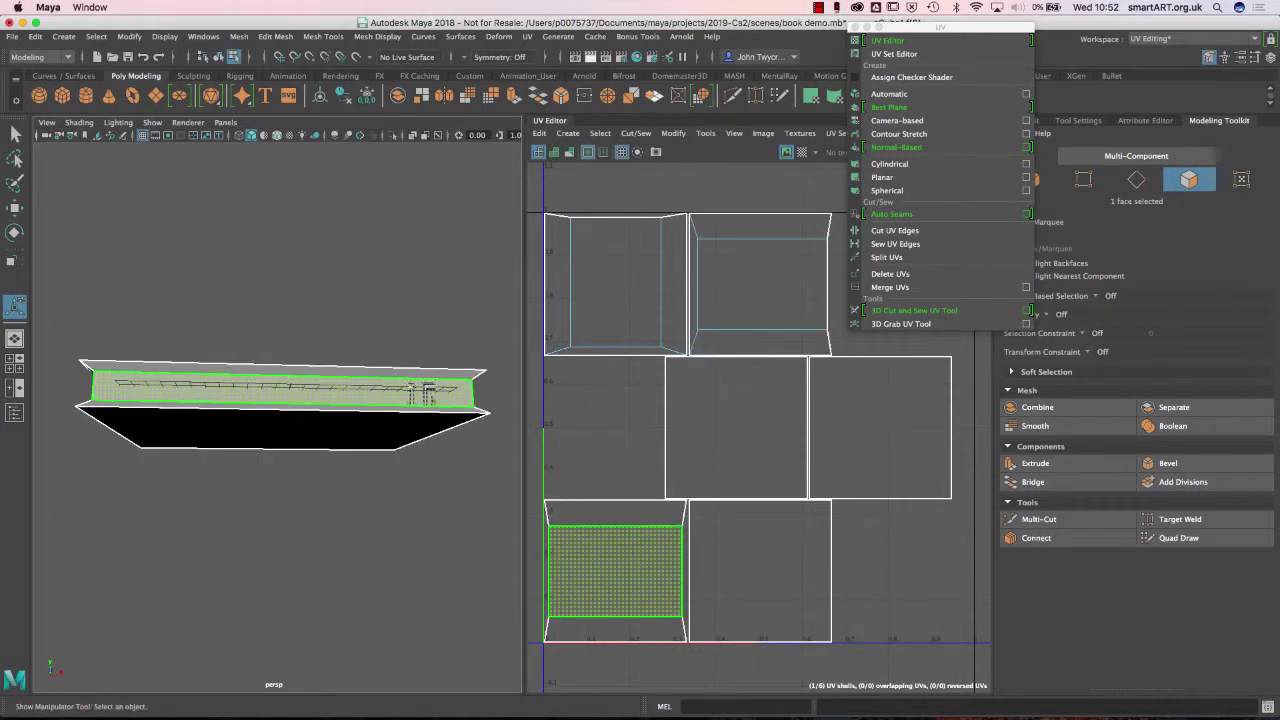
left_click_drag(417, 472, 363, 434, "alt")
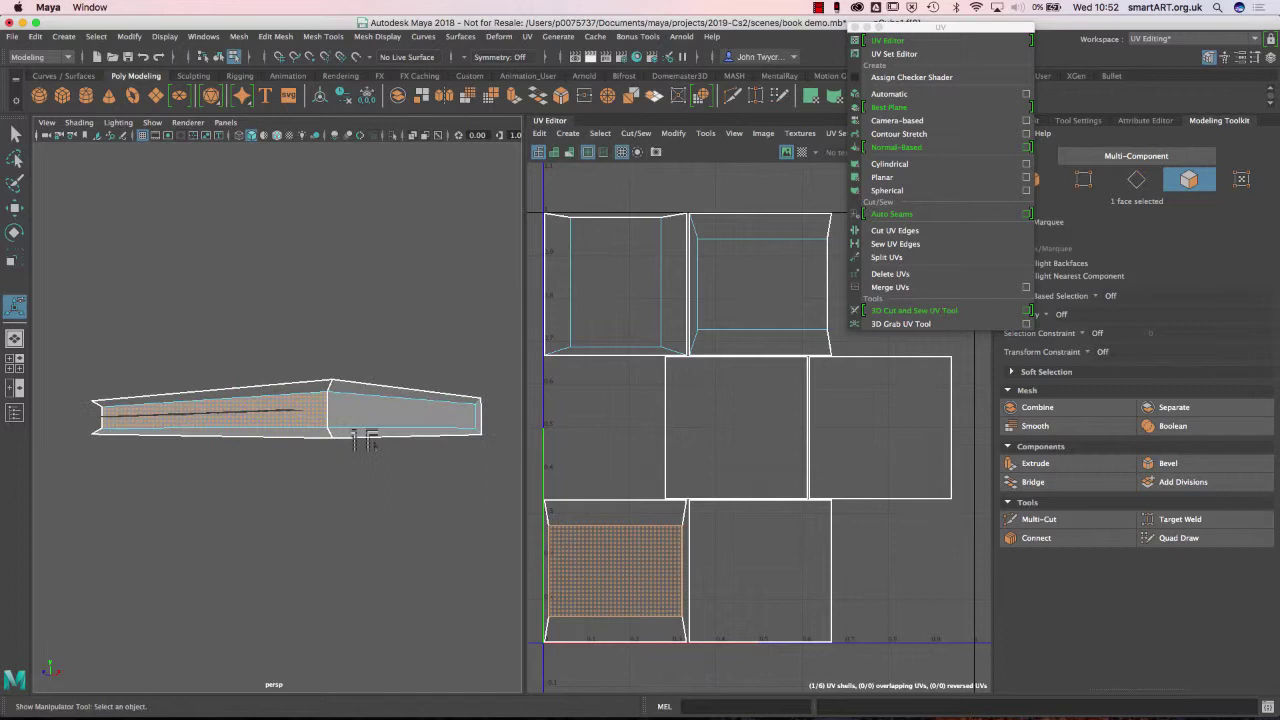
left_click(370, 418)
left_click(370, 418, "shift")
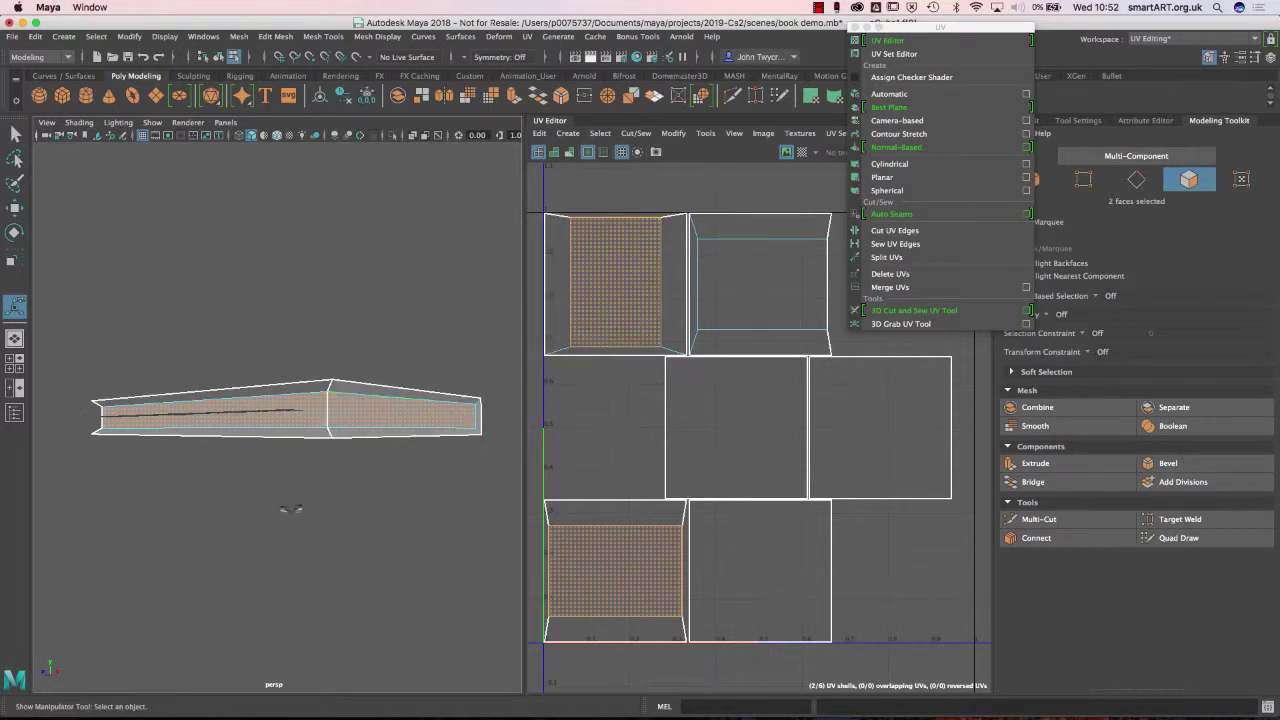
left_click_drag(294, 505, 440, 470, "alt")
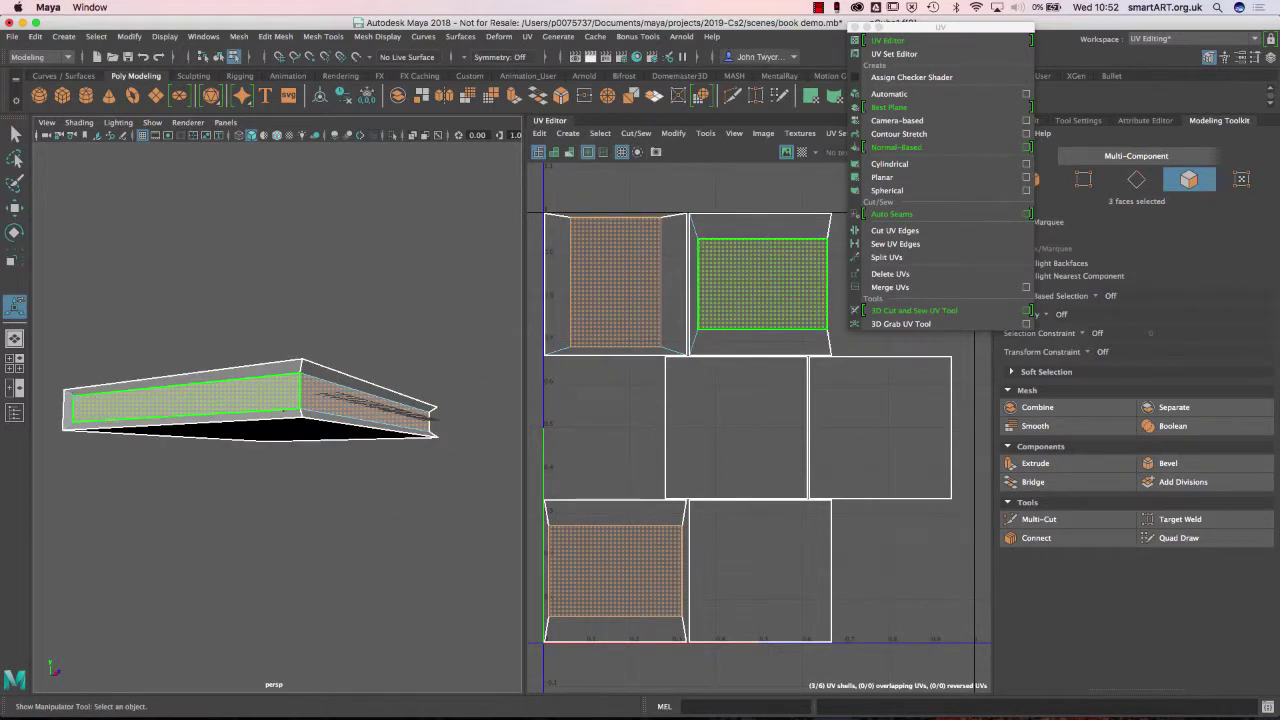
left_click(414, 416, "shift")
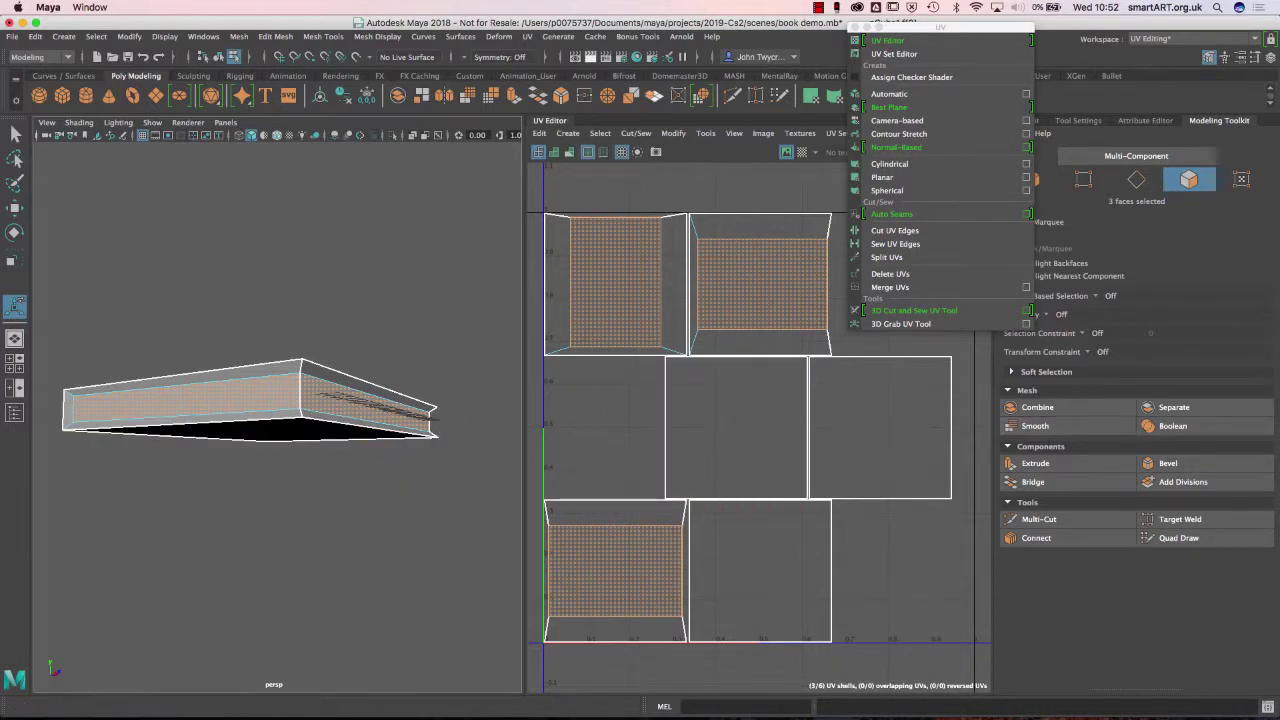
- Select the three plain outer shells in the UV layout, and return the selection to the three page faces
left_click_drag(966, 433, 632, 467)
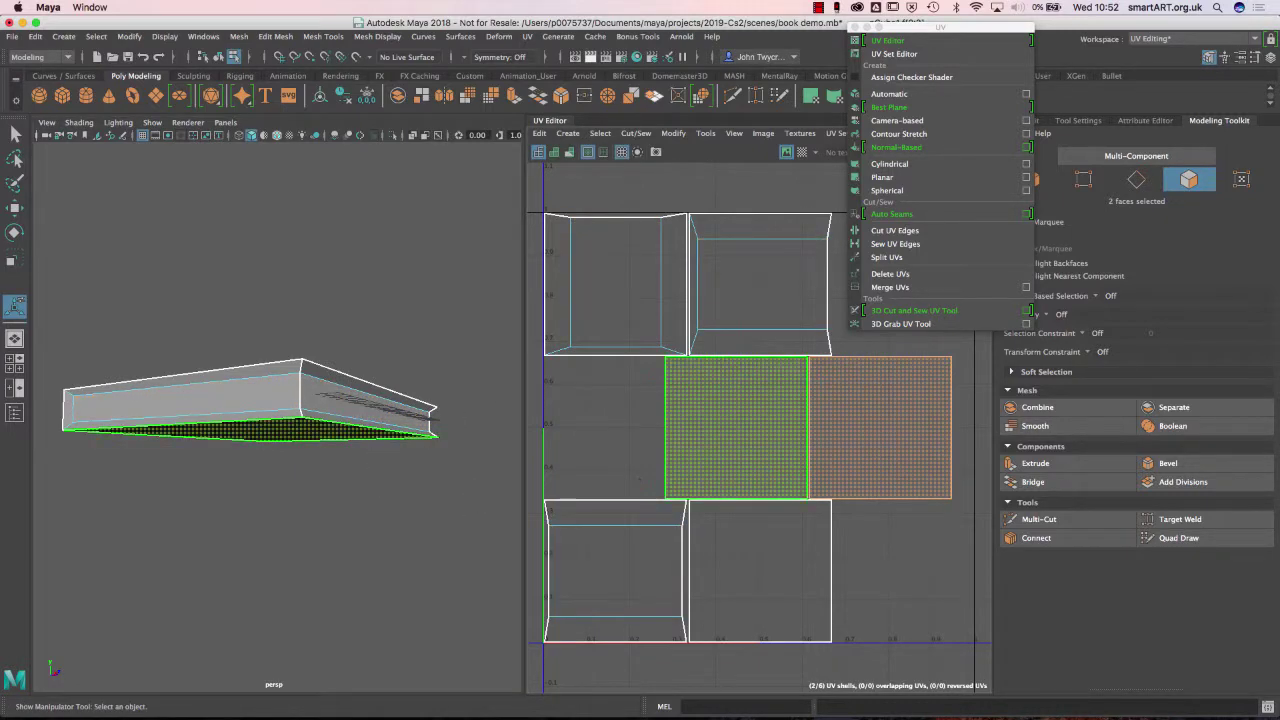
left_click_drag(877, 561, 770, 585, "shift")
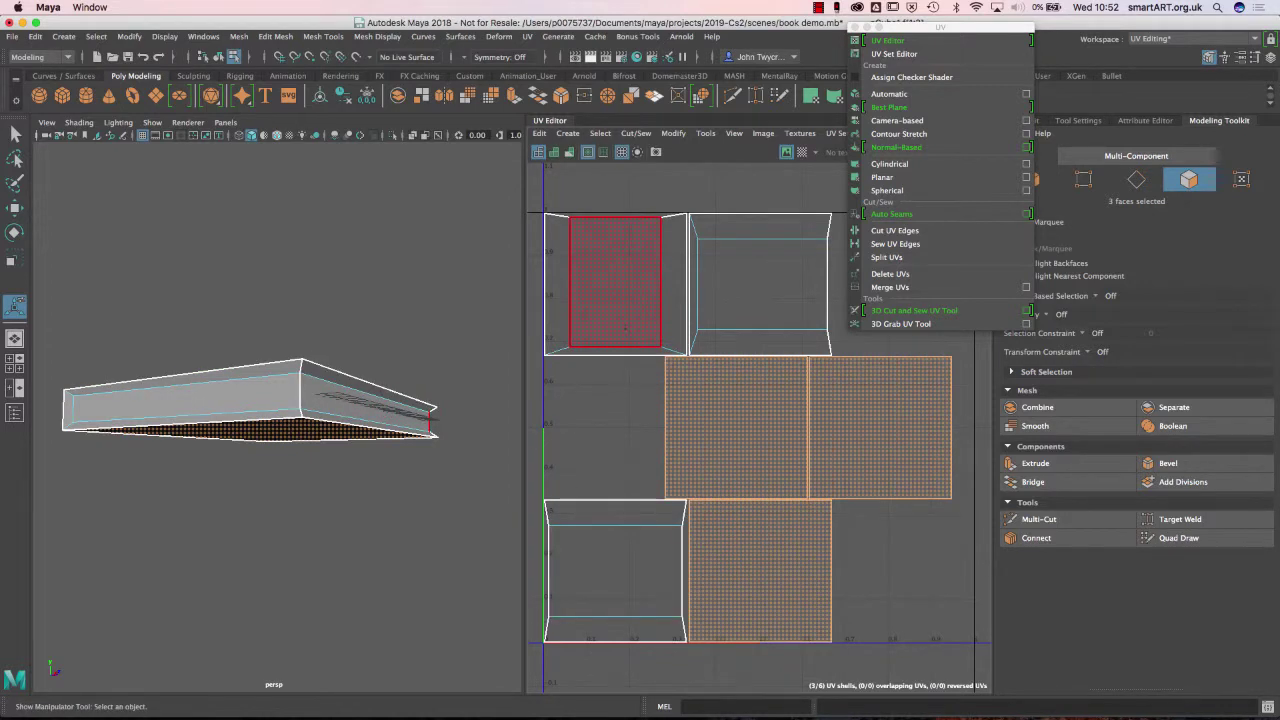
left_click(615, 281)
left_click(762, 284, "shift")
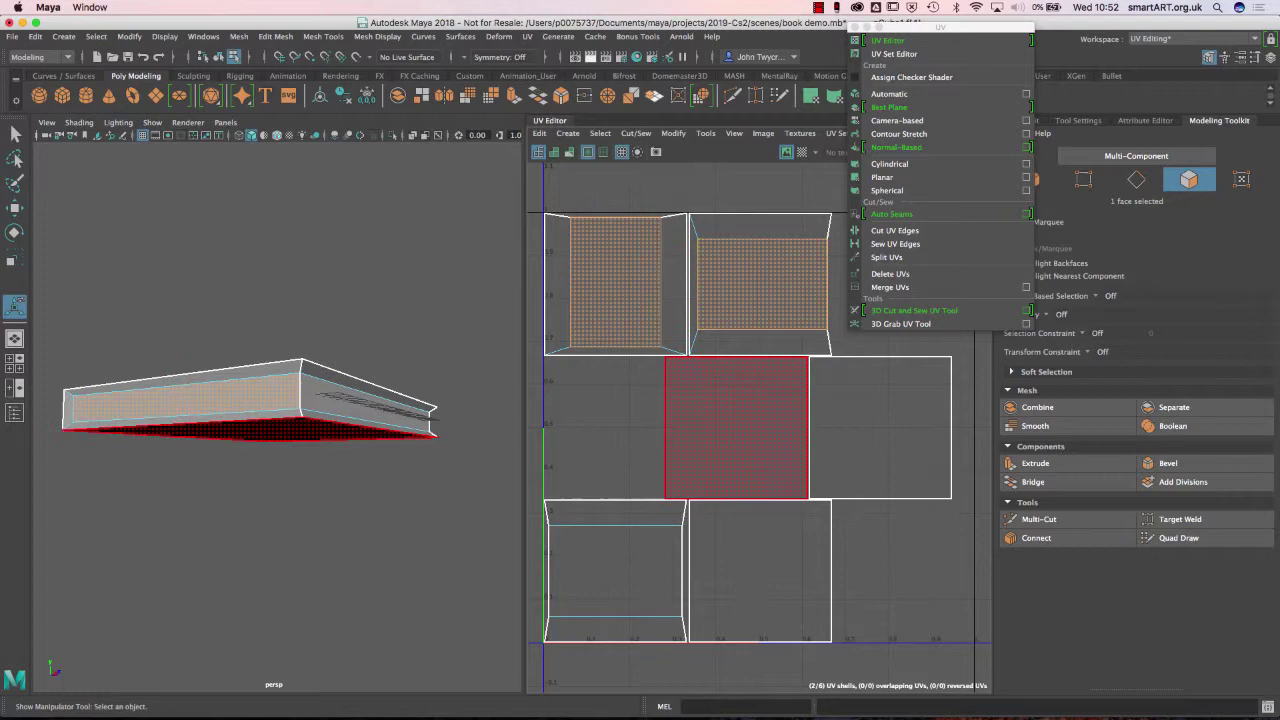
left_click(615, 571, "shift")
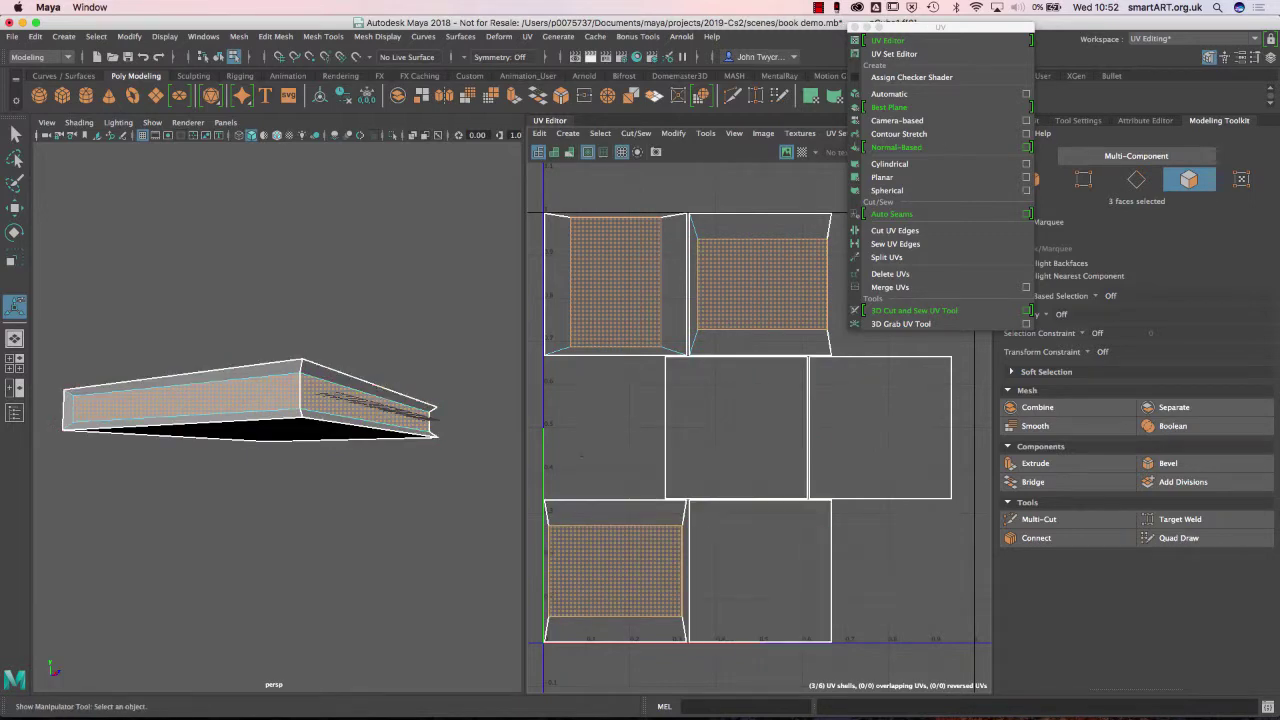
- Try a marquee selection across the page faces from the side and deselect the extra spine face it picks up
left_click_drag(450, 505, 277, 503, "alt")
left_click(325, 429)
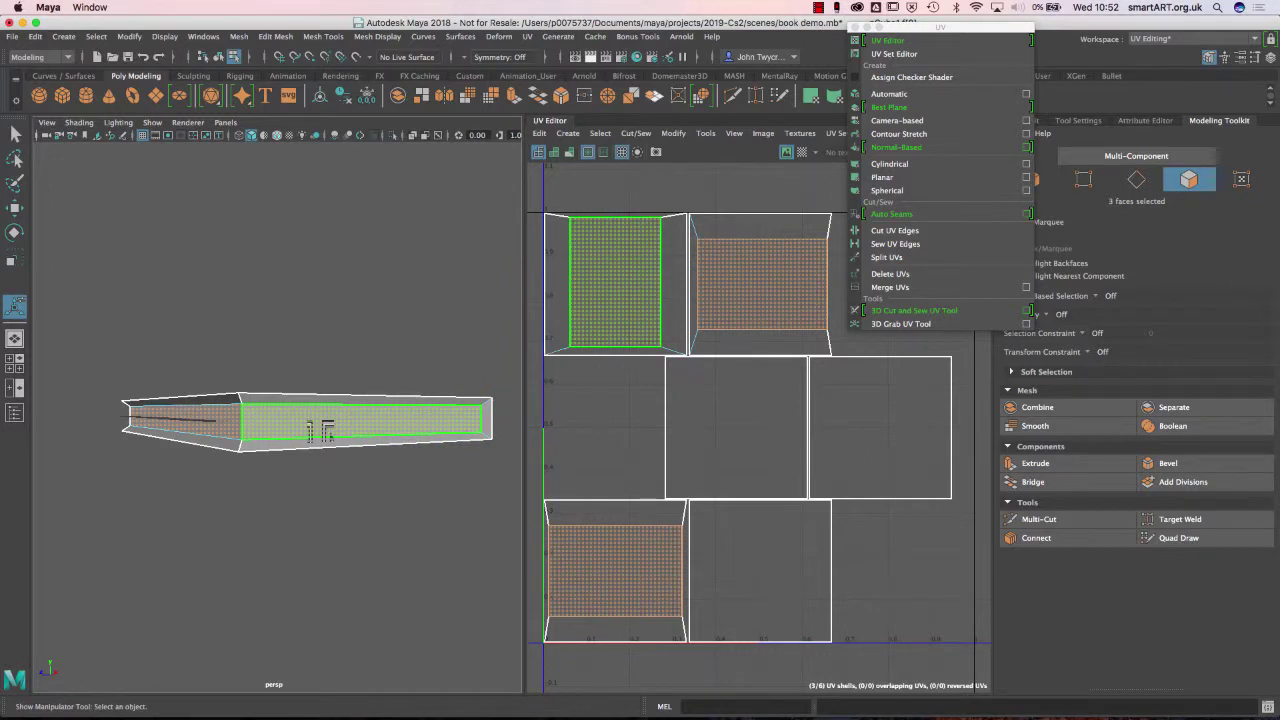
left_click(112, 418)
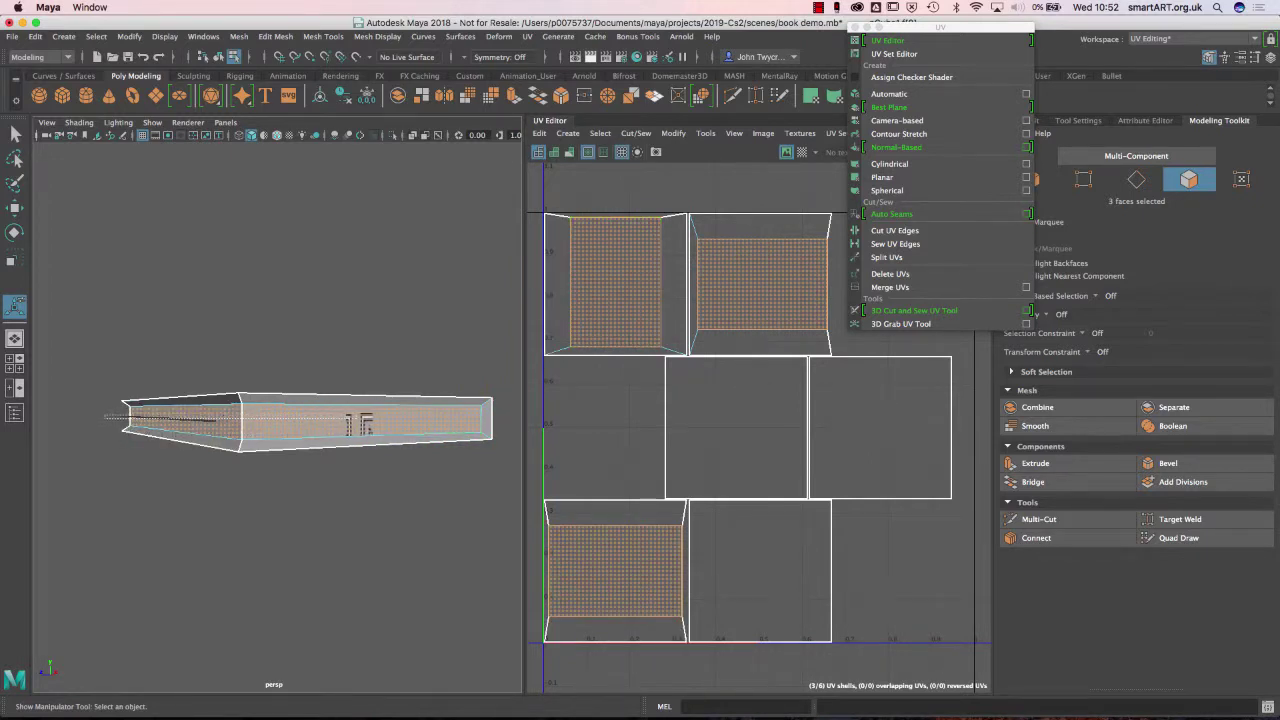
left_click_drag(354, 418, 568, 478)
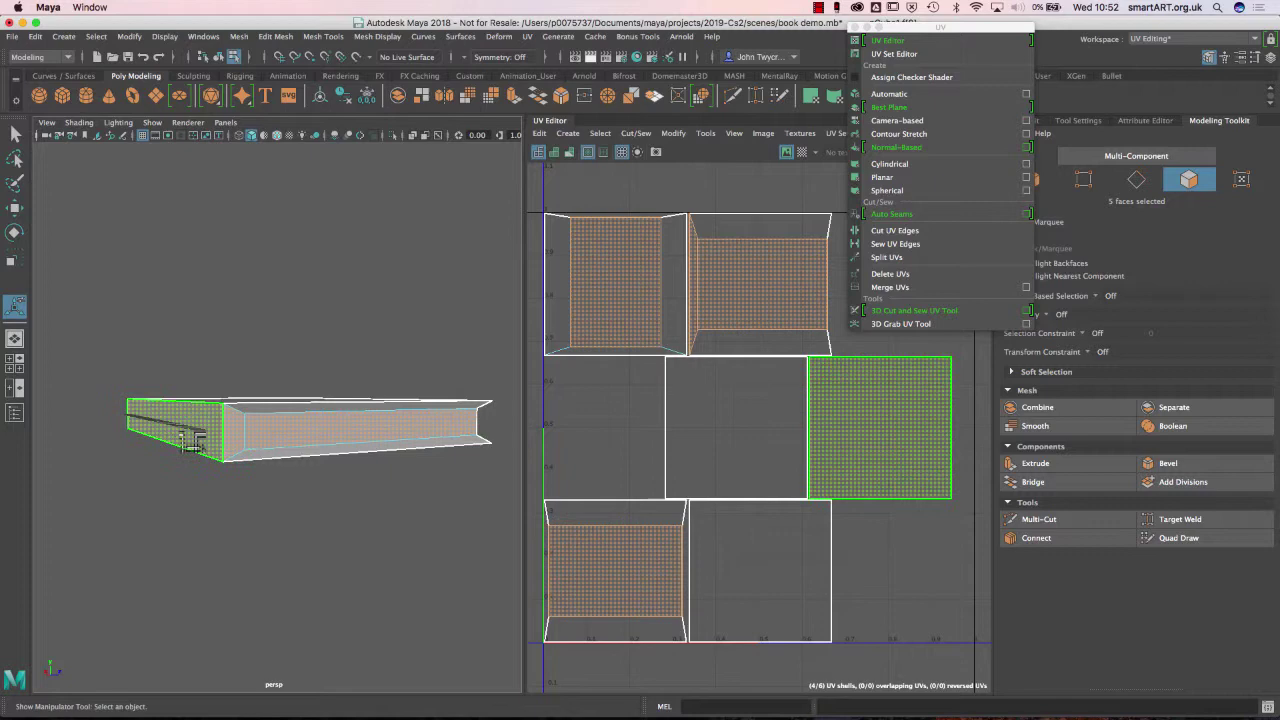
left_click(192, 442, "shift")
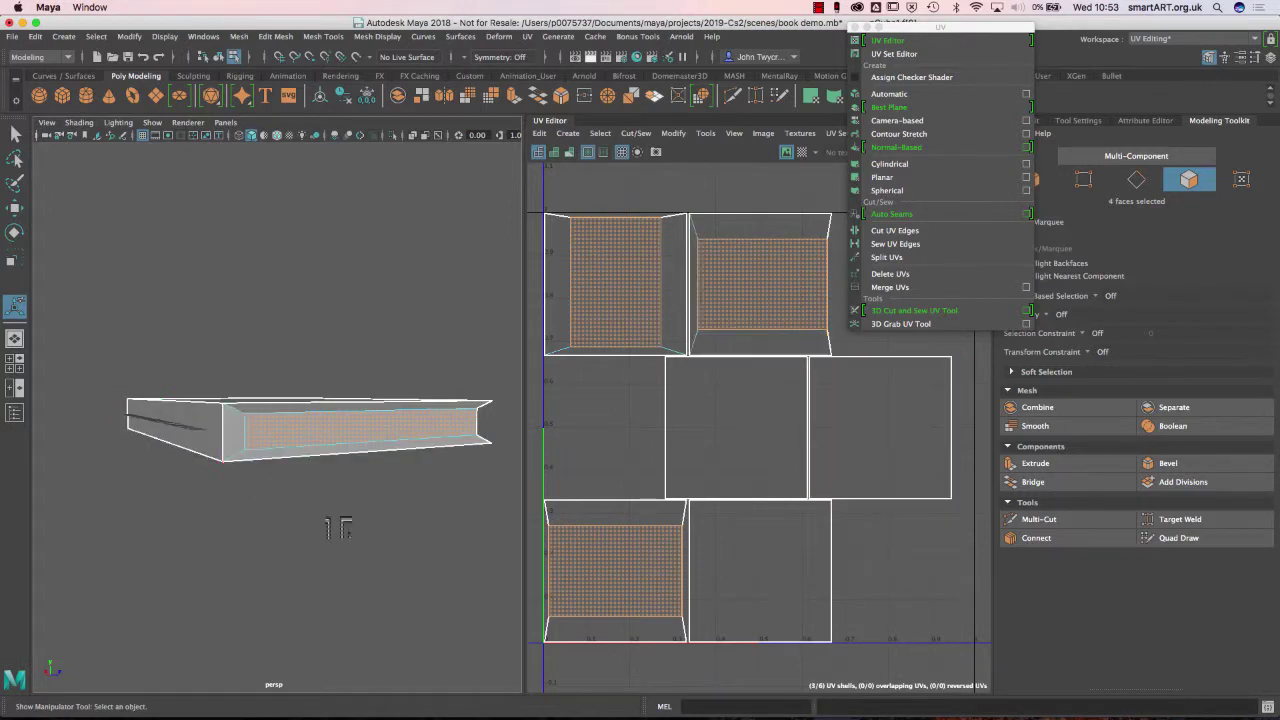
left_click_drag(350, 528, 114, 529, "alt")
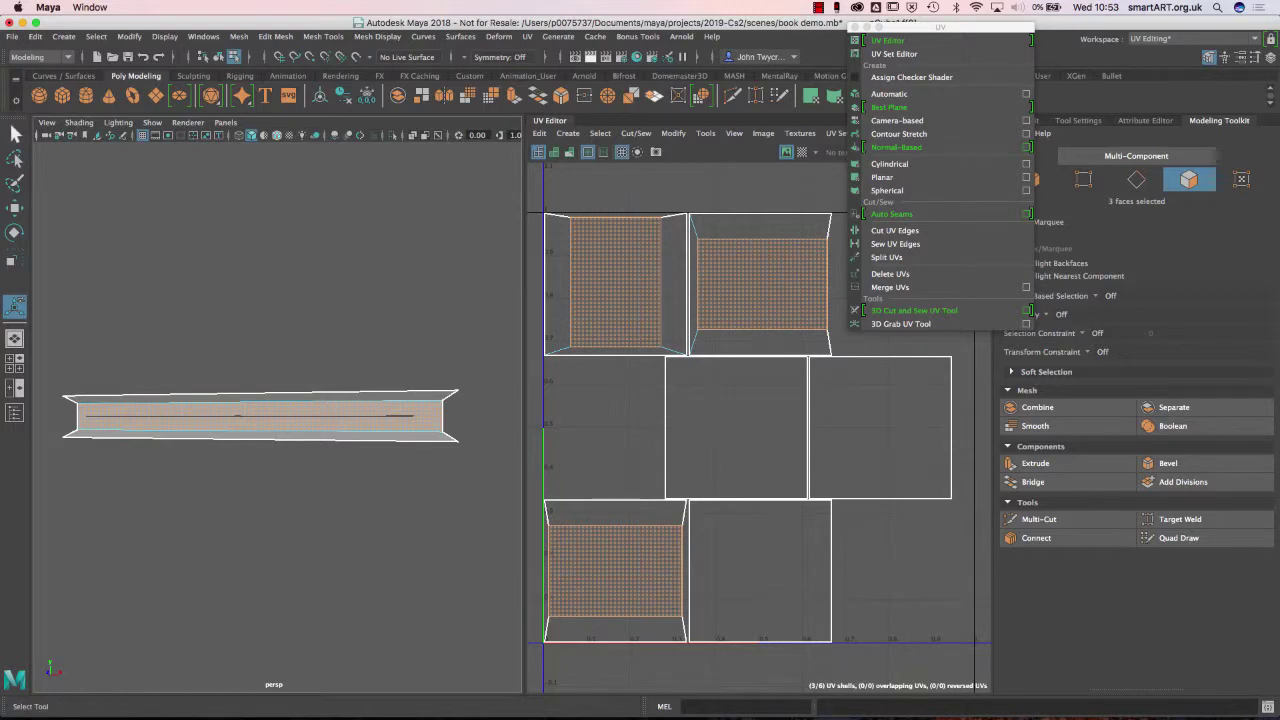
- Open the Select Tool settings, move the floating UV commands clear of them and enable camera-based selection for Marquee
double_click(15, 133)
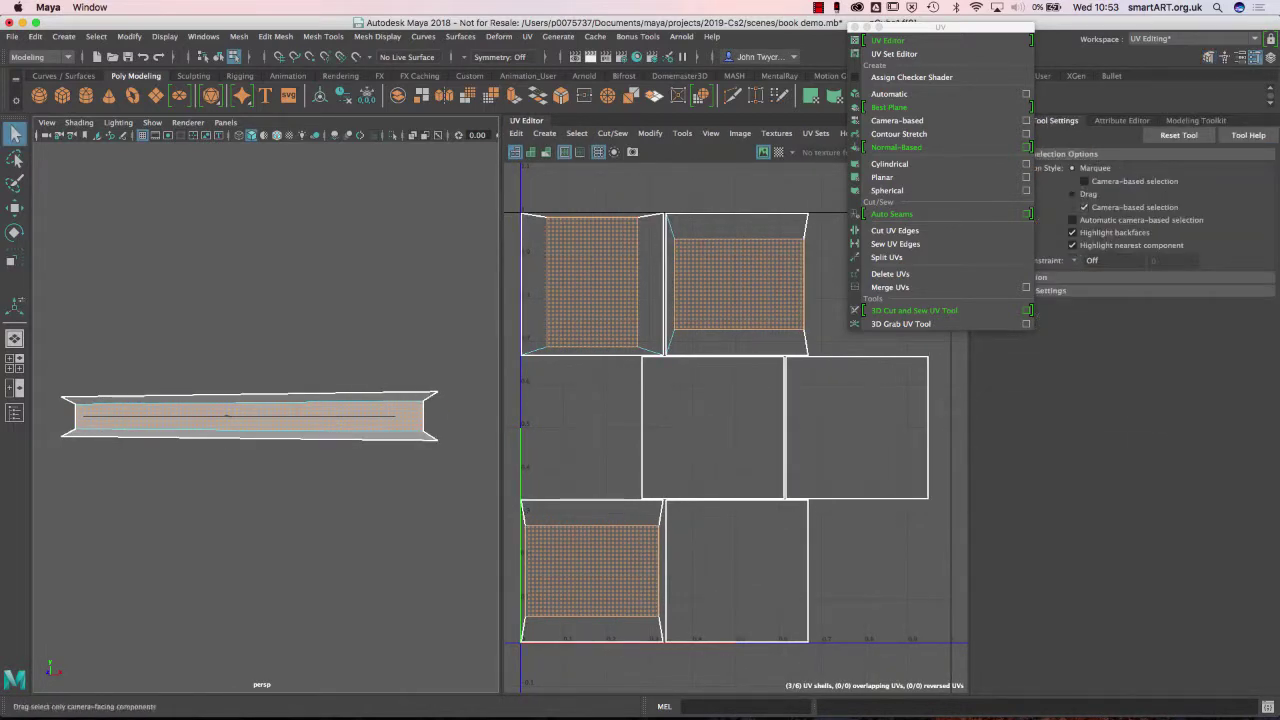
left_click_drag(940, 24, 1035, 407)
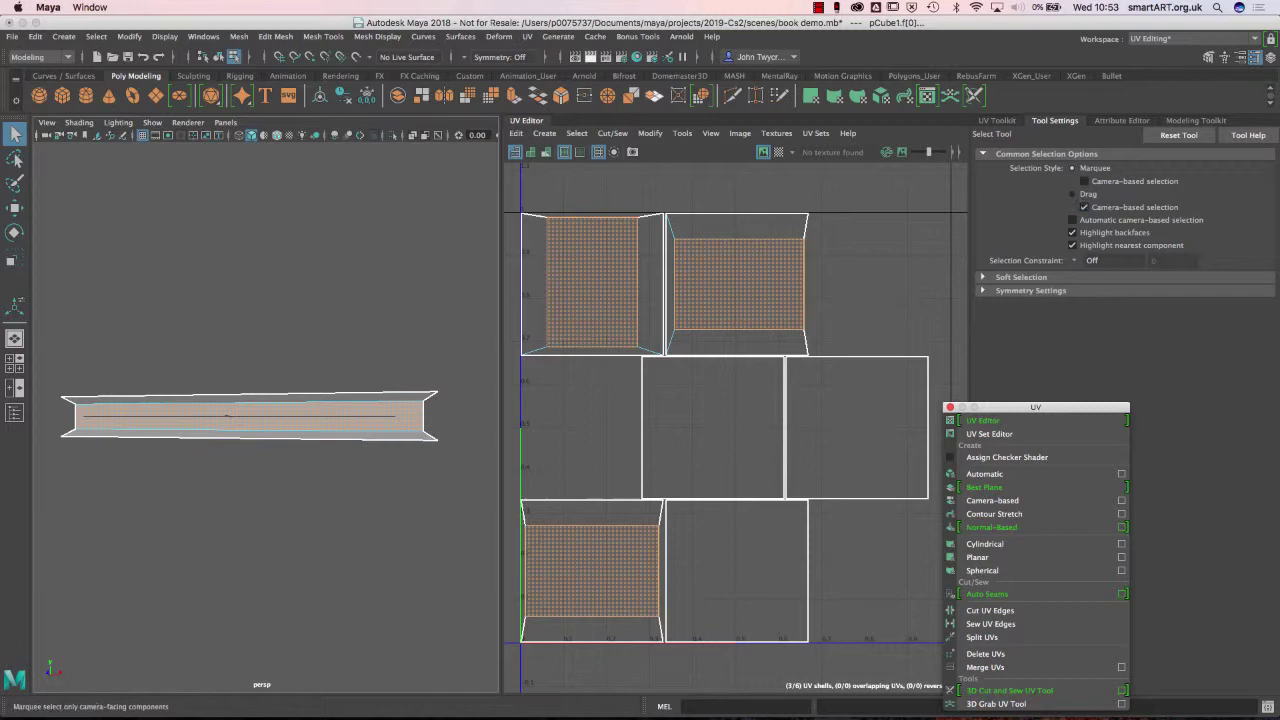
left_click(1085, 181)
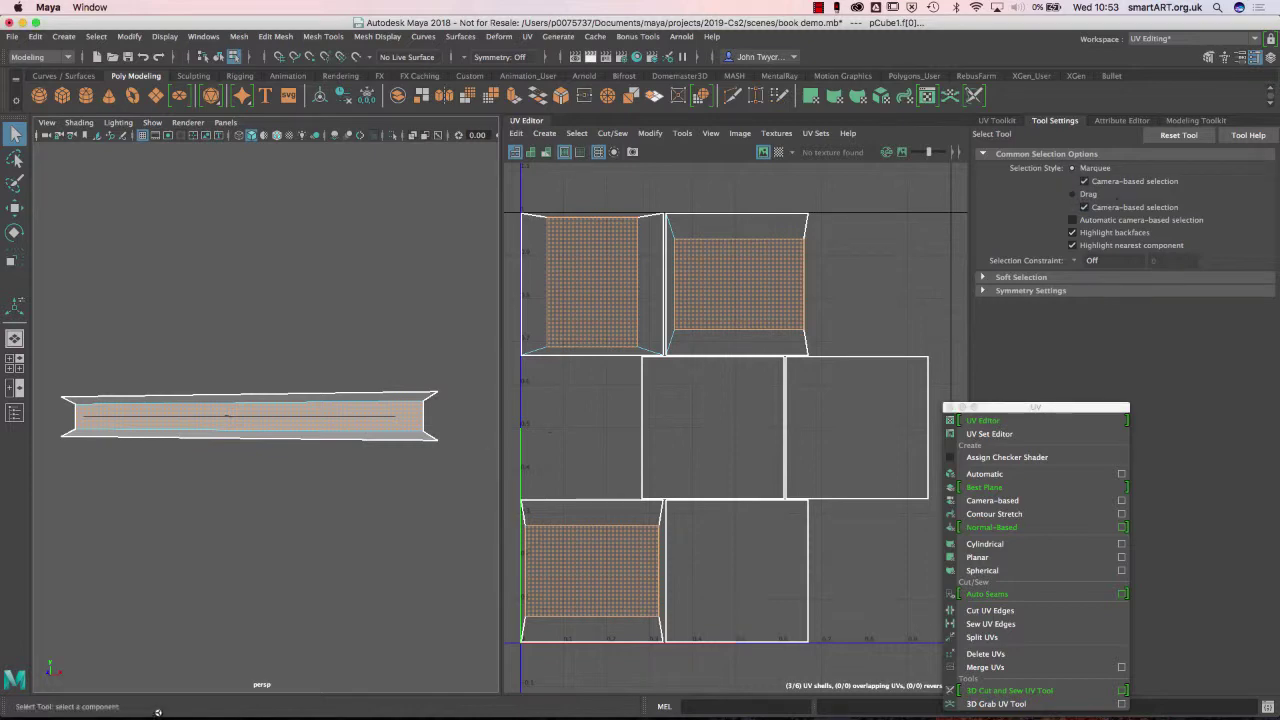
- Undo the last selection change and add the missing page face so all three page faces are selected
left_click_drag(467, 425, 450, 427, "alt")
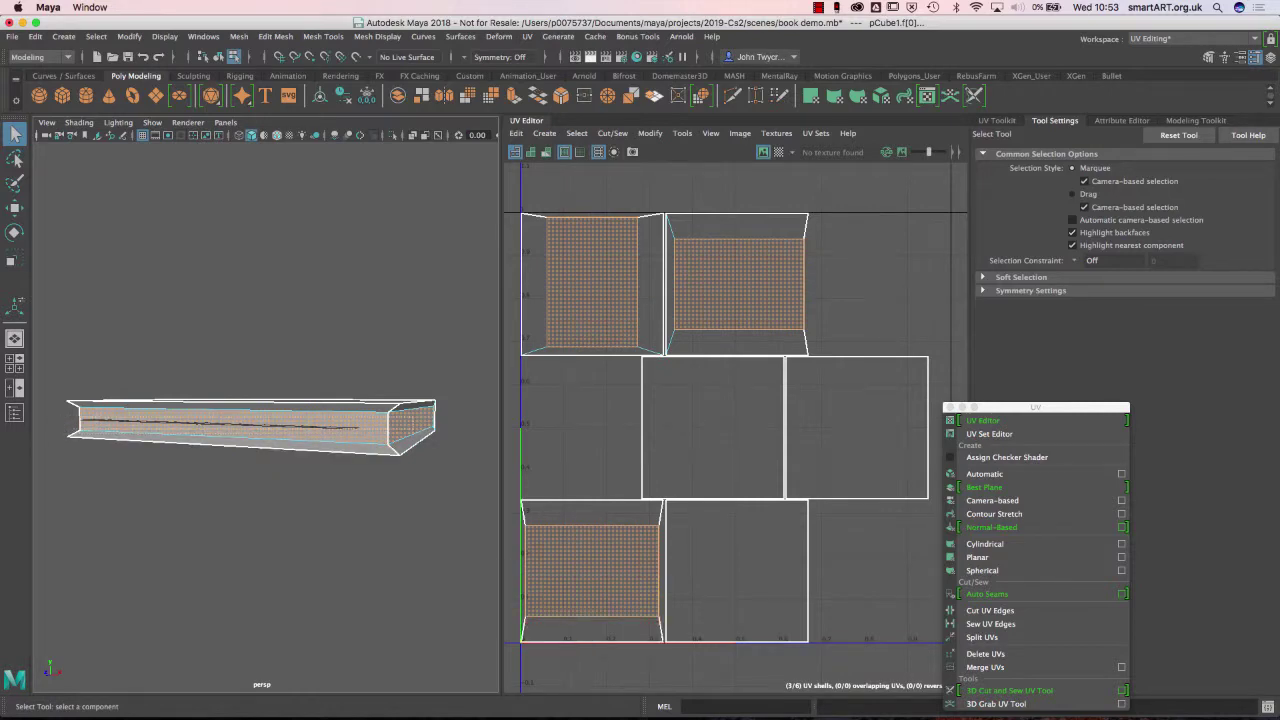
key("super+z")
left_click_drag(430, 515, 457, 514, "alt")
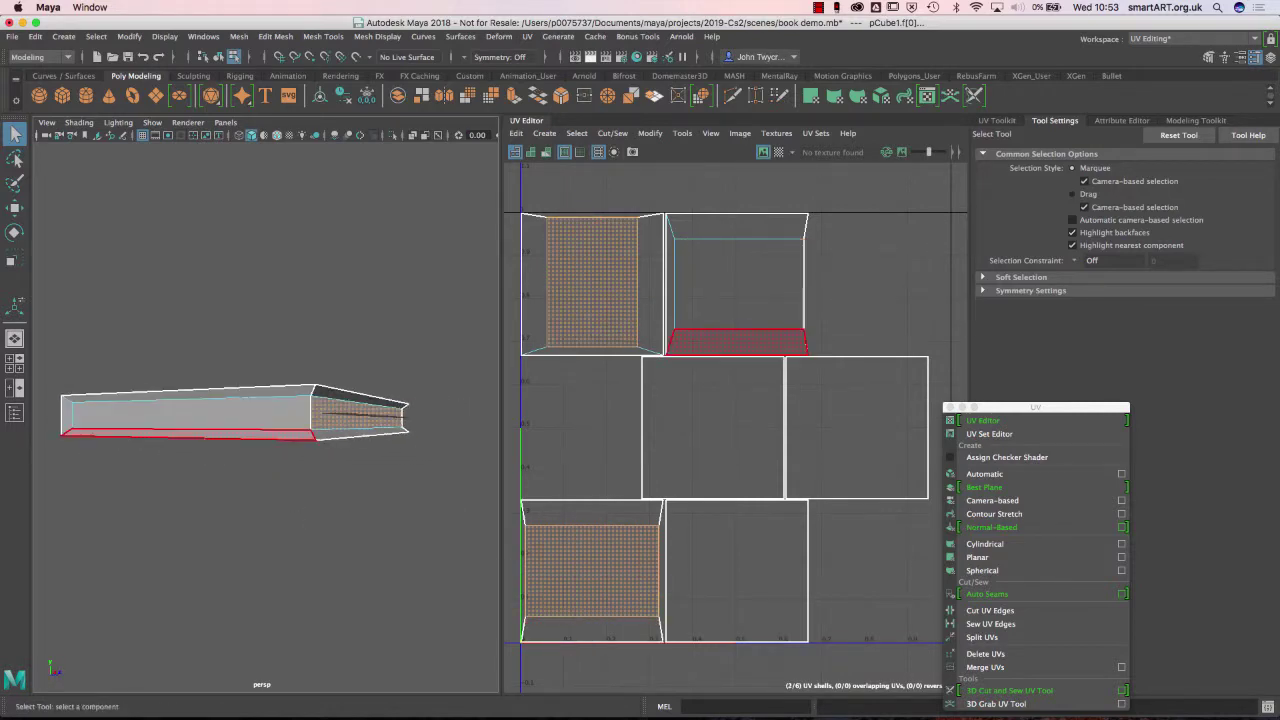
left_click_drag(306, 526, 350, 470, "alt")
left_click(348, 468)
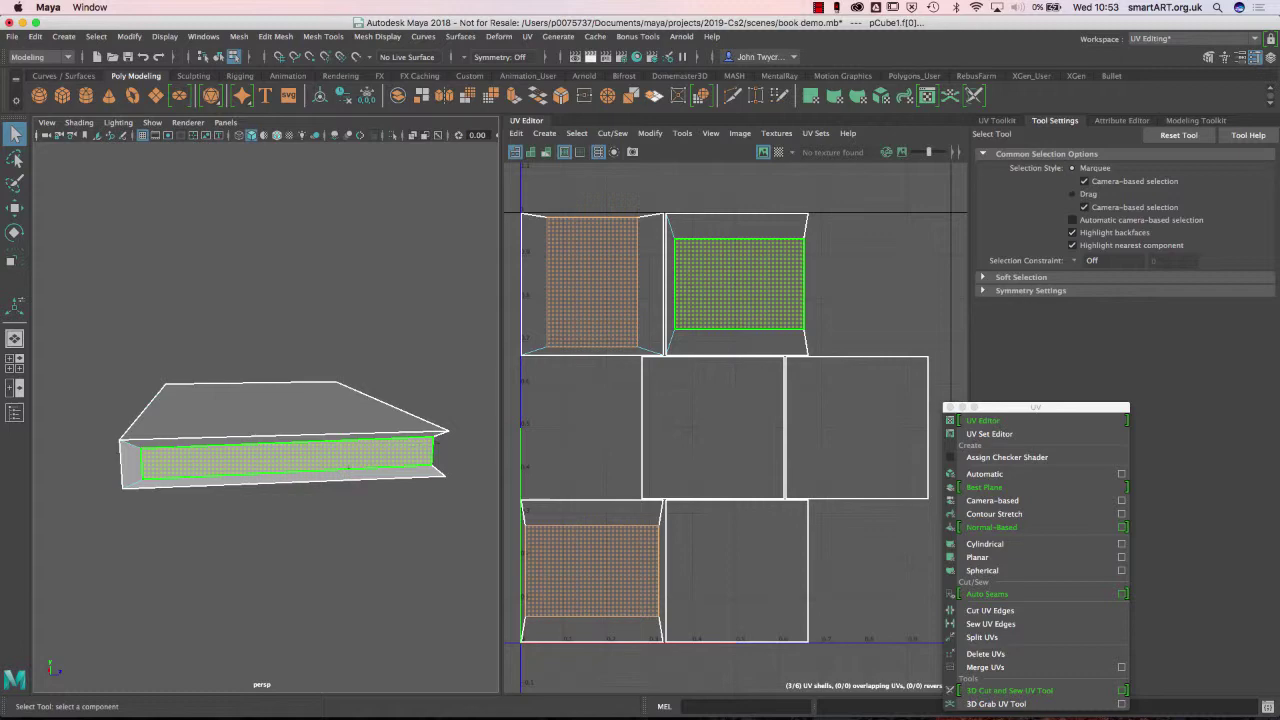
- Assign a new Lambert material named "paper" to the page faces, set its color to white and clear the selection
right_click_drag(348, 468, 338, 680)
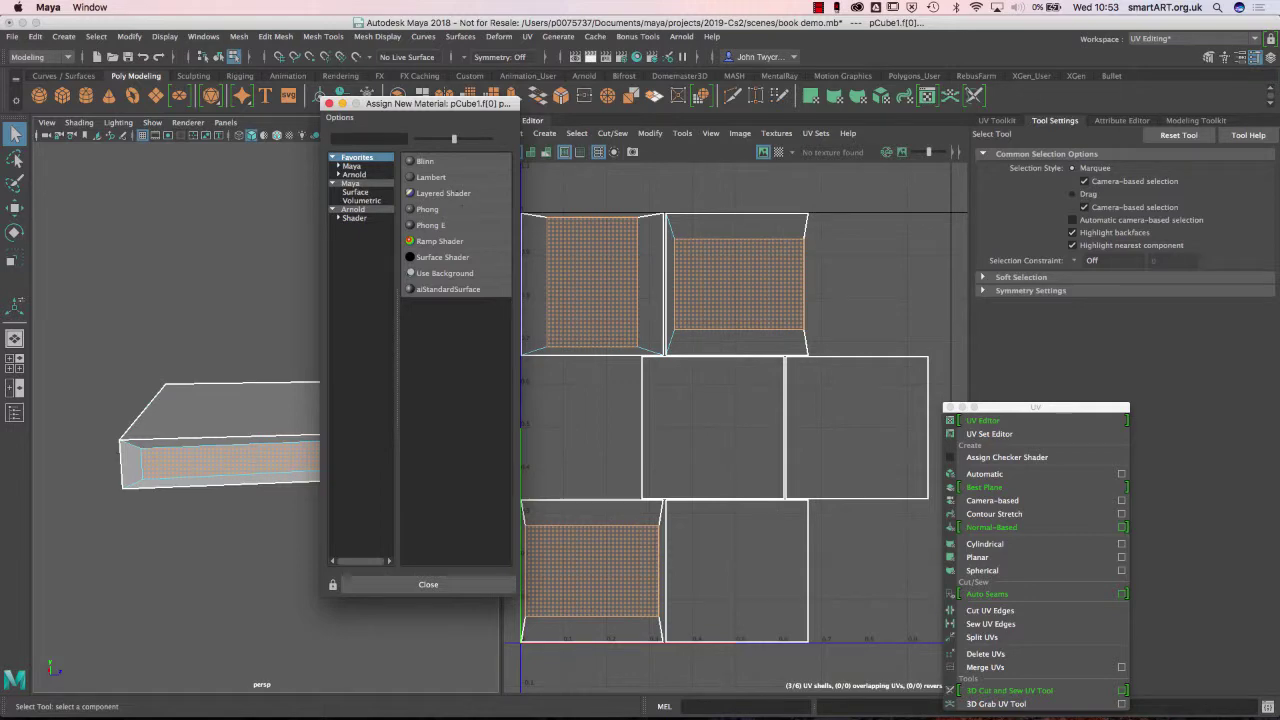
left_click(431, 177)
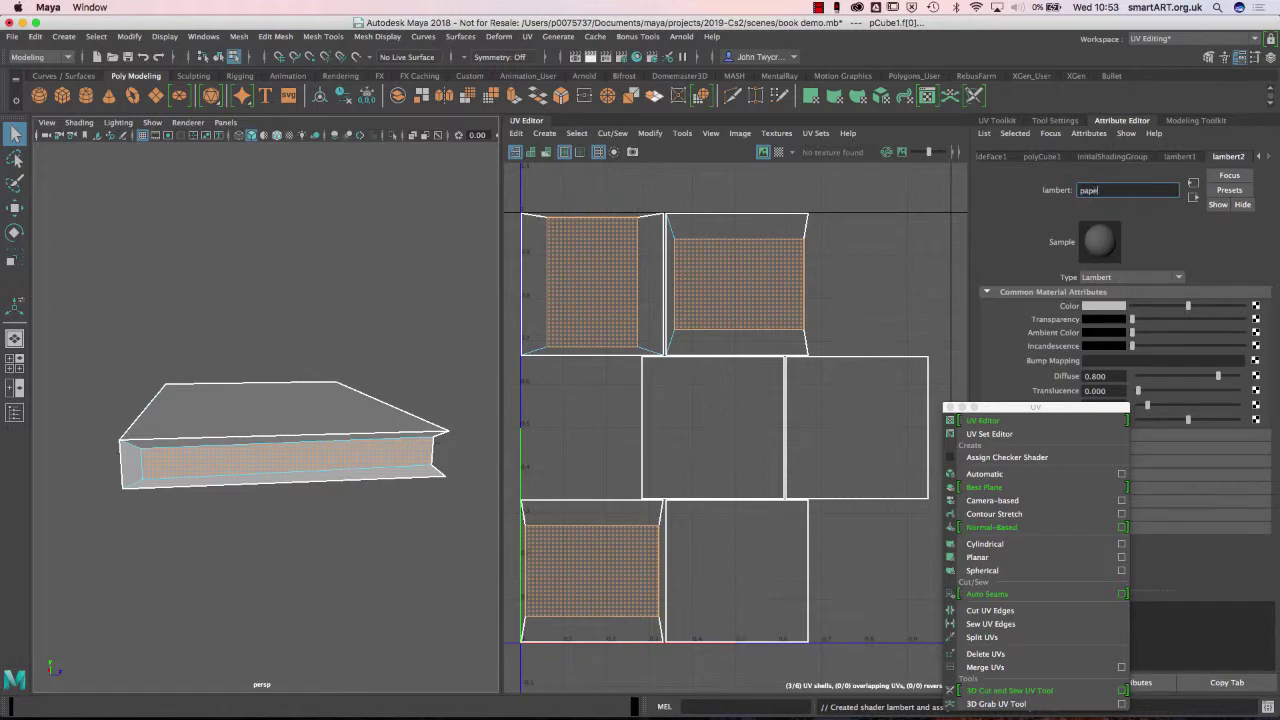
key("Return")
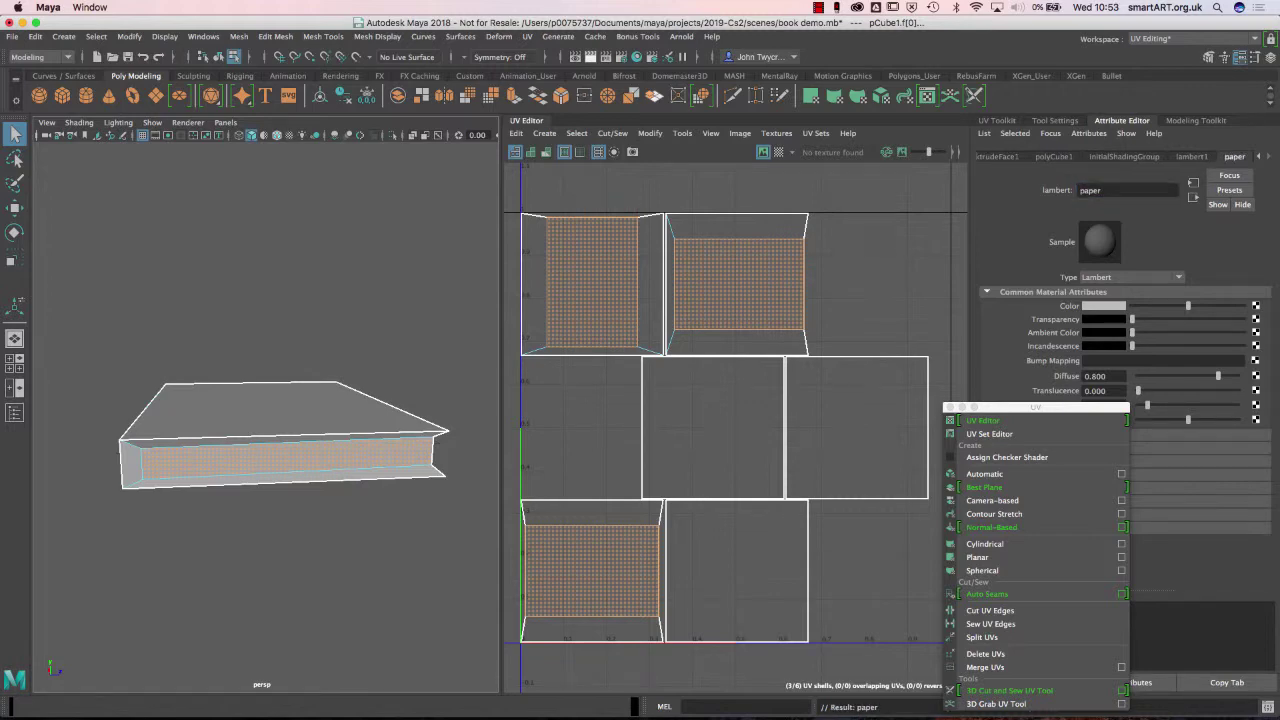
left_click_drag(1188, 305, 1244, 305)
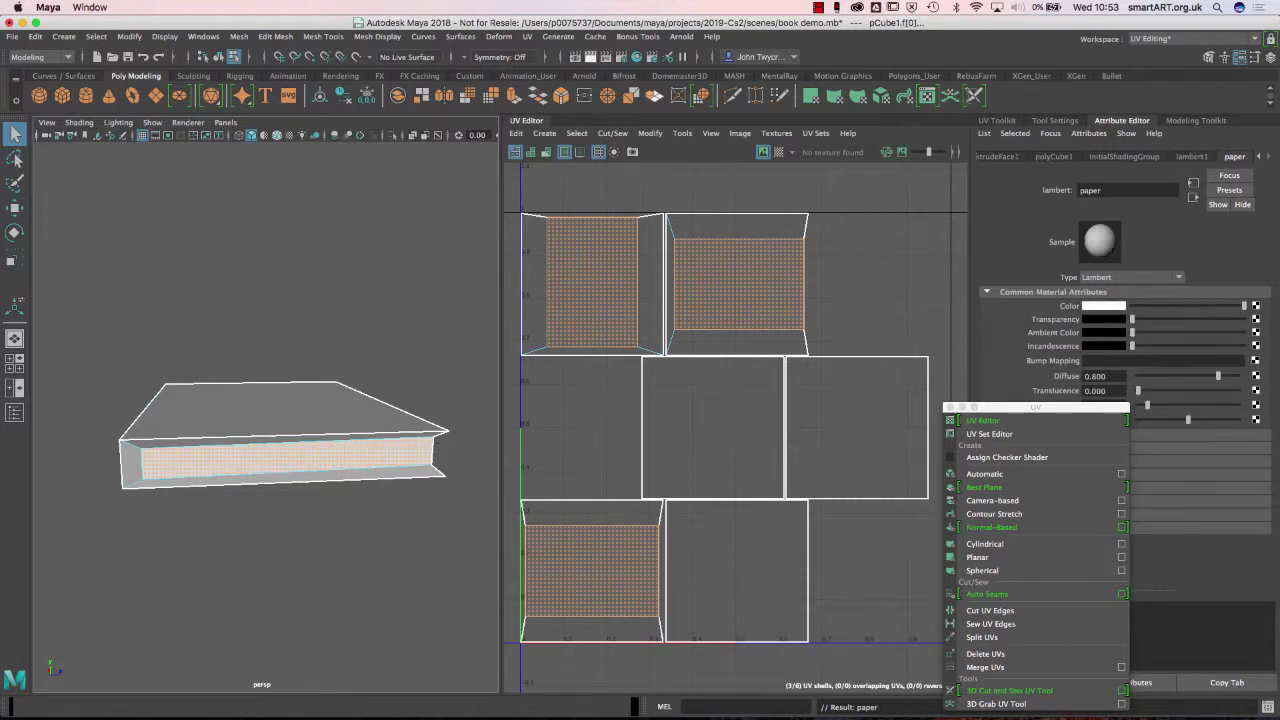
left_click(456, 249)
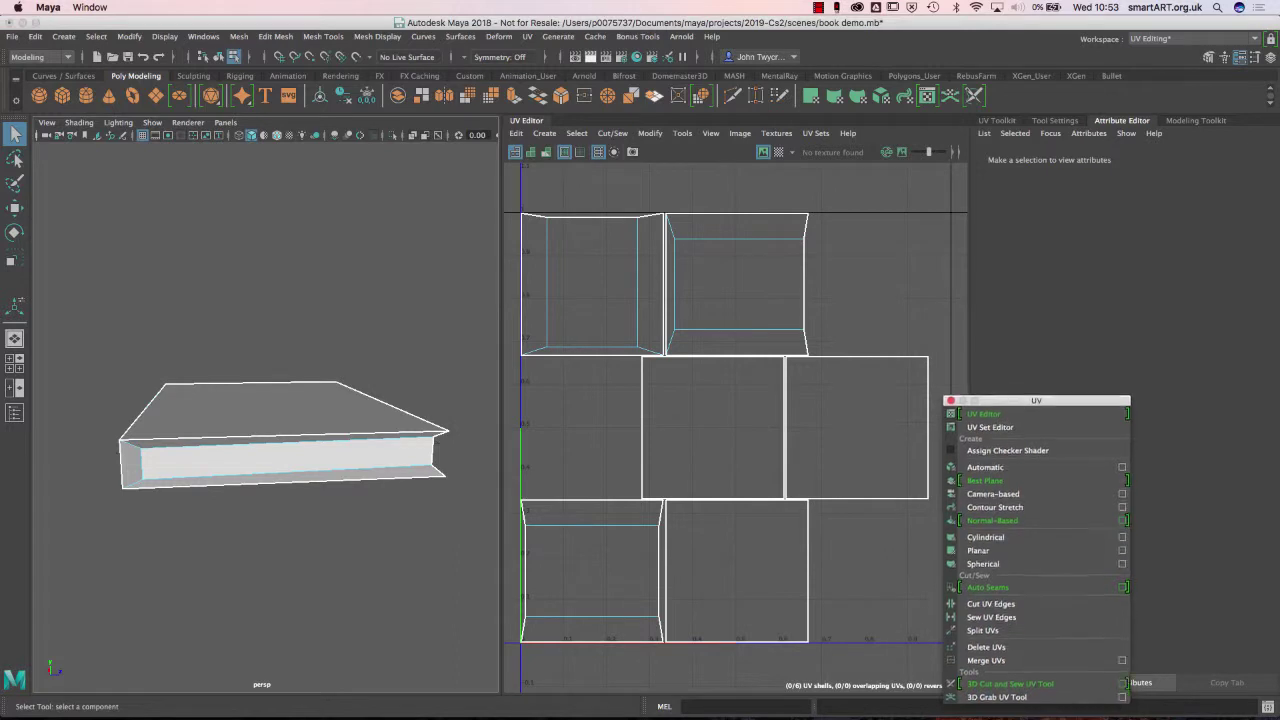
- Reposition the floating UV commands beside the UV layout and toggle the Modeling Toolkit
left_click_drag(1035, 407, 1032, 299)
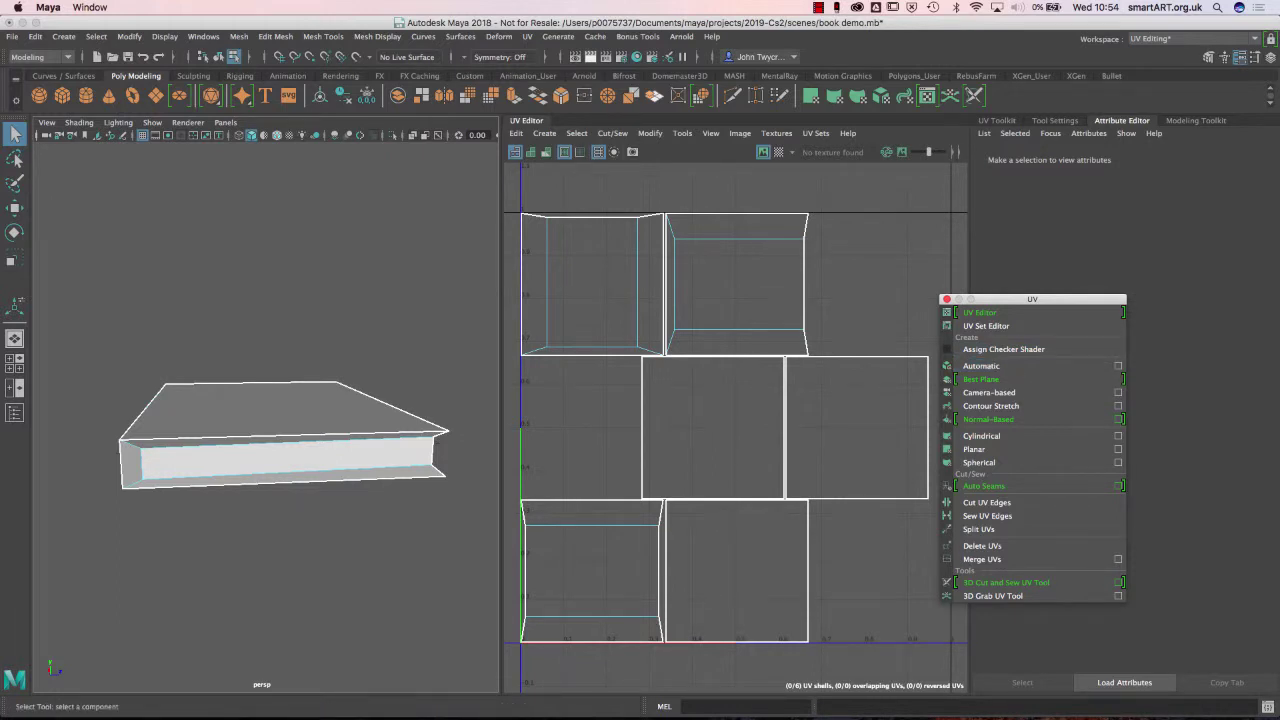
left_click(1208, 57)
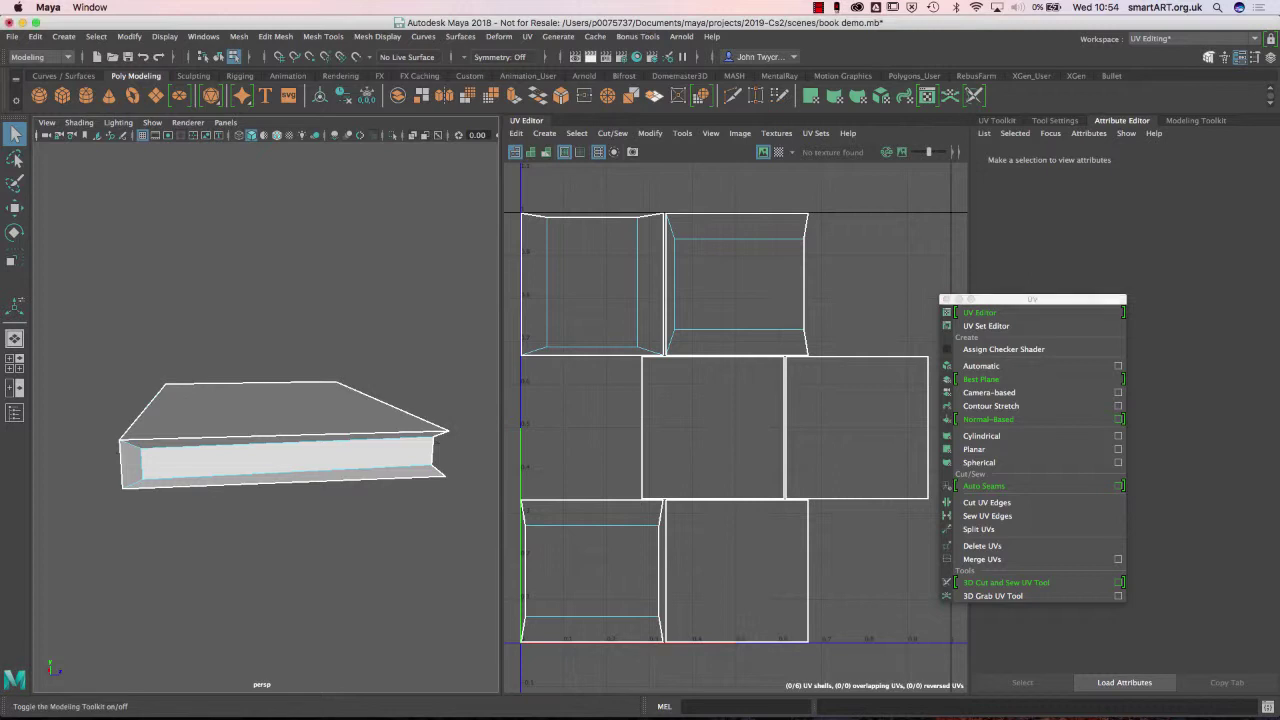
- Switch to object selection so the whole book is selected, undoing the accidental deselection
left_click(1031, 179)
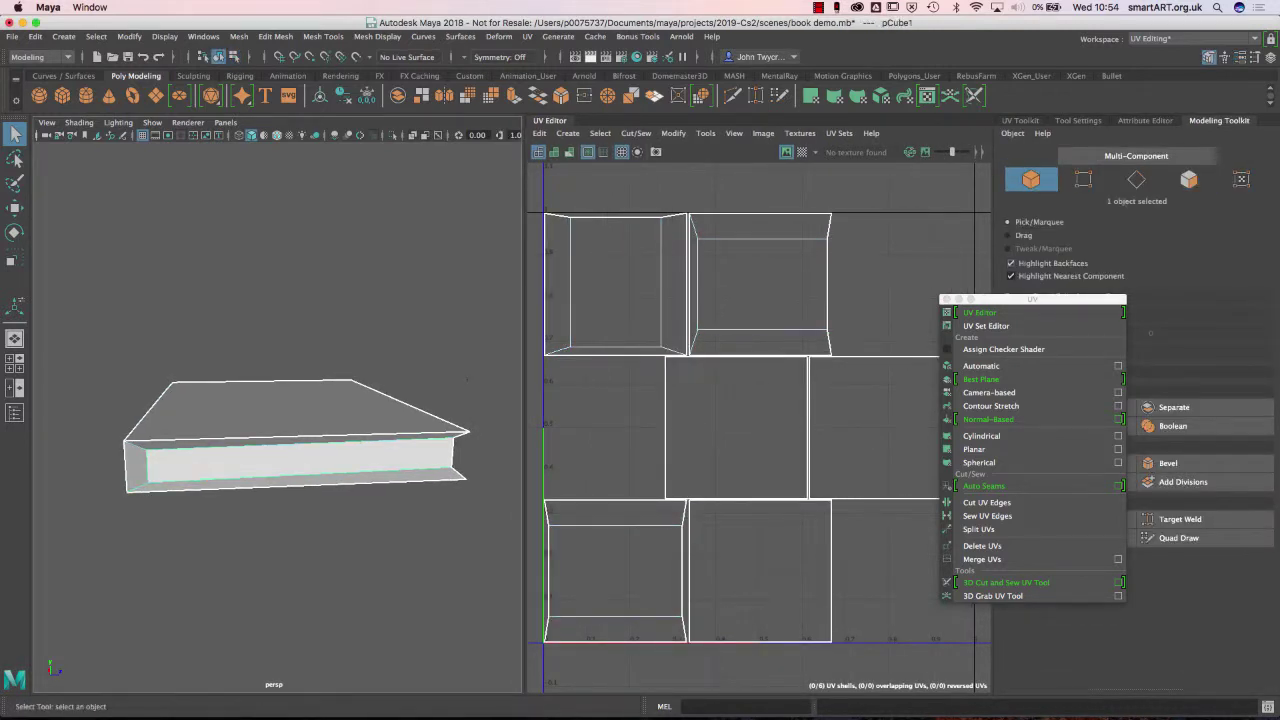
left_click(467, 380)
key("super+z")
- Create a PSD network for the book with a UV snapshot and lambert1's color as the selected attribute
left_click(800, 133)
mouse_move(763, 133)
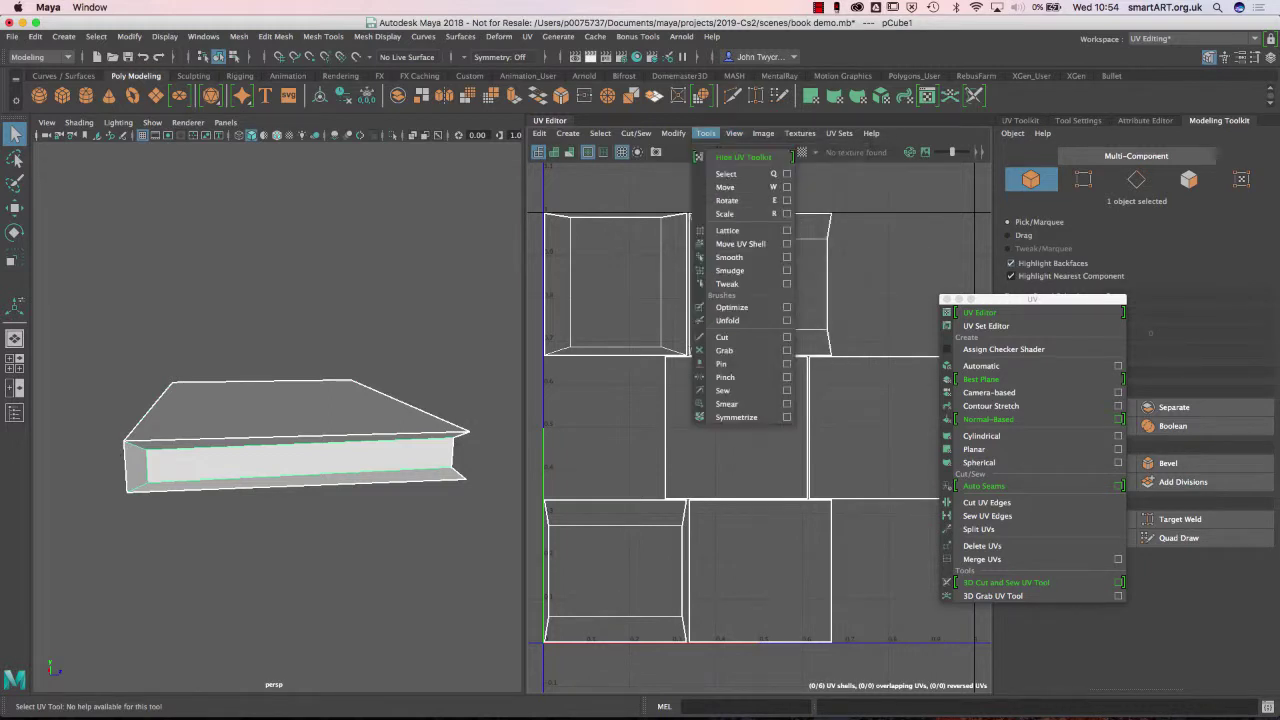
mouse_move(636, 133)
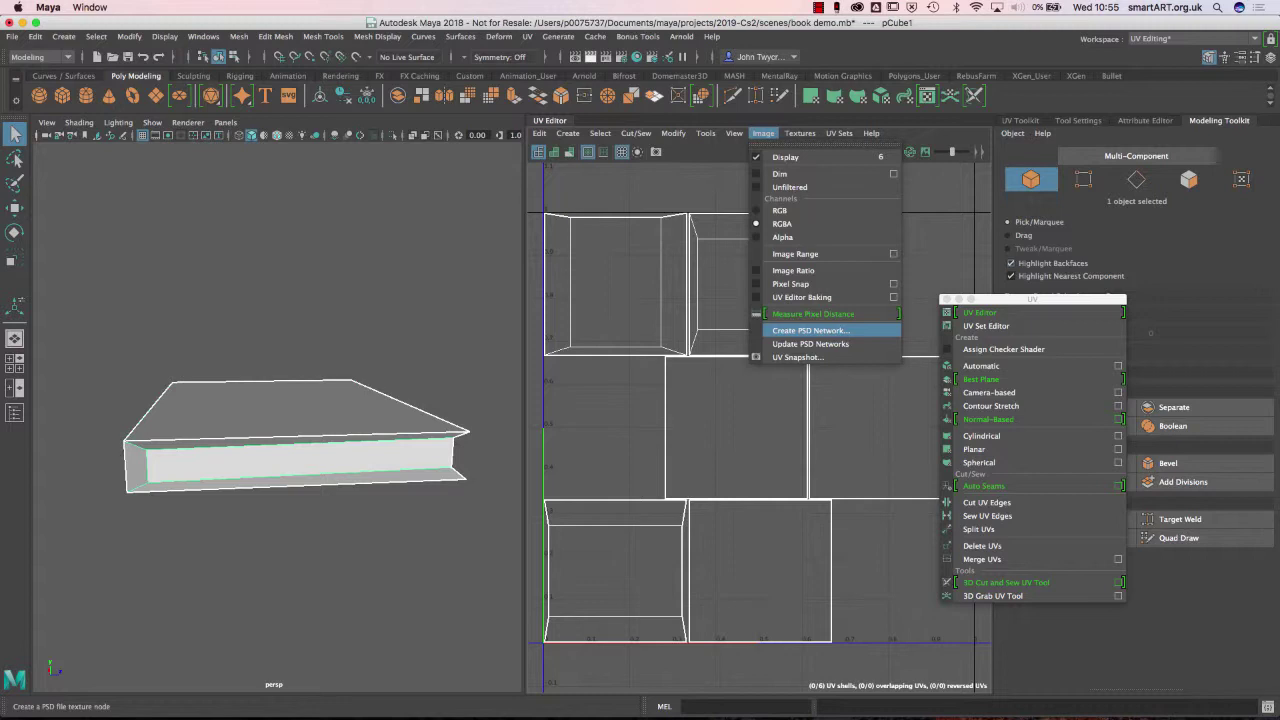
left_click(810, 330)
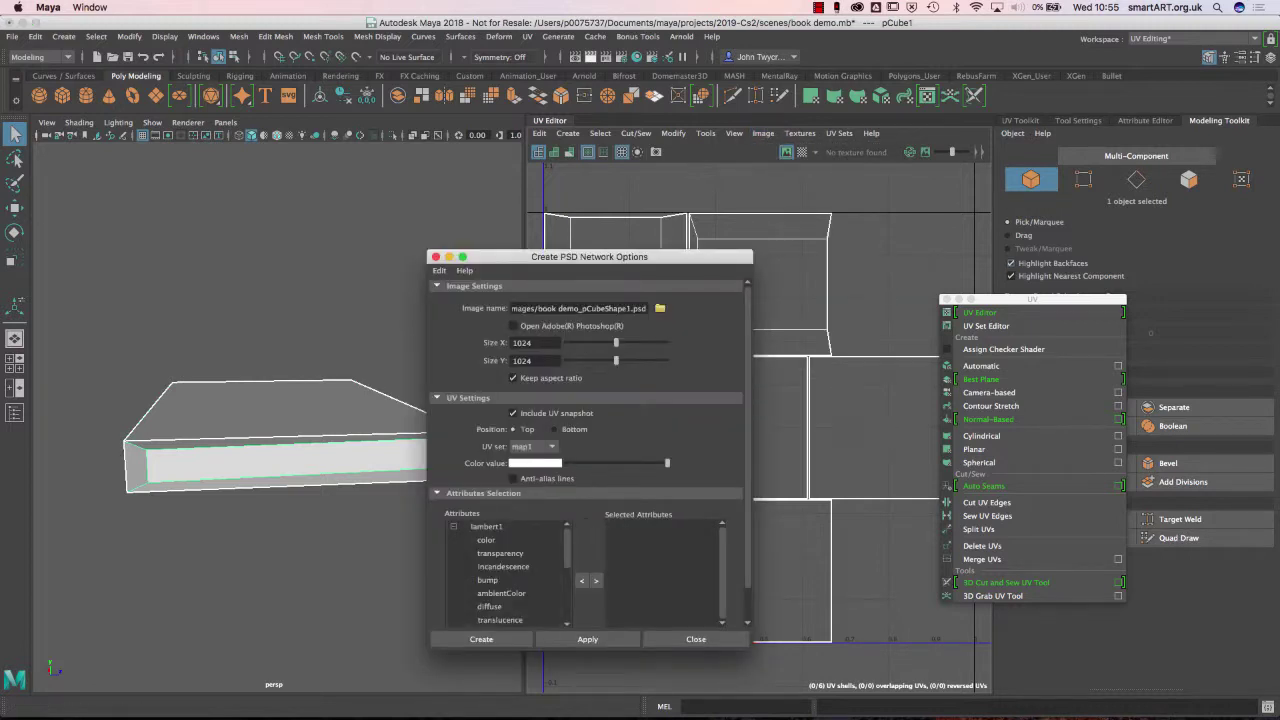
left_click(486, 540)
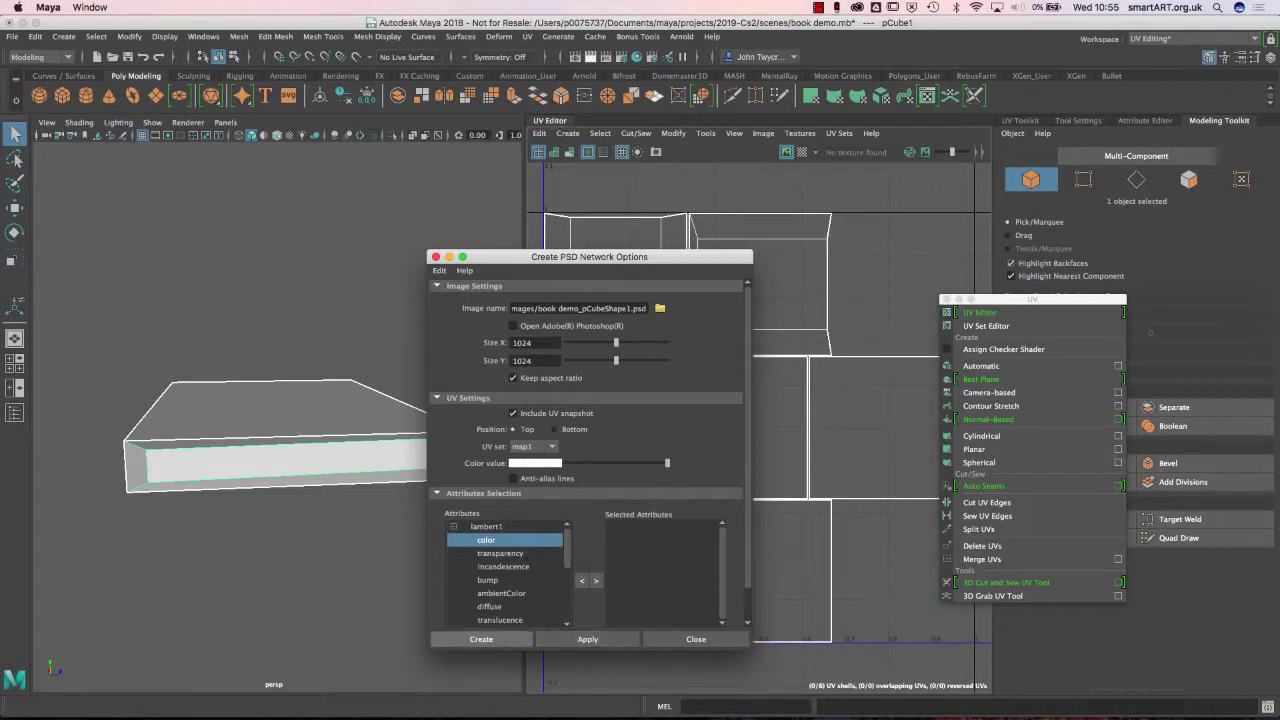
left_click(481, 639)
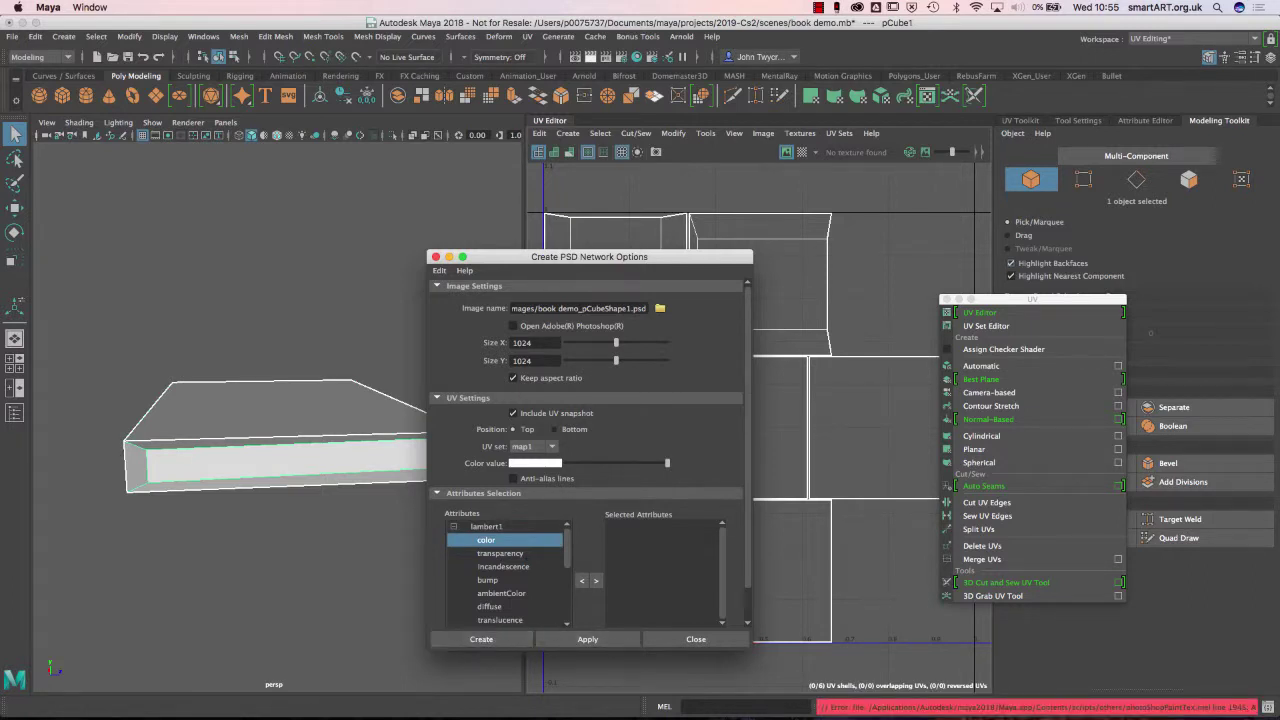
left_click(596, 581)
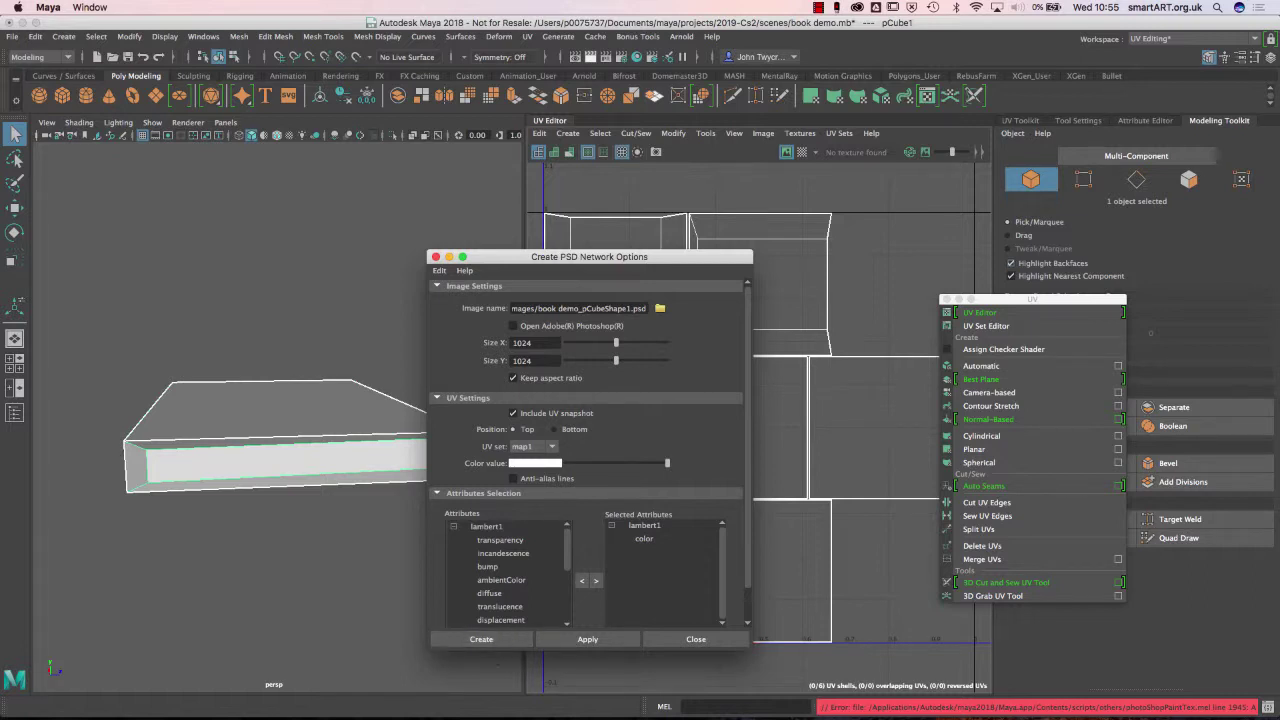
left_click(481, 639)
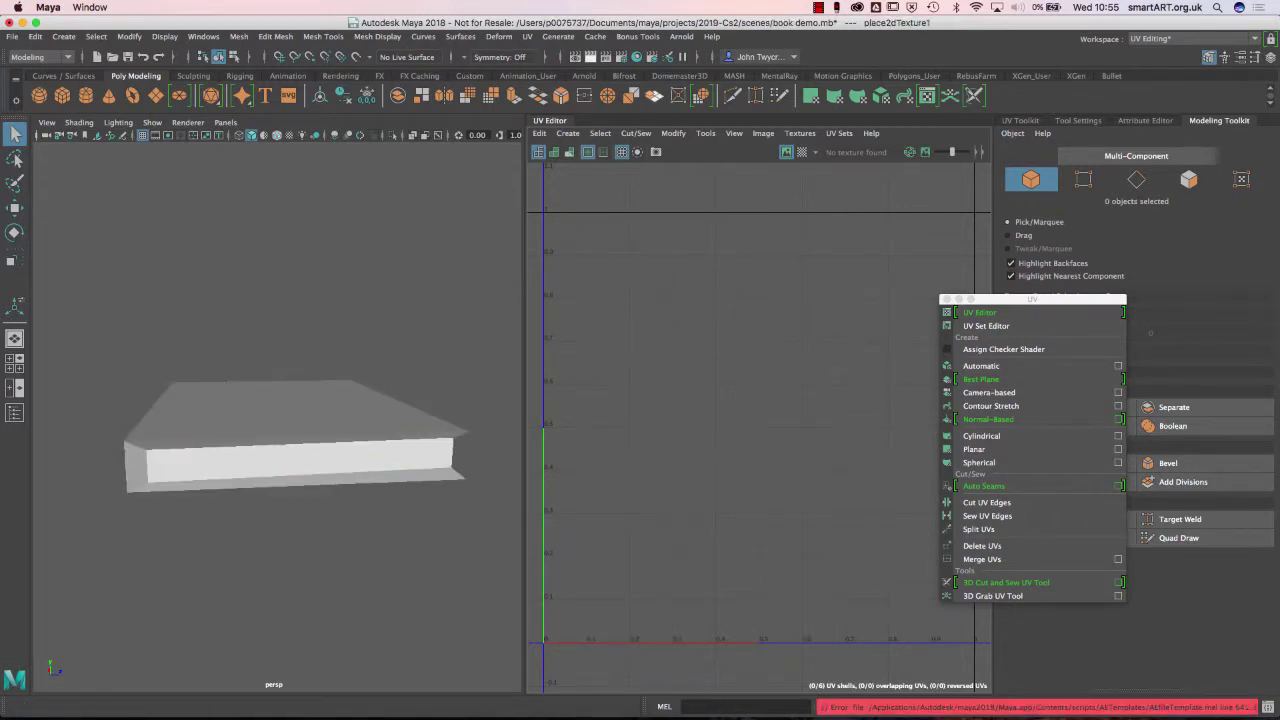
- Minimize Maya and the browser, switch to Finder and go up to the 2019-Cs2 project folder
left_click(21, 23)
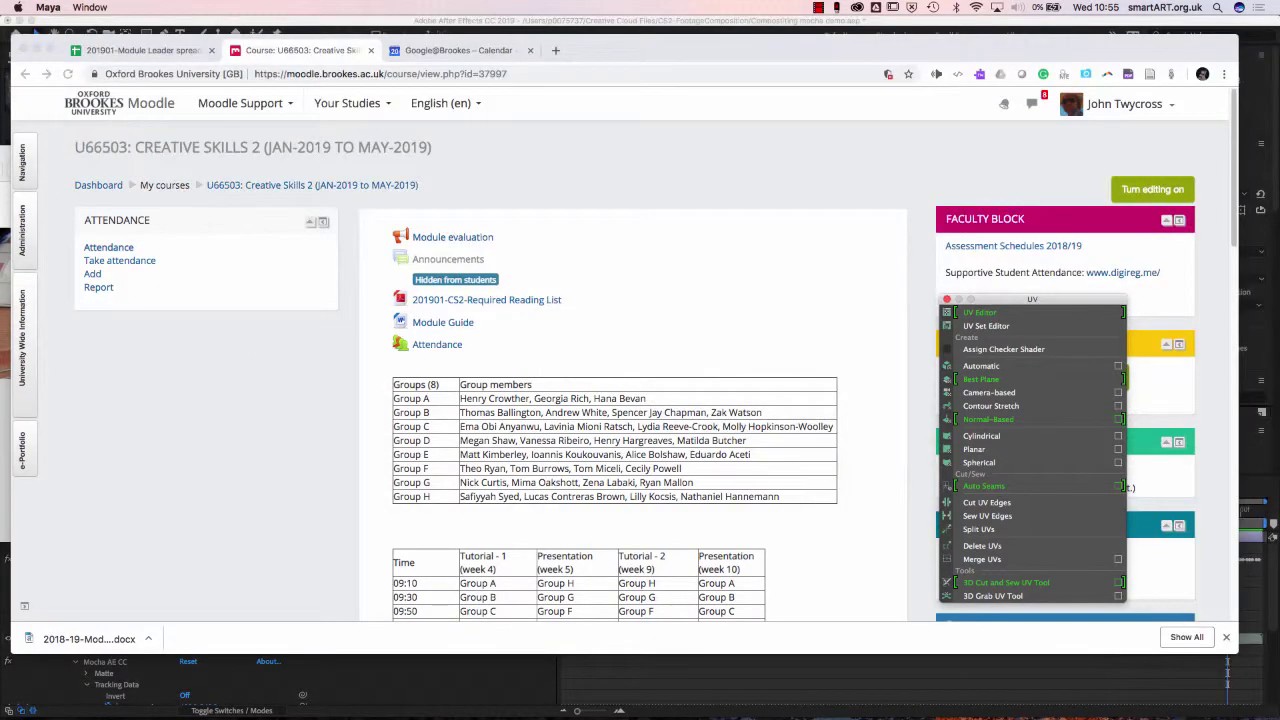
left_click(37, 48)
key("super+Tab")
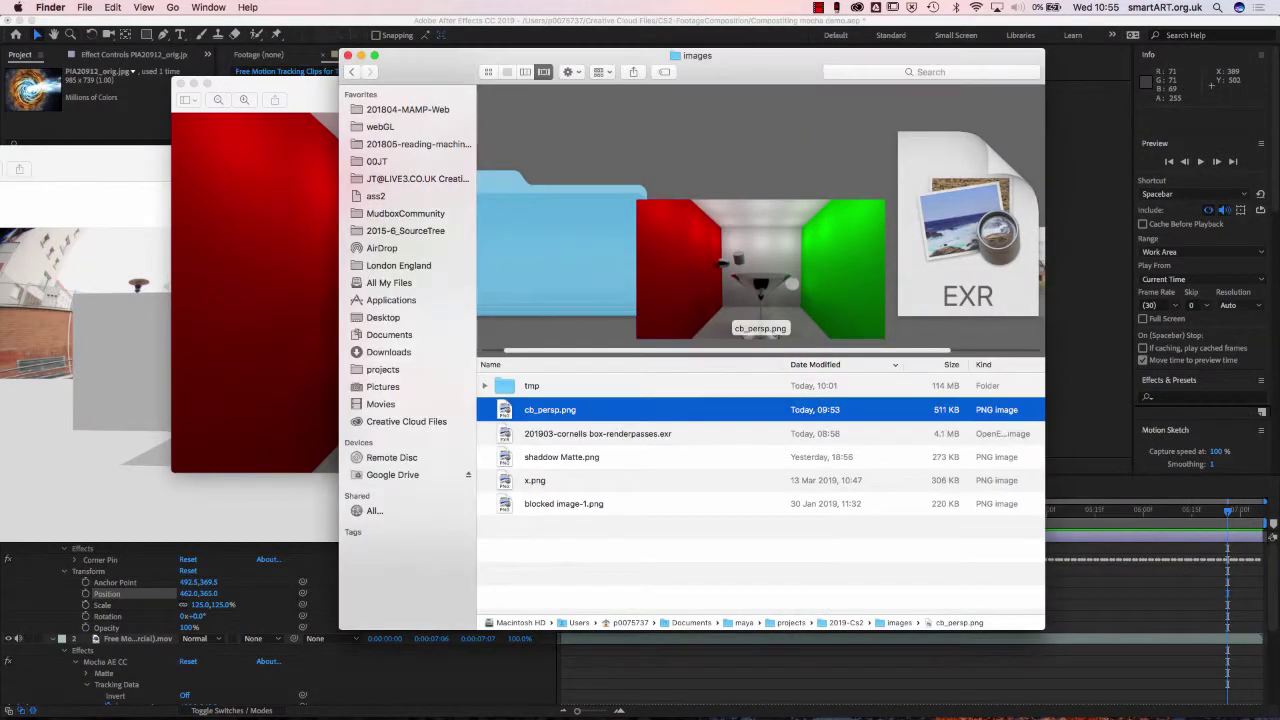
left_click(697, 55, "super")
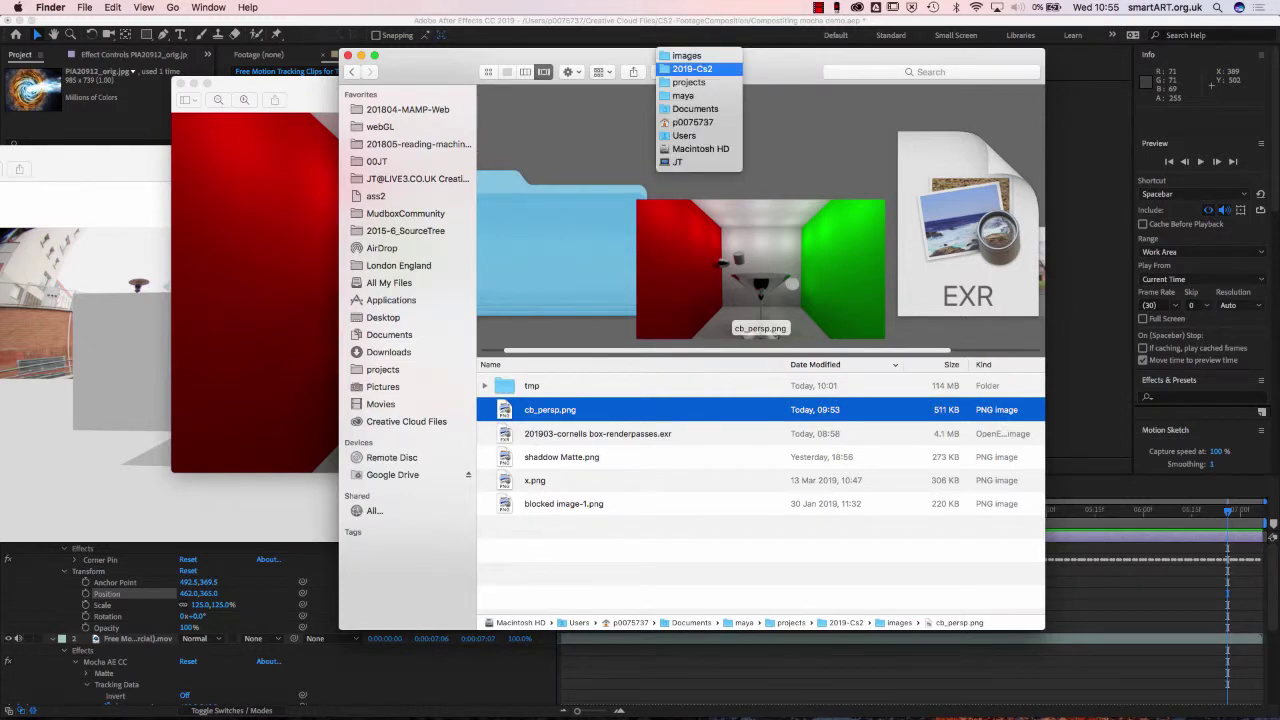
left_click(692, 69)
key("super+Up")
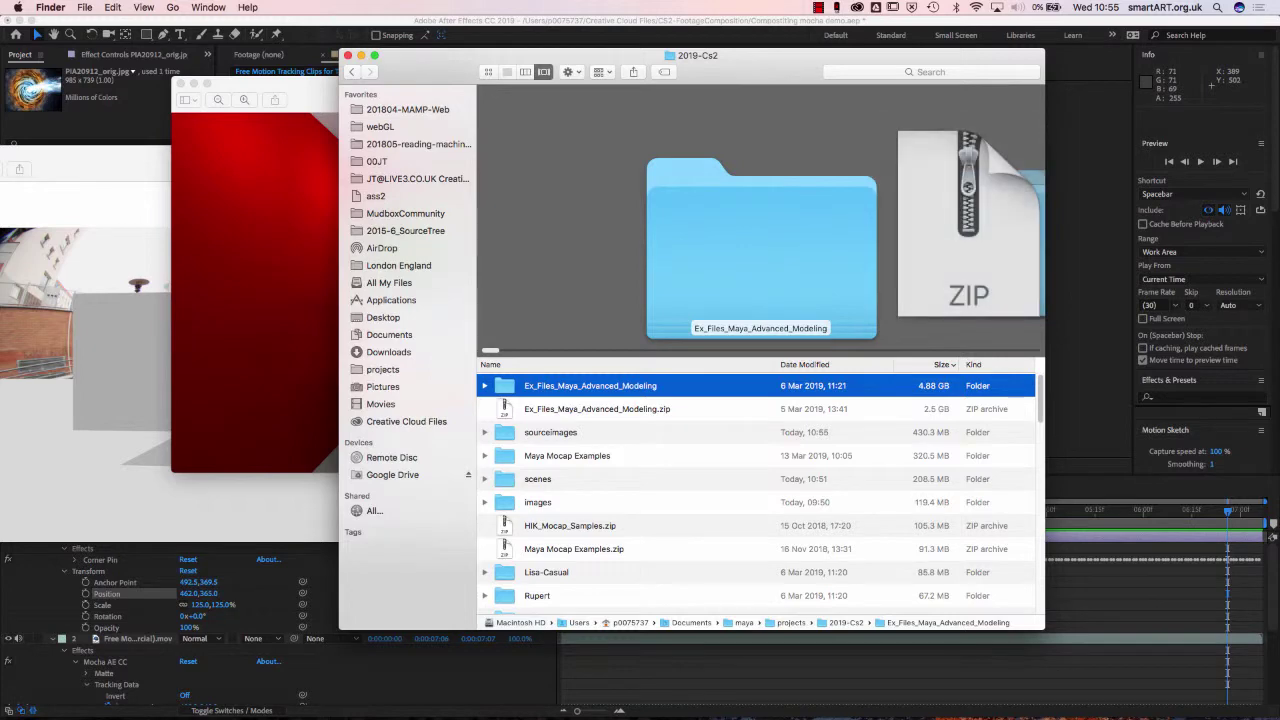
- Expand the sourceimages folder and look through its files for the book's PSD
scroll(756, 485, "down", 10)
scroll(756, 490, "down", 5)
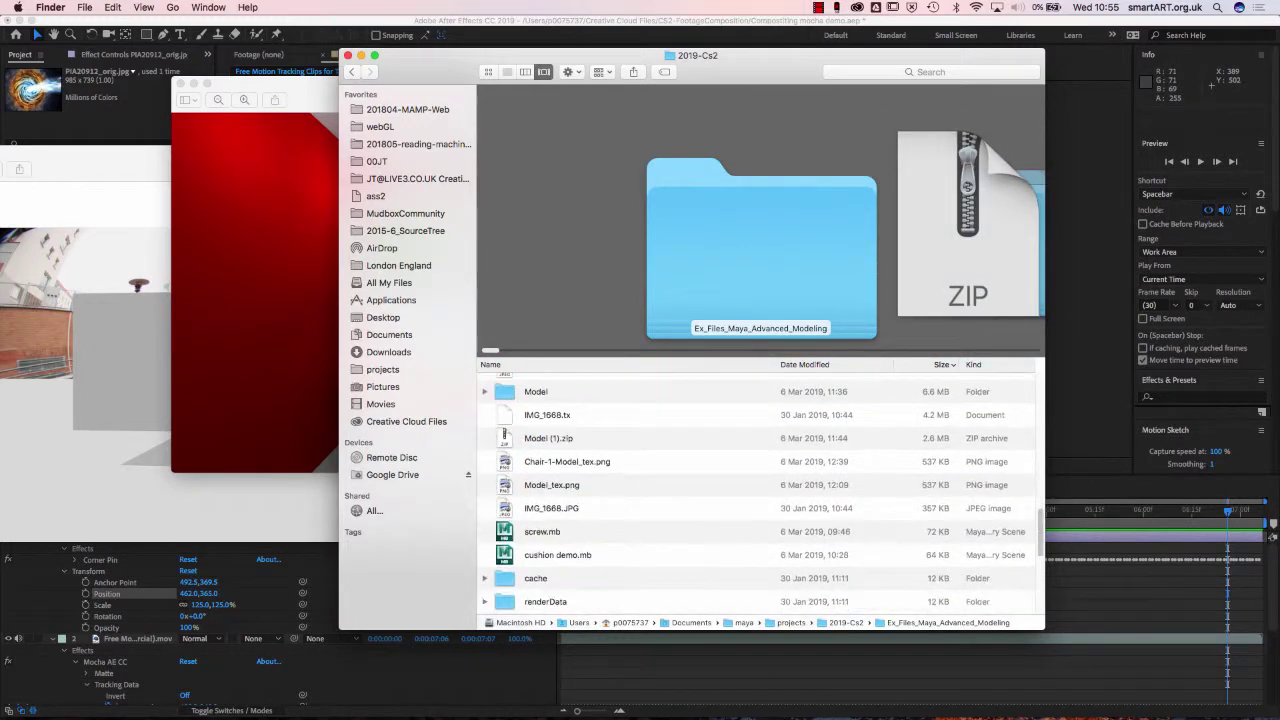
scroll(756, 494, "down", 10)
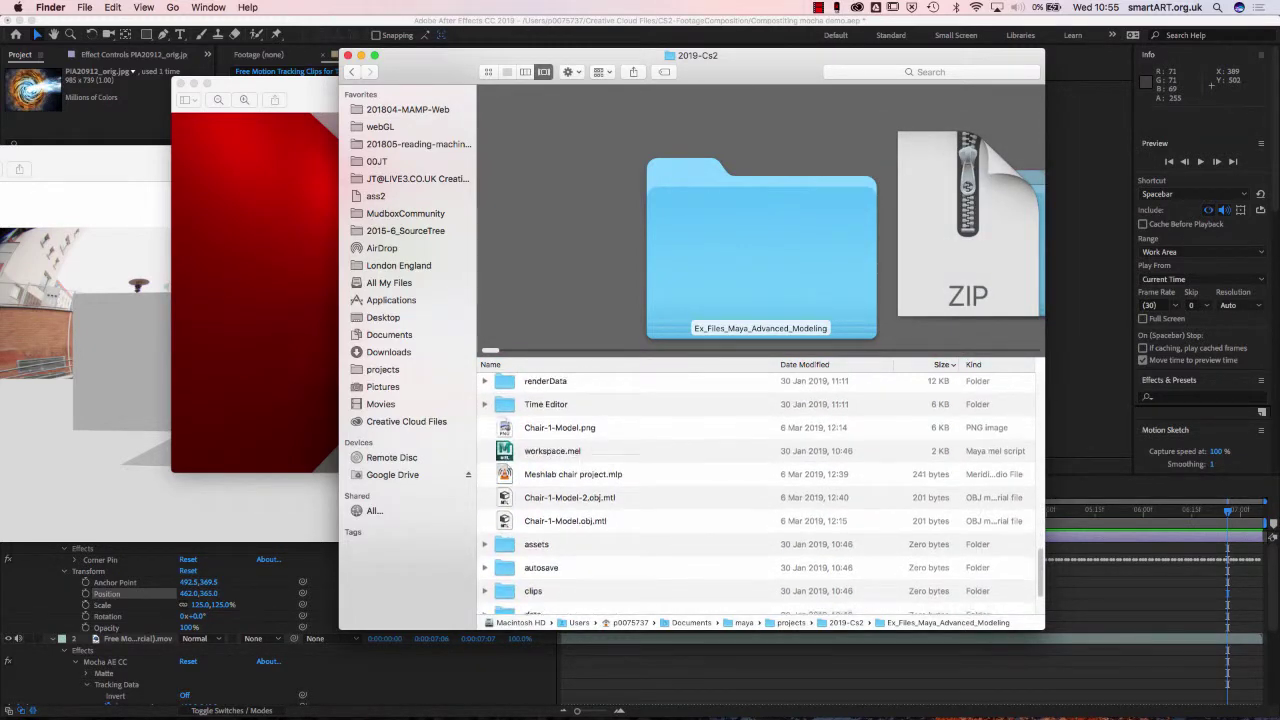
scroll(756, 494, "up", 15)
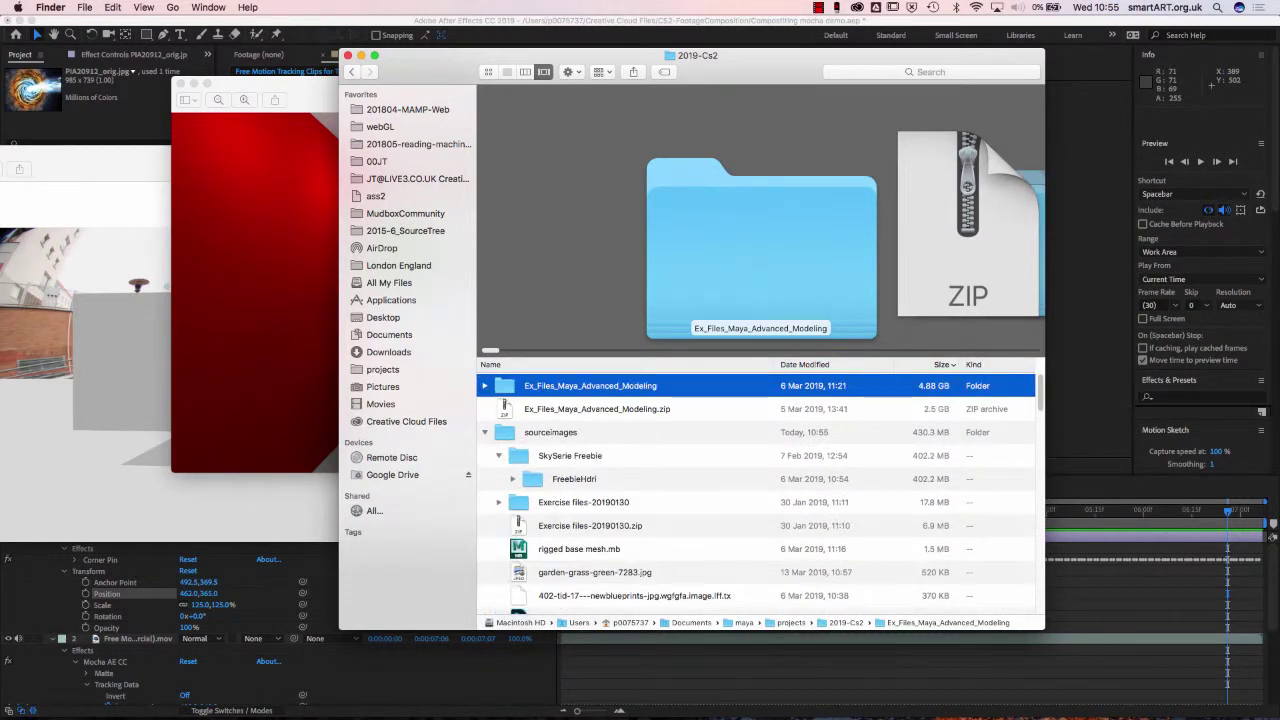
scroll(756, 494, "down", 3)
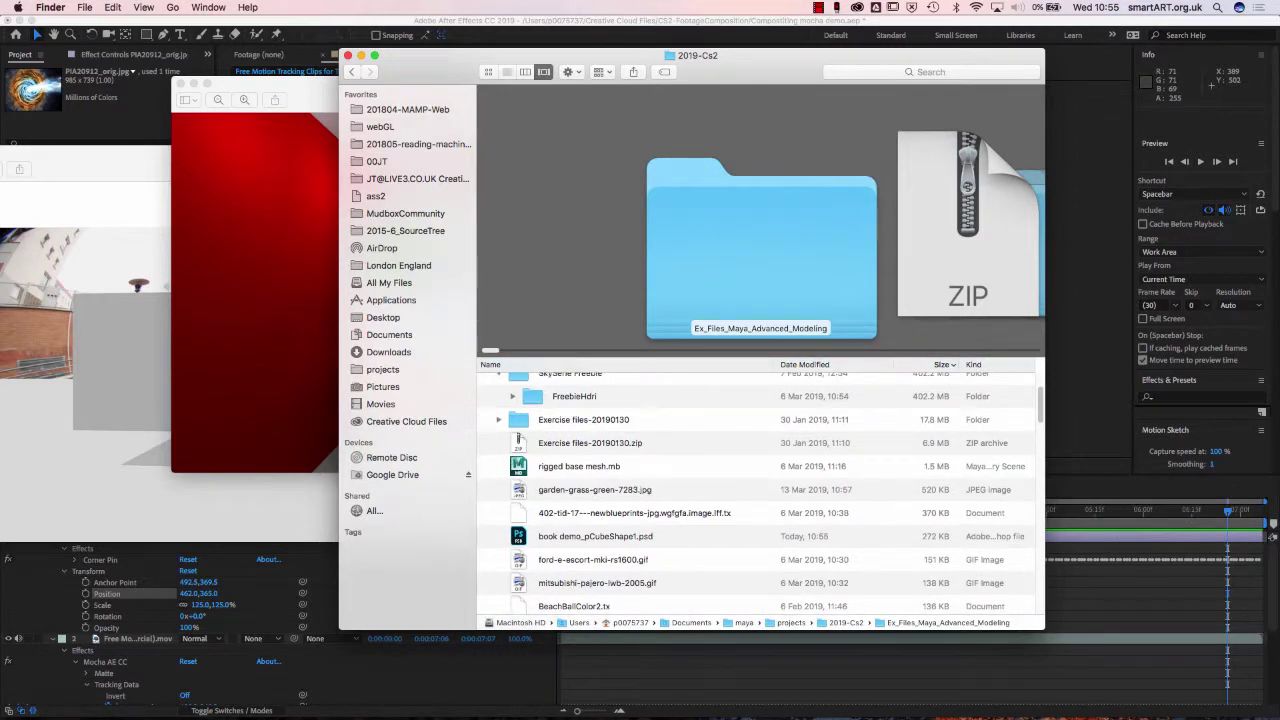
scroll(756, 494, "down", 5)
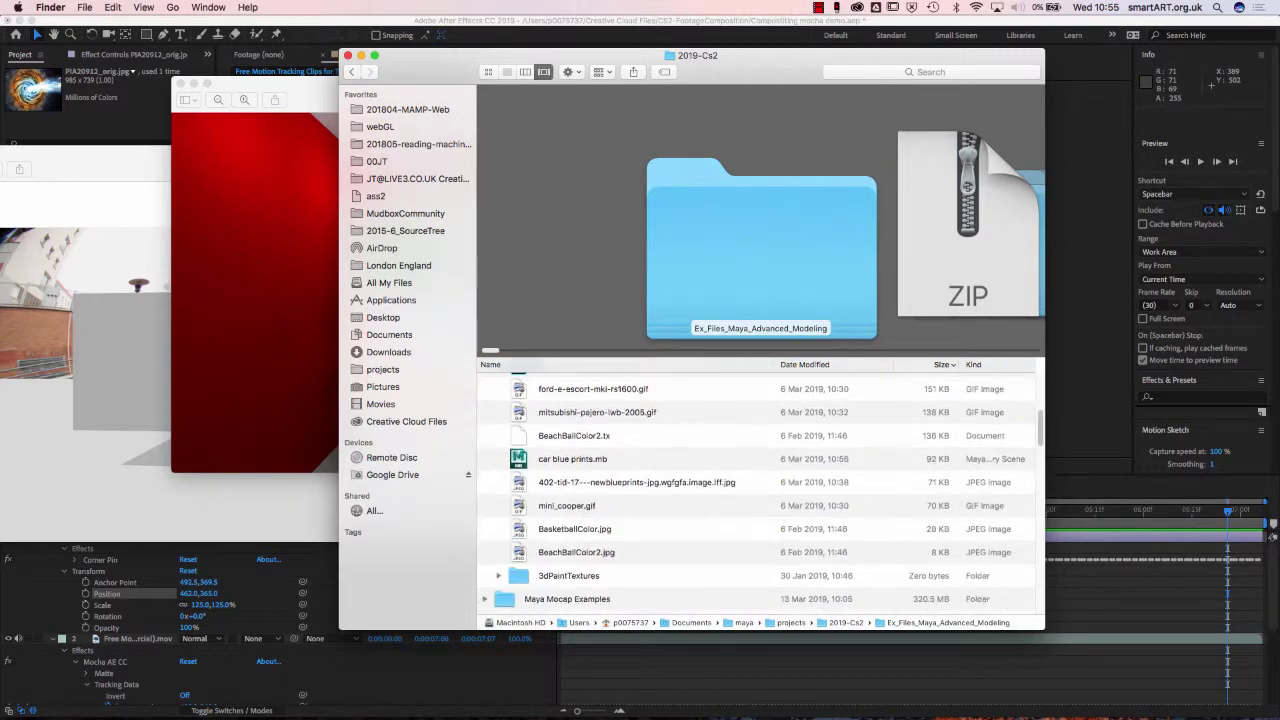
scroll(756, 494, "up", 8)
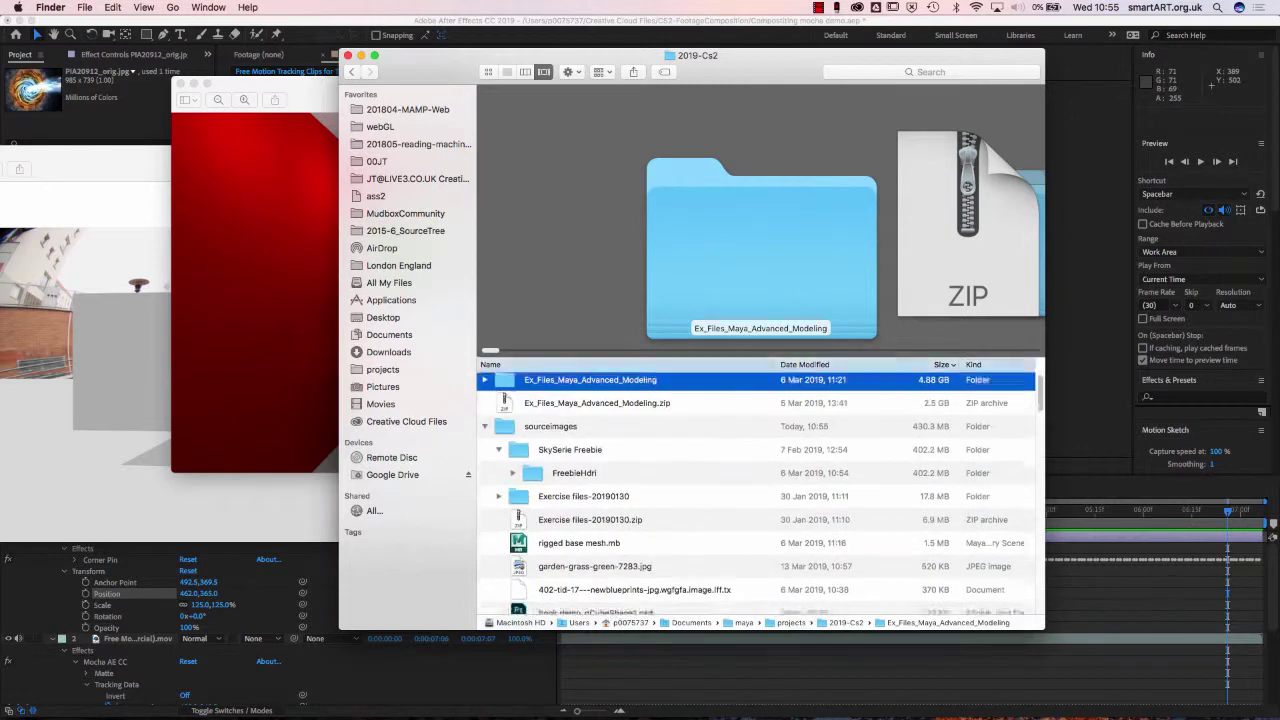
- Sort the project files by date modified and open book demo_pCubeShape1.psd in Photoshop
scroll(756, 494, "down", 3)
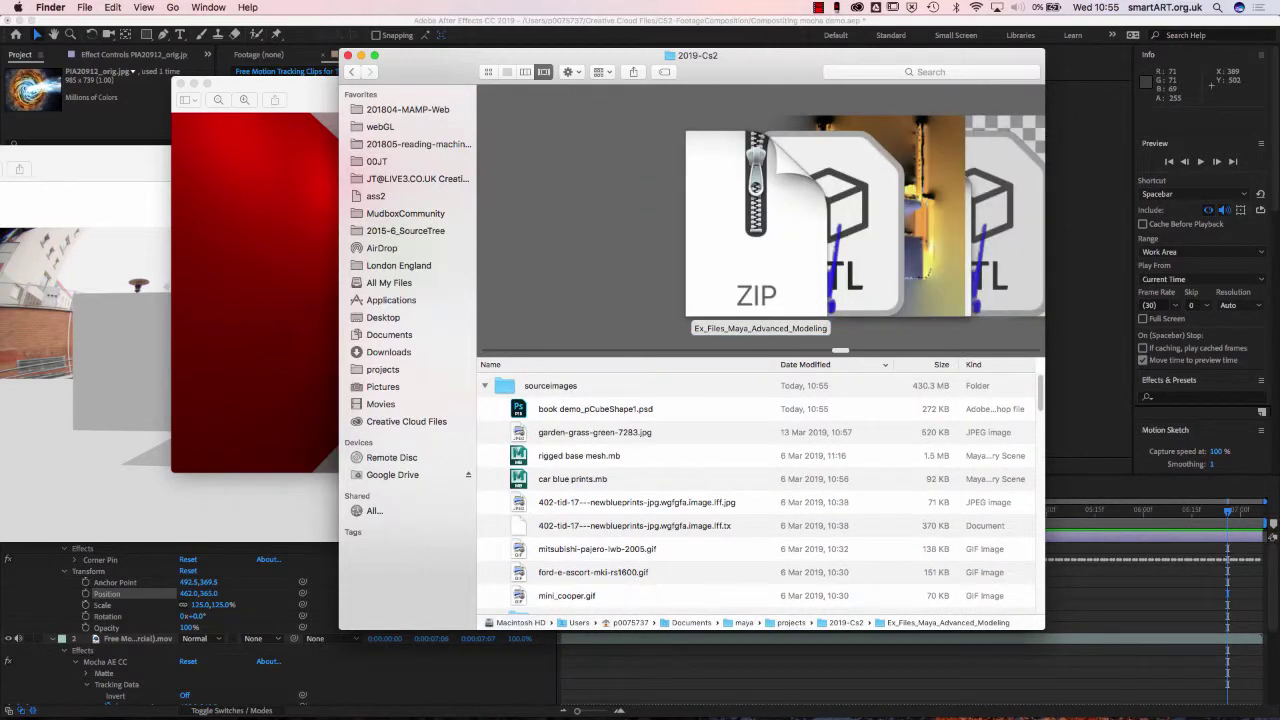
scroll(756, 494, "up", 5)
scroll(756, 494, "down", 5)
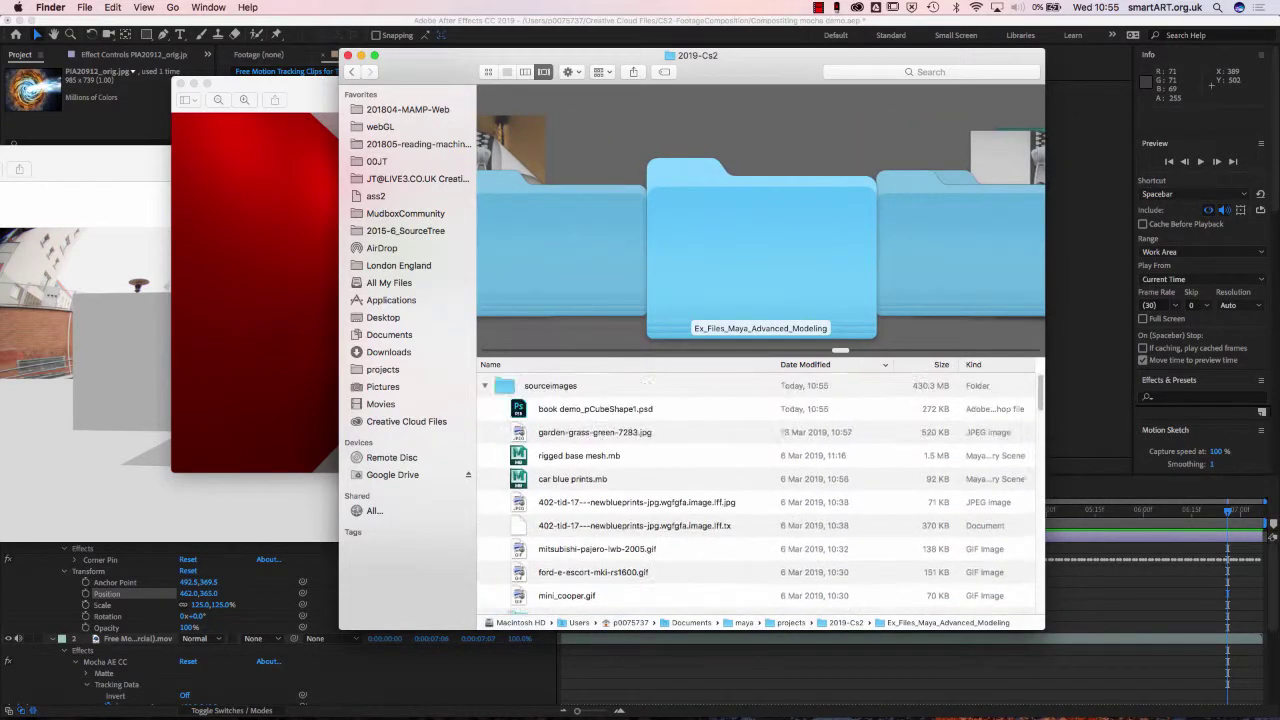
left_click(595, 409)
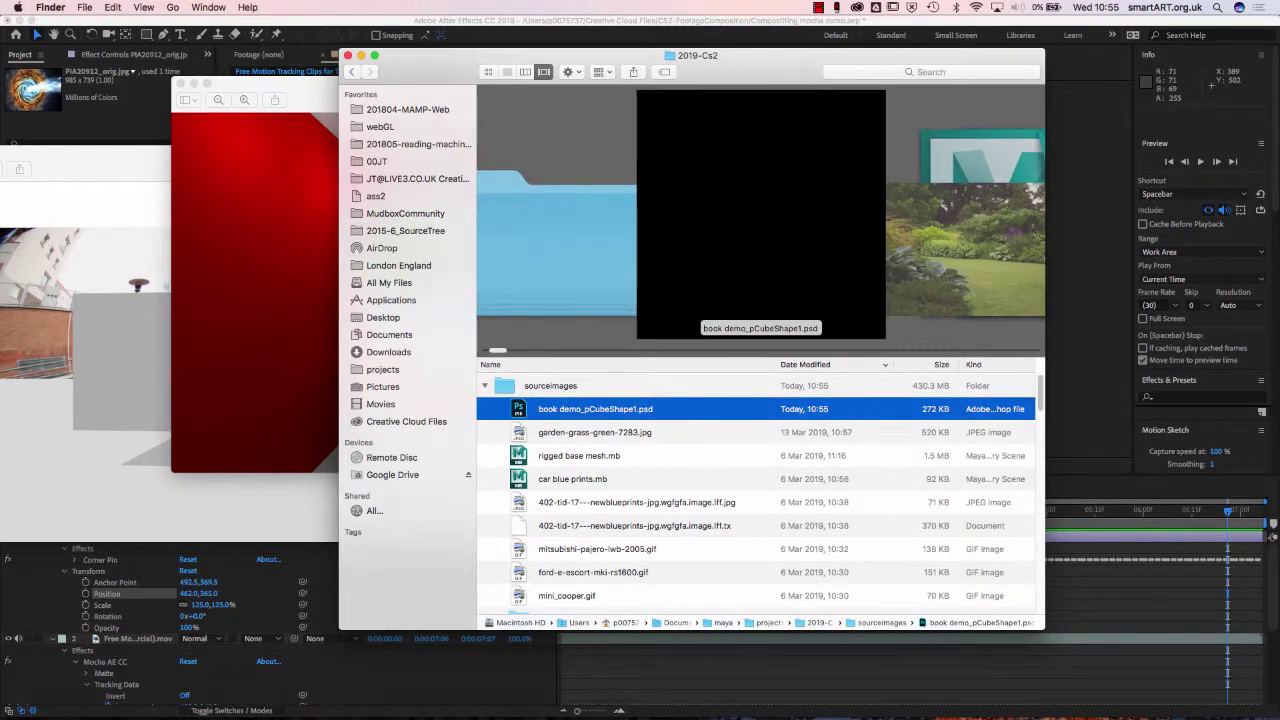
key("super+o")
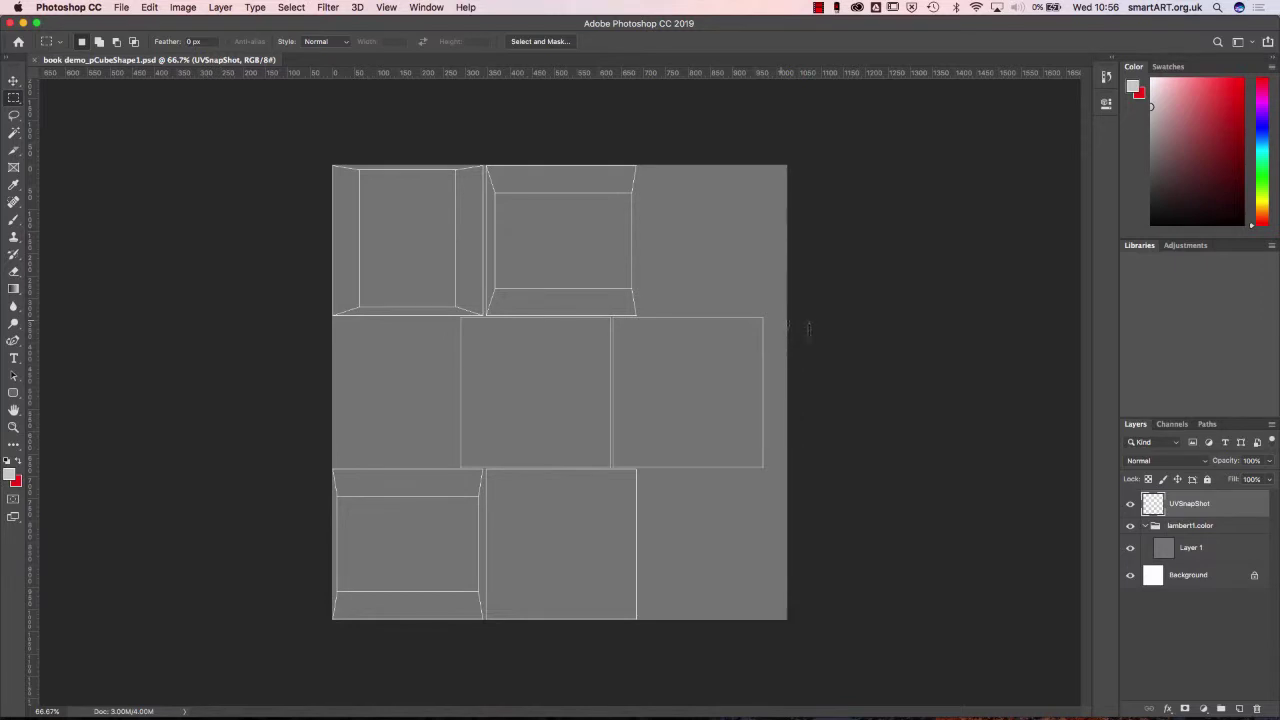
left_click(1201, 559)
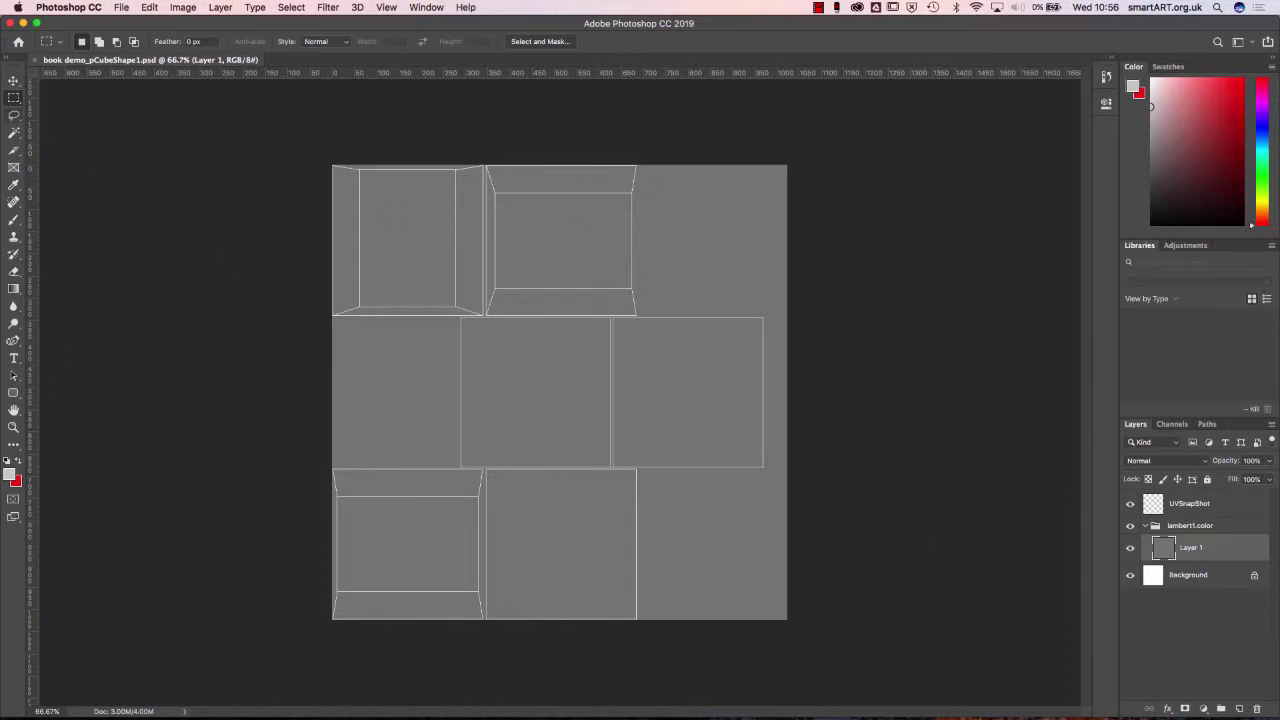
left_click(13, 132)
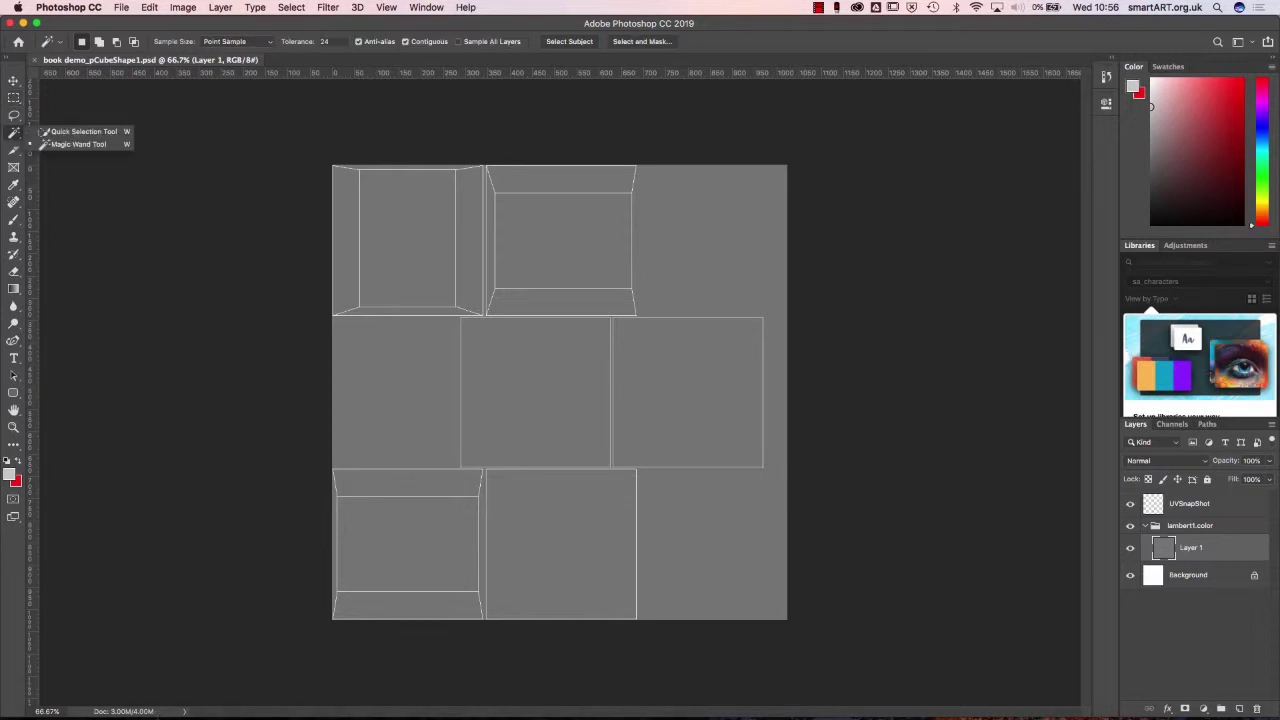
left_click(84, 131)
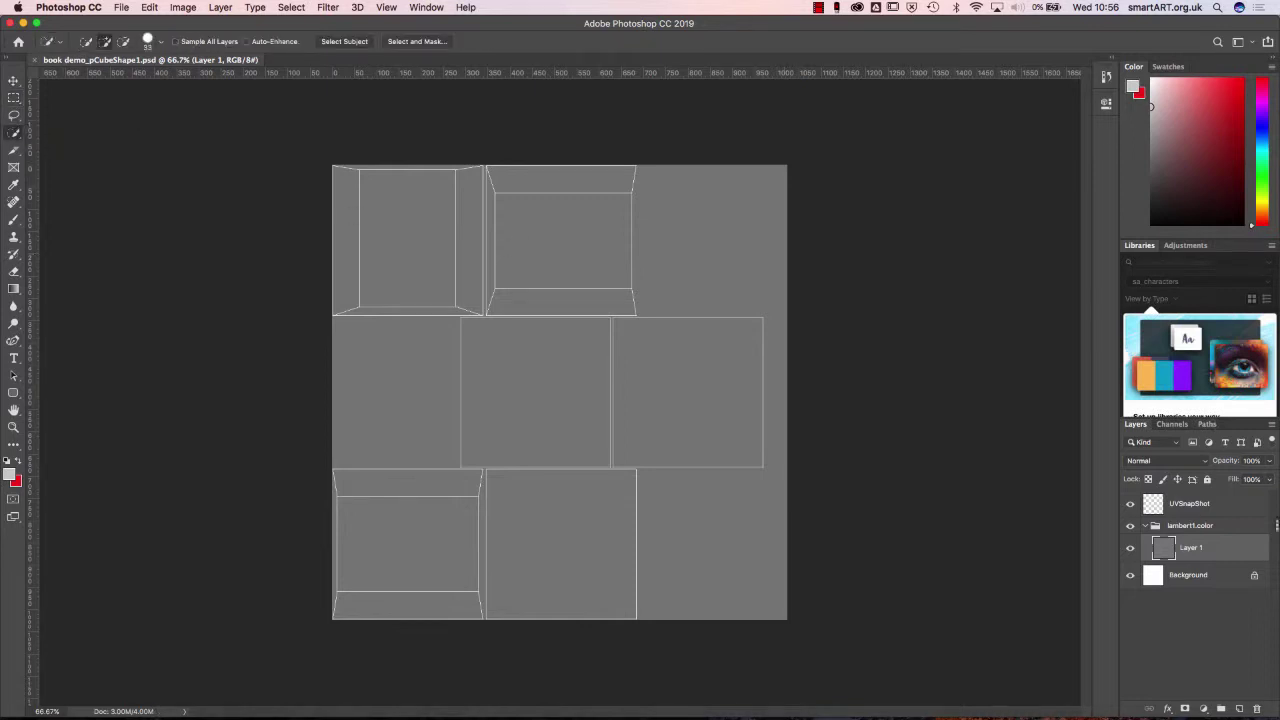
- Select the three inner page rectangles together on the UVSnapShot layer with the Magic Wand
left_click(1200, 510)
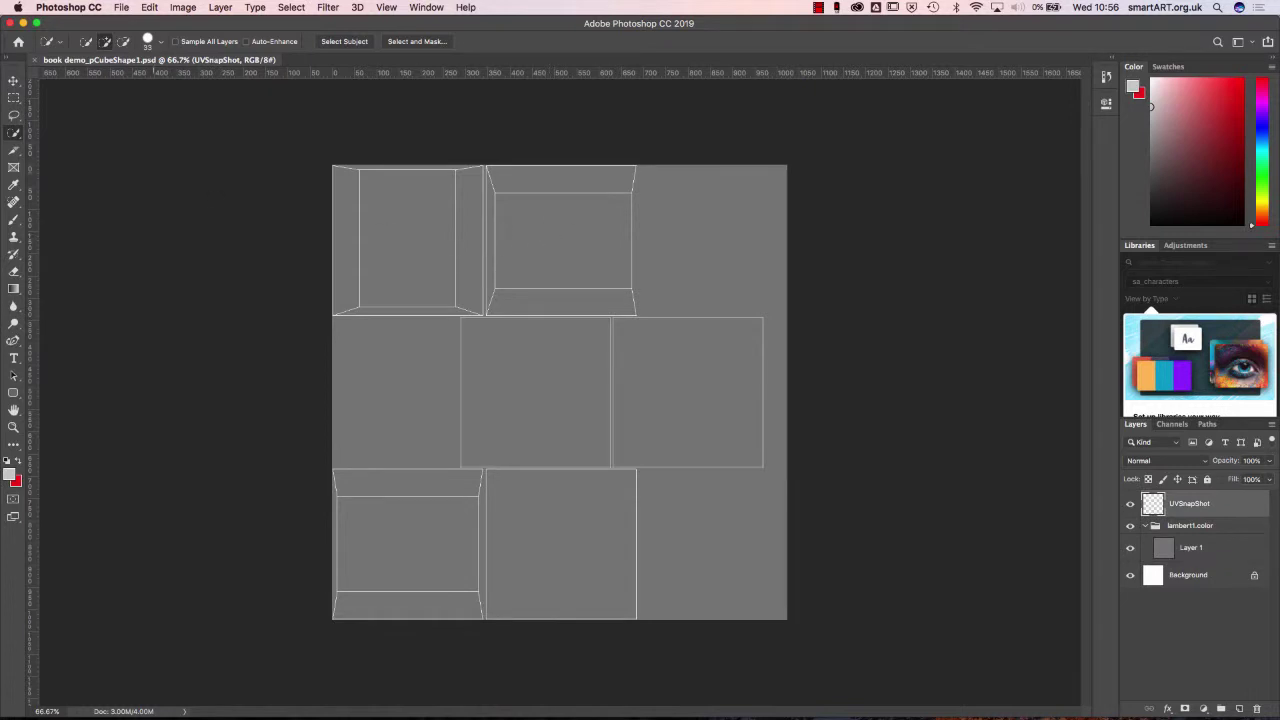
right_click(14, 132)
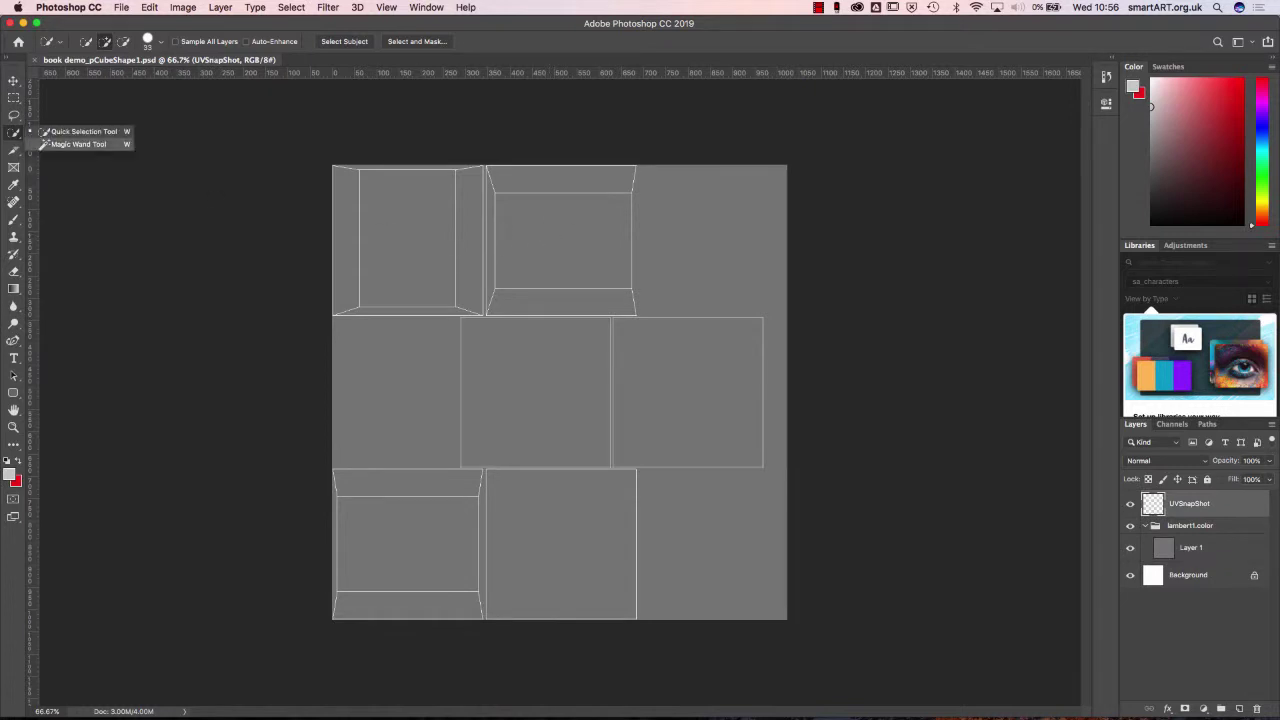
left_click(84, 145)
left_click(536, 240)
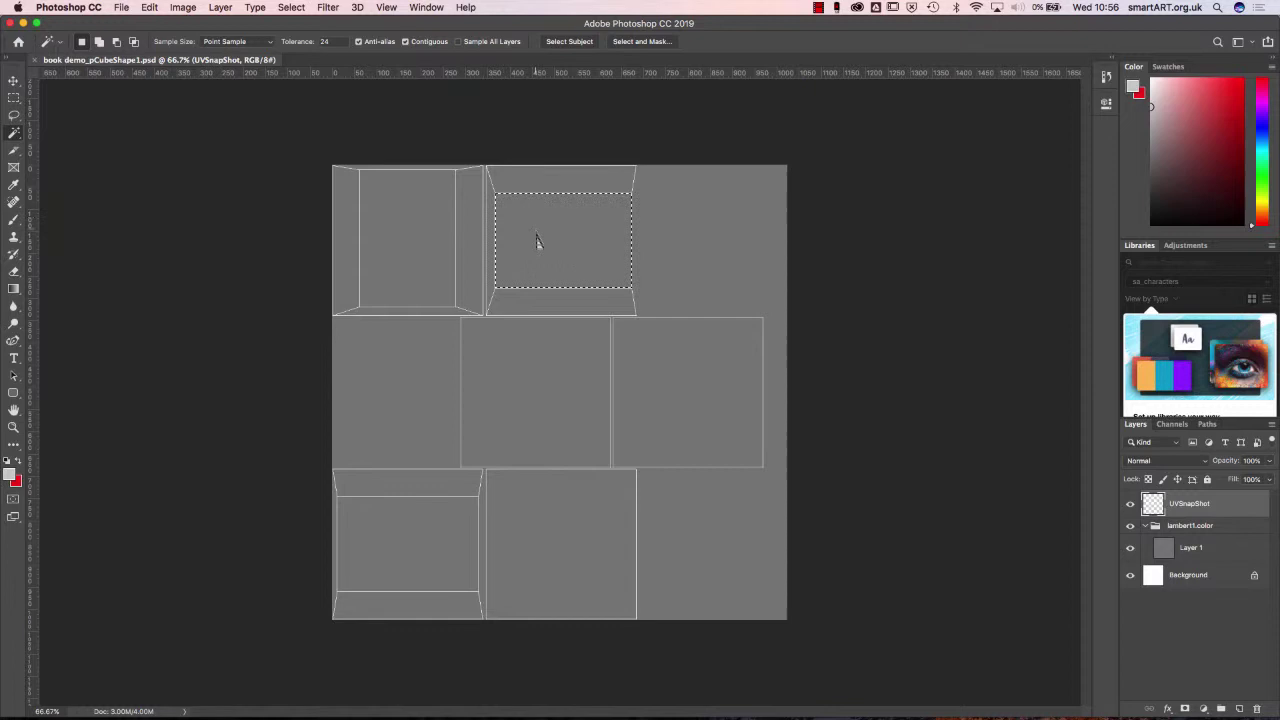
left_click(445, 540, "shift")
left_click(405, 256, "shift")
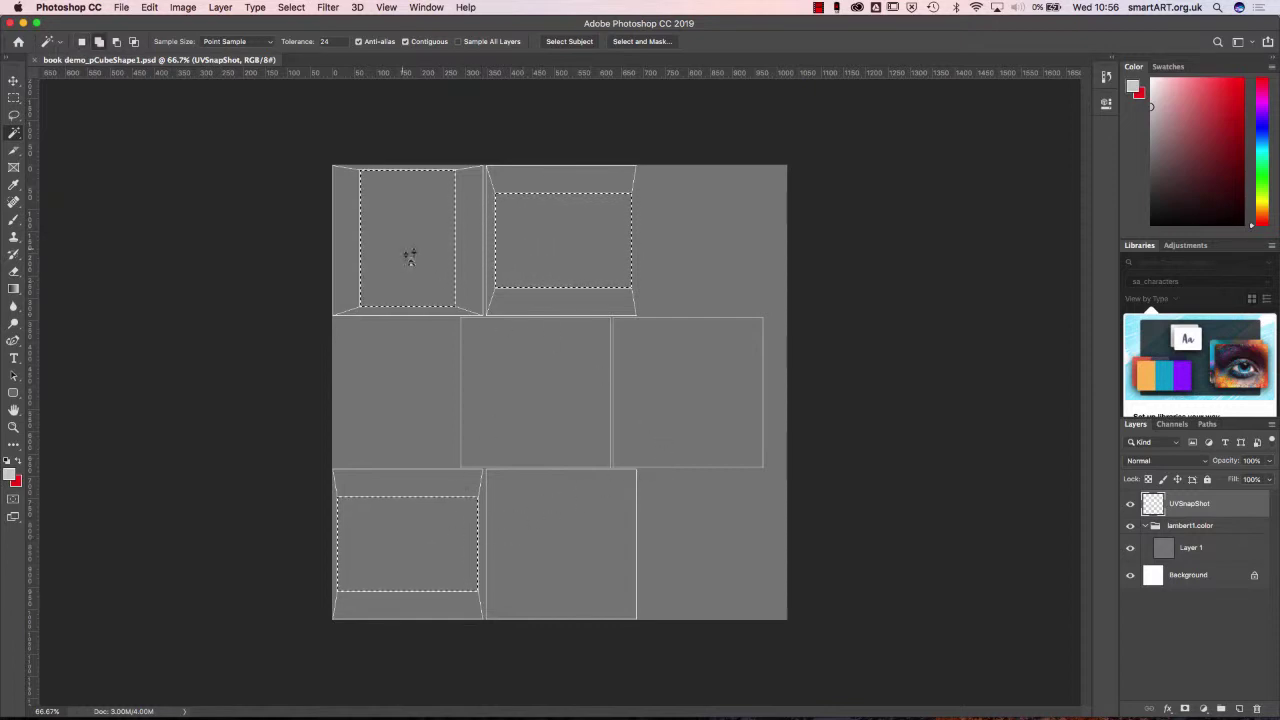
- Add a new layer named "paper" directly above Layer 1 in the lambert1.color group
left_click(1192, 555)
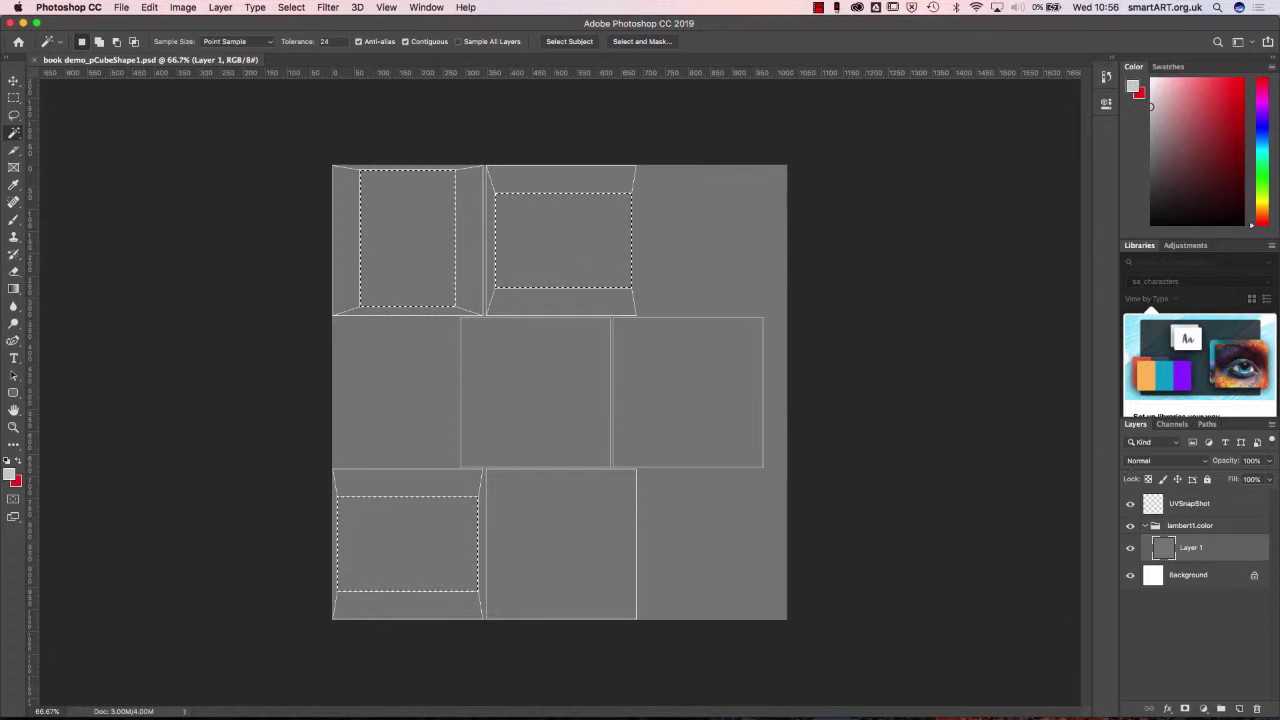
left_click(1271, 424)
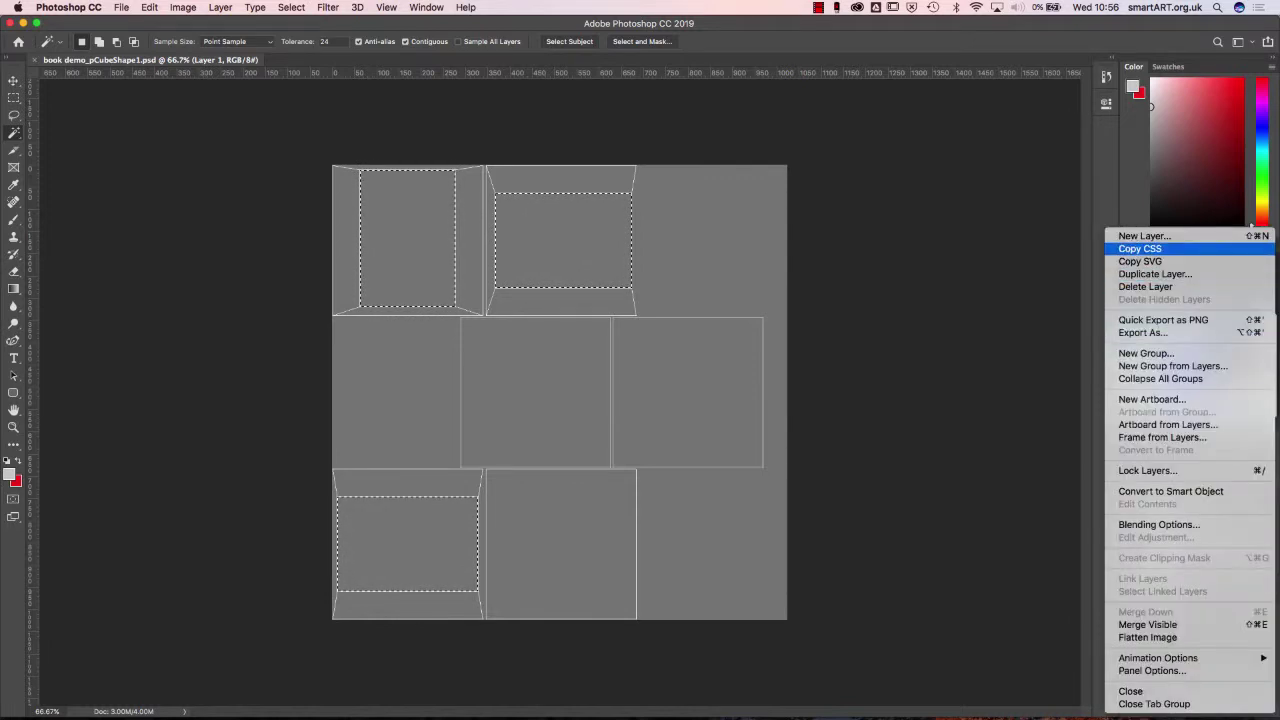
left_click(1150, 236)
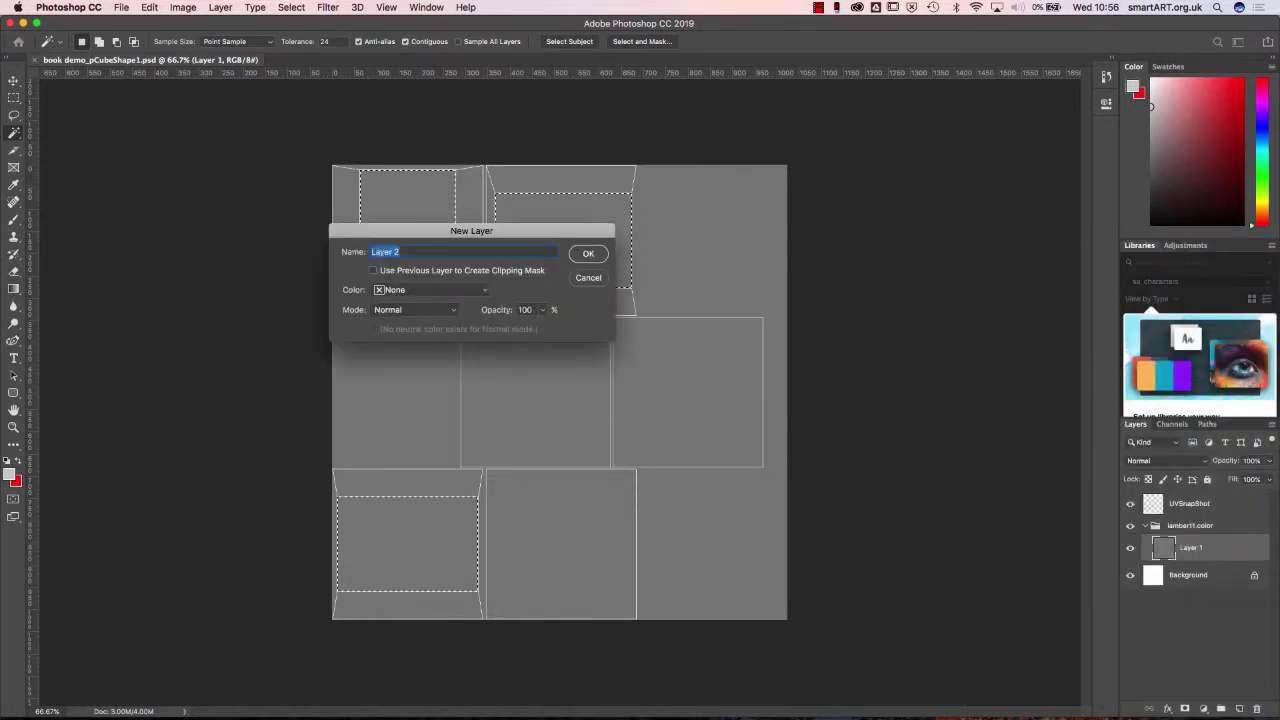
type("paper")
key("Return")
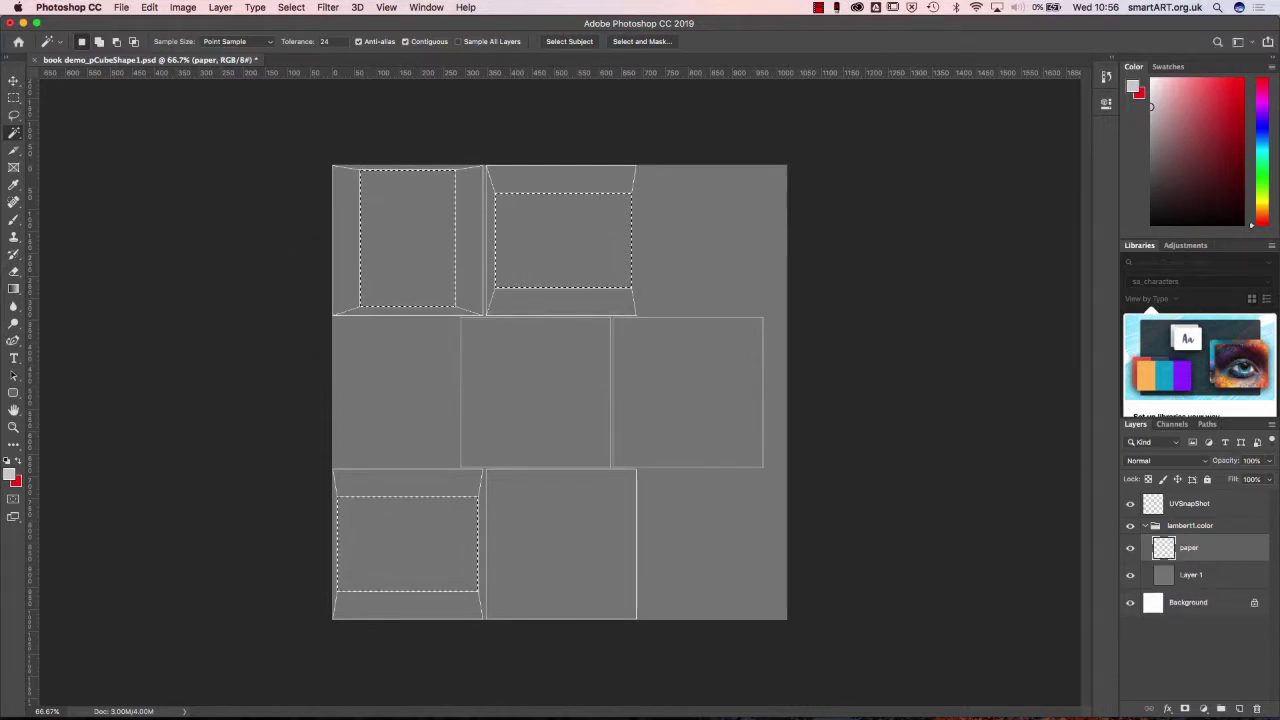
- Fill the three selected page rectangles with white at 100% opacity on the paper layer and save the PSD
left_click(149, 7)
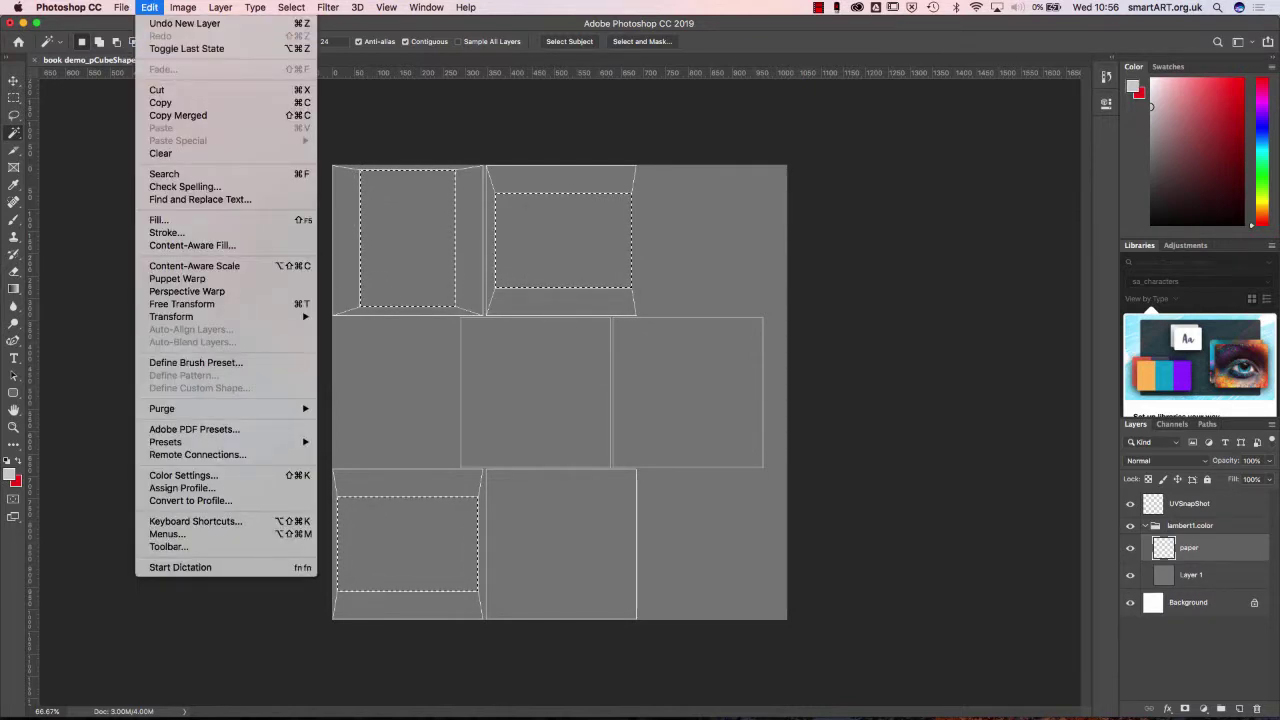
left_click(189, 220)
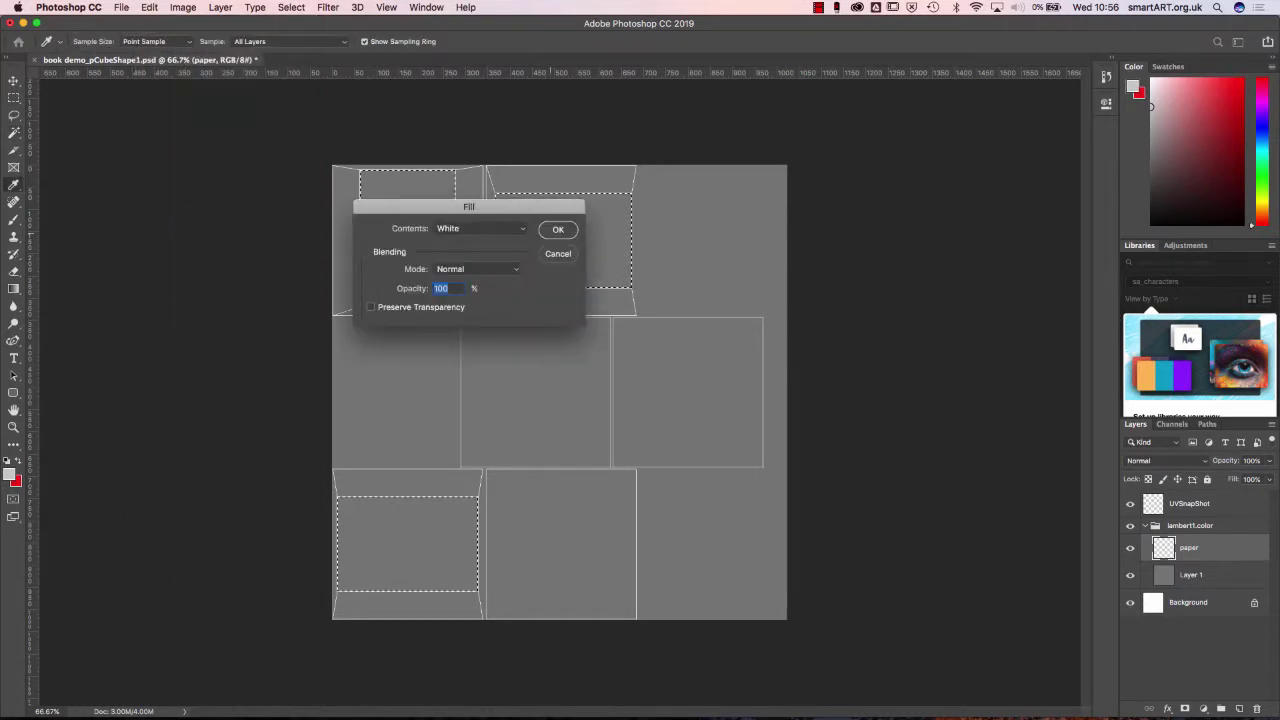
key("Return")
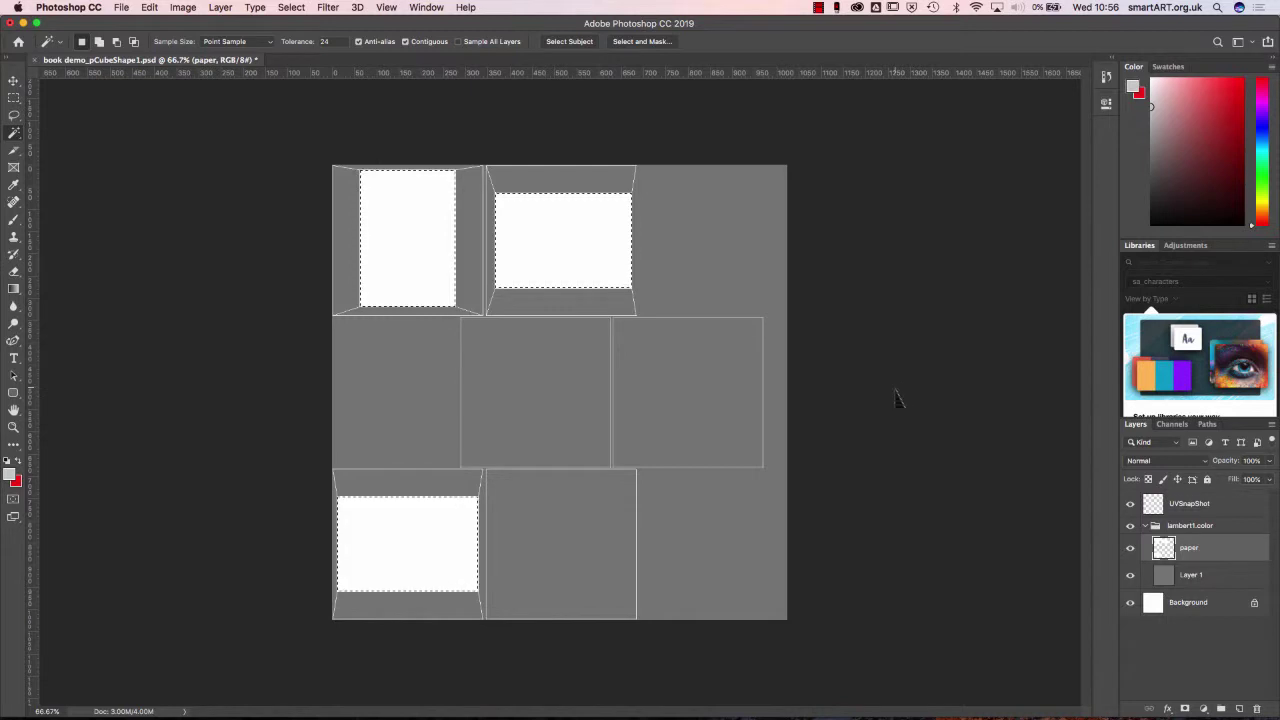
key("ctrl+s")
- Switch to Maya and select the first middle-row UV face to identify which side of the book it covers
key("super+Tab")
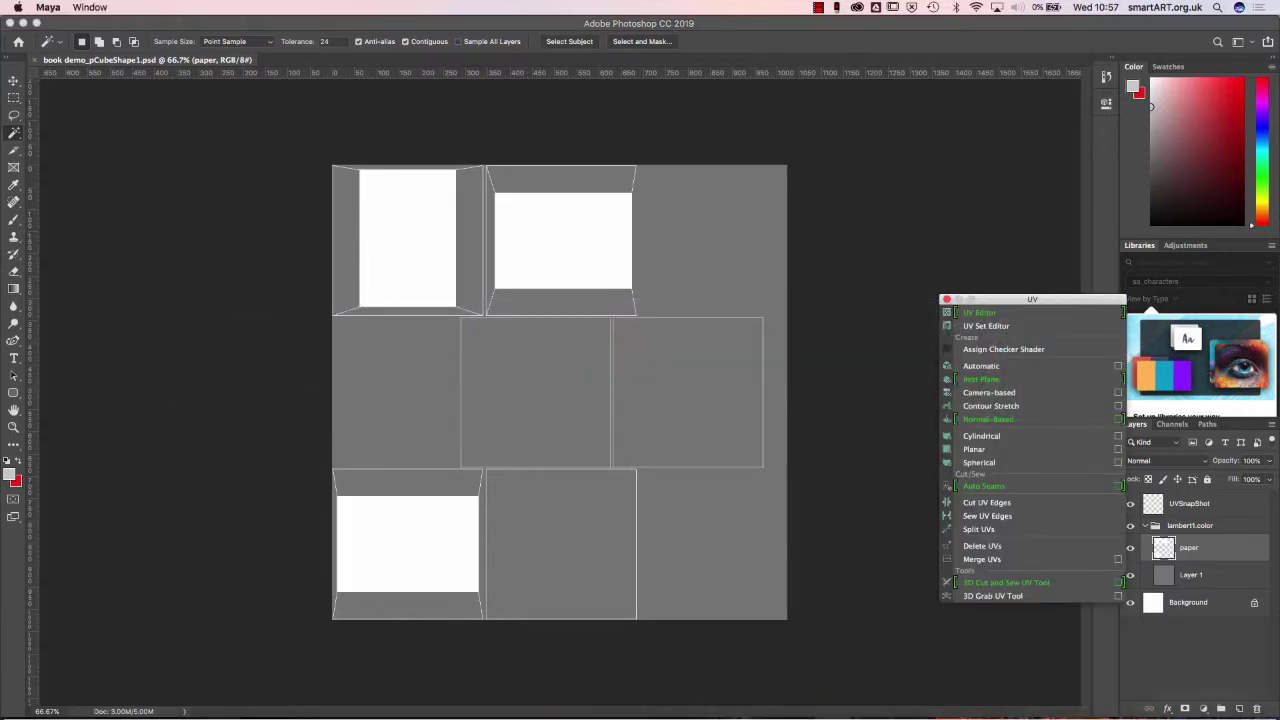
left_click(1105, 688)
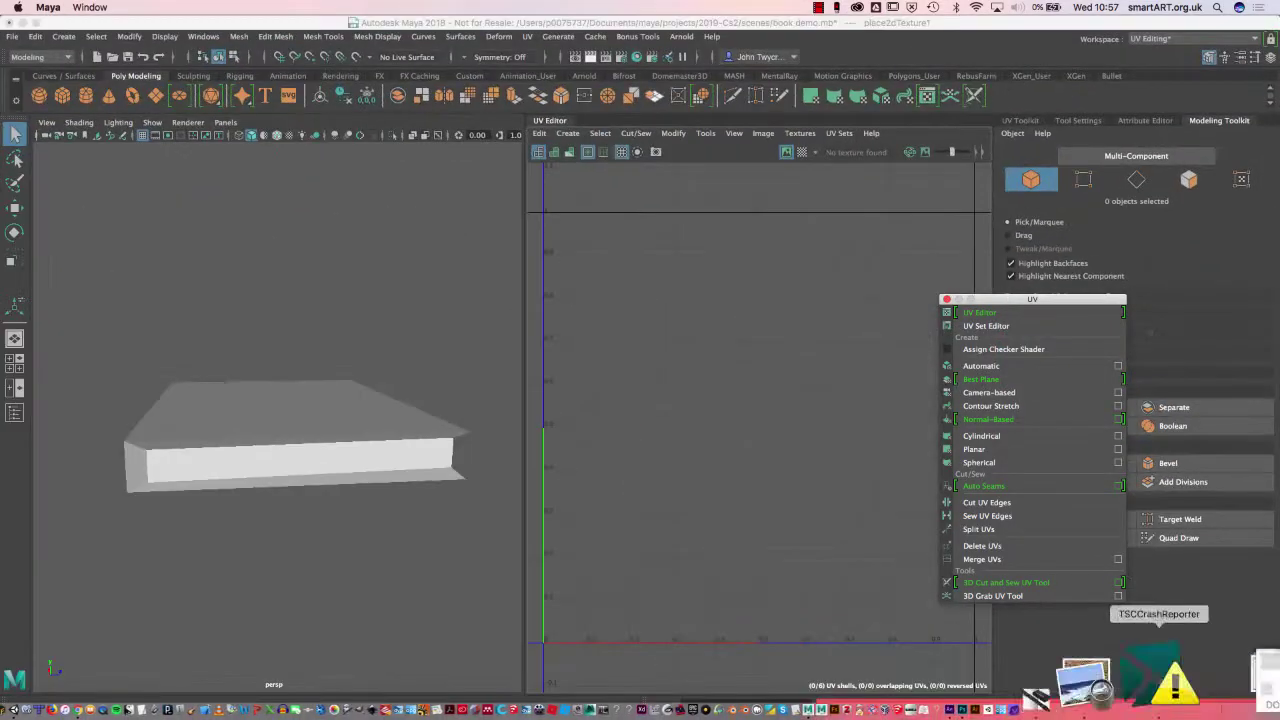
left_click(214, 408)
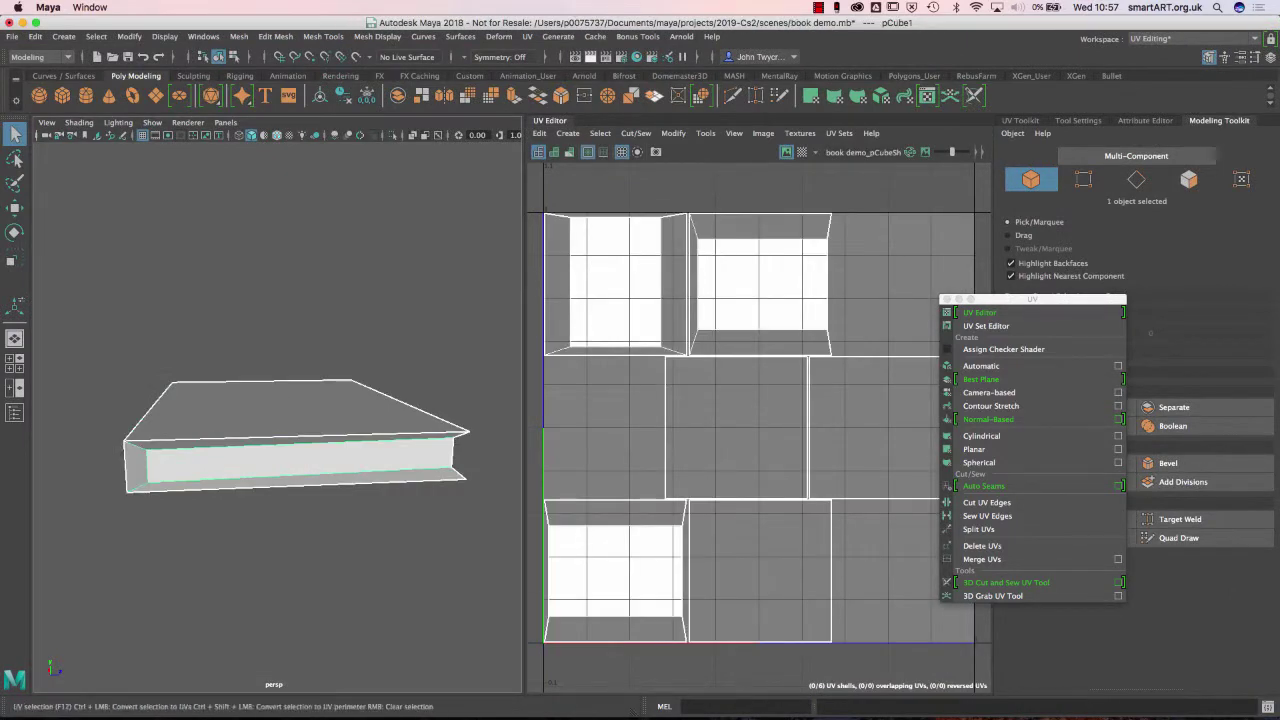
left_click(1188, 179)
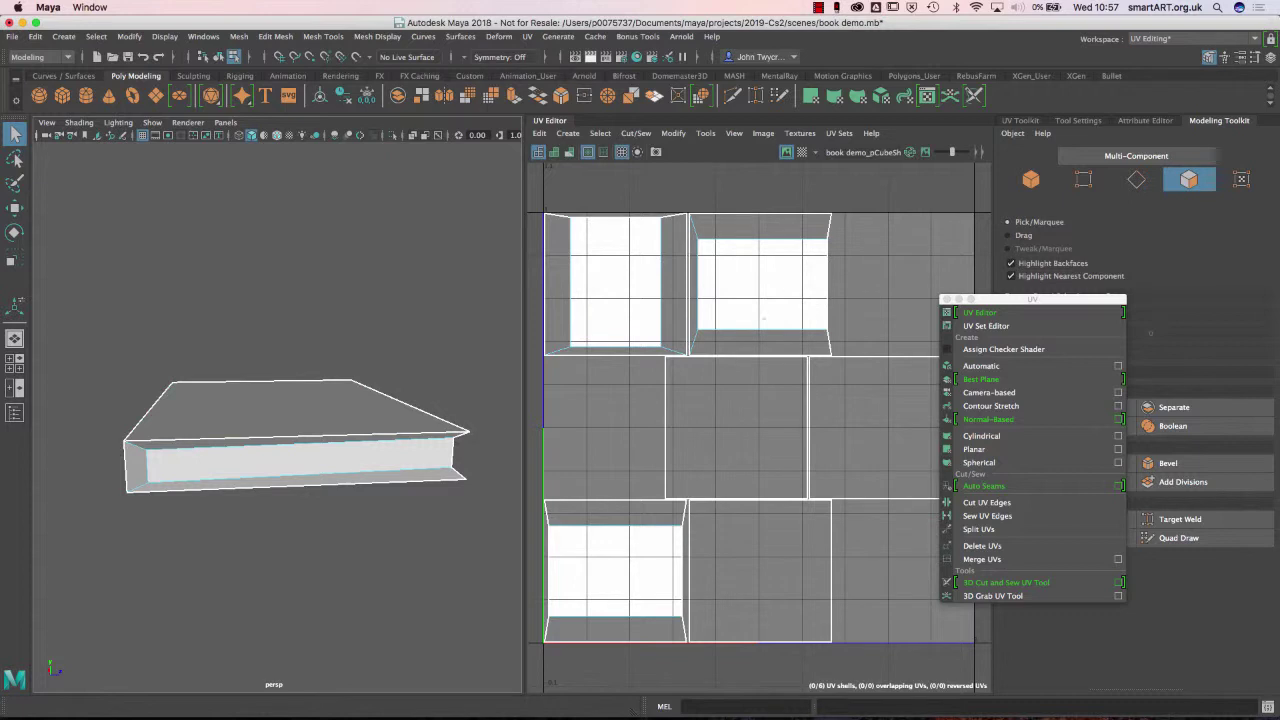
left_click(752, 429)
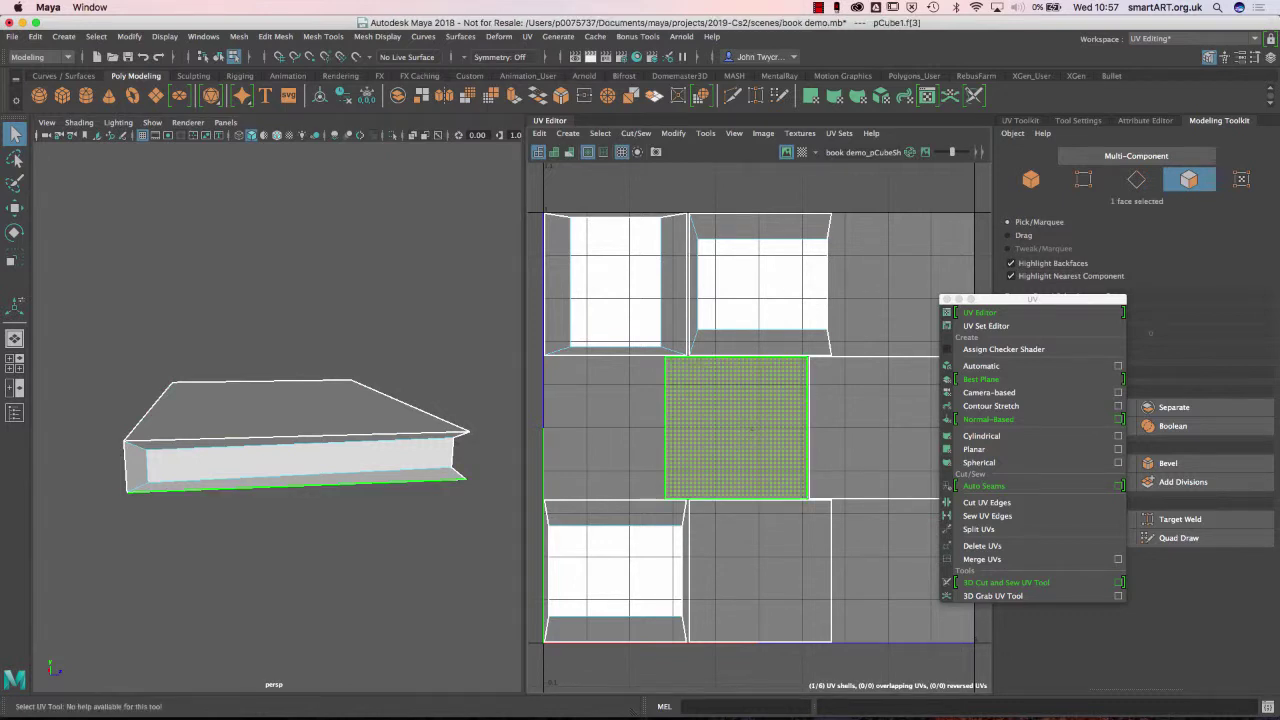
left_click_drag(405, 561, 394, 437, "alt")
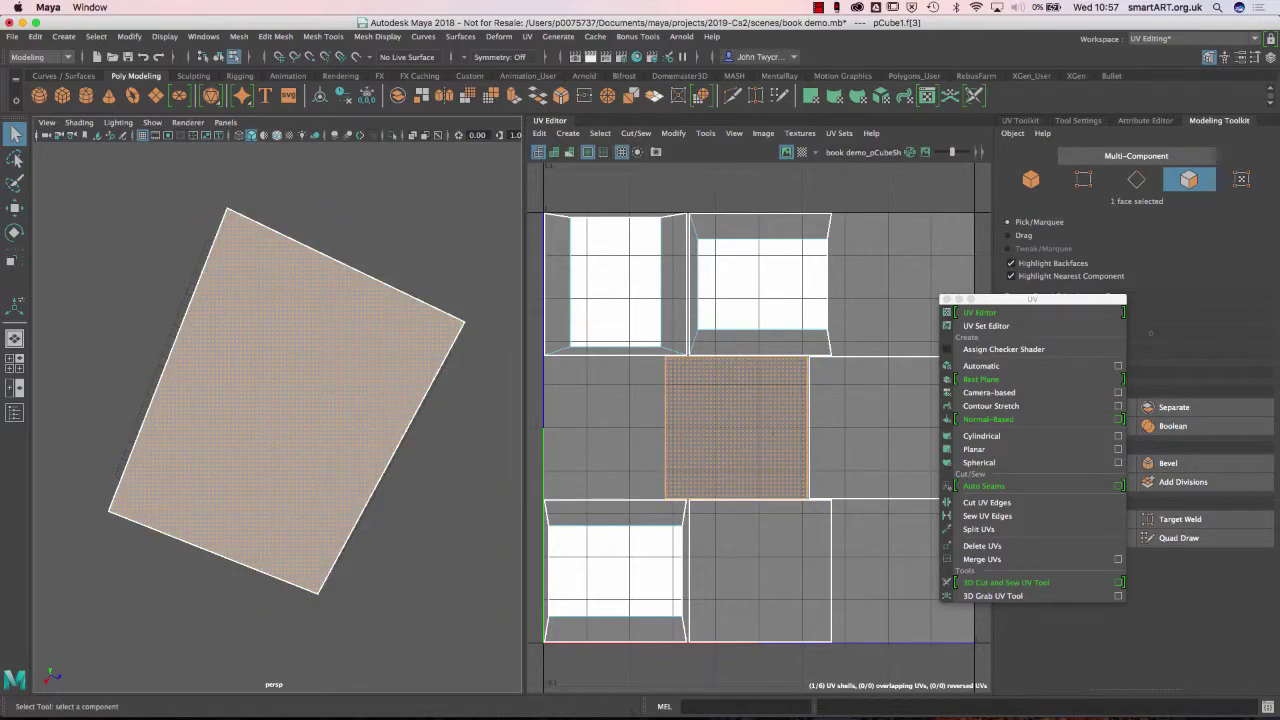
- Switch to Photoshop and add the text "Book" inside the first of the two middle-row cover rectangles
key("super+Tab")
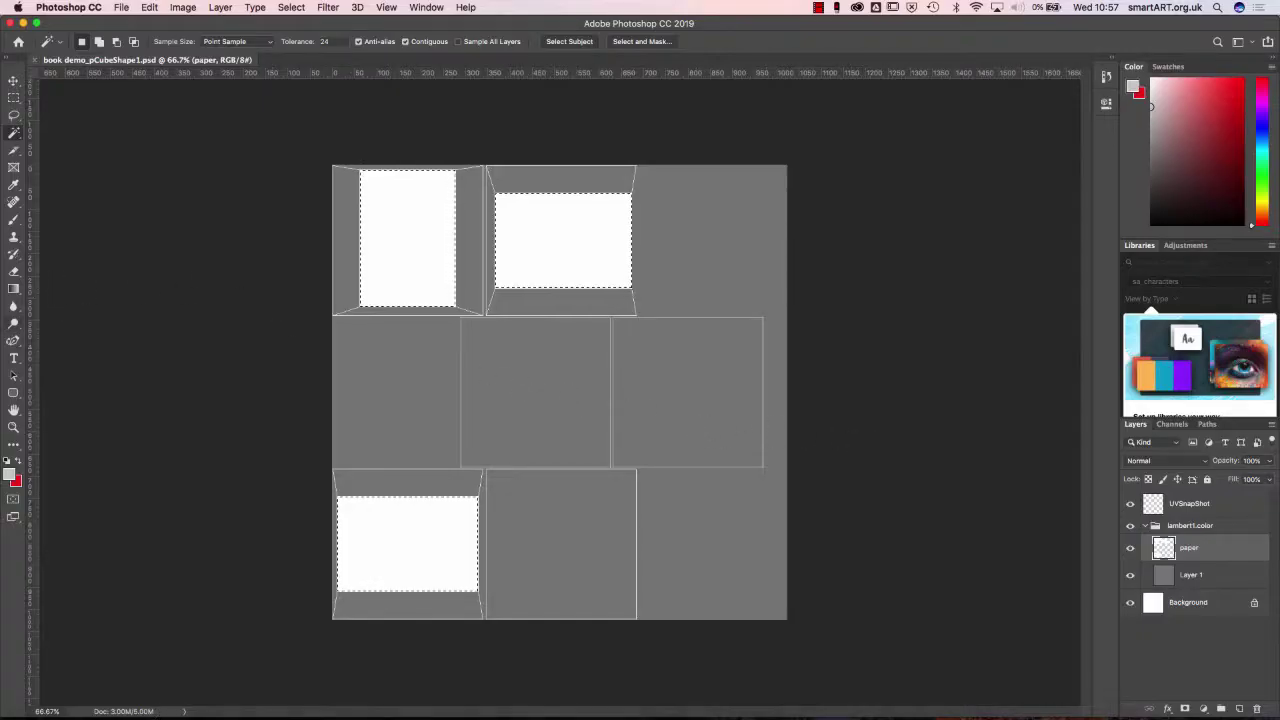
left_click(13, 357)
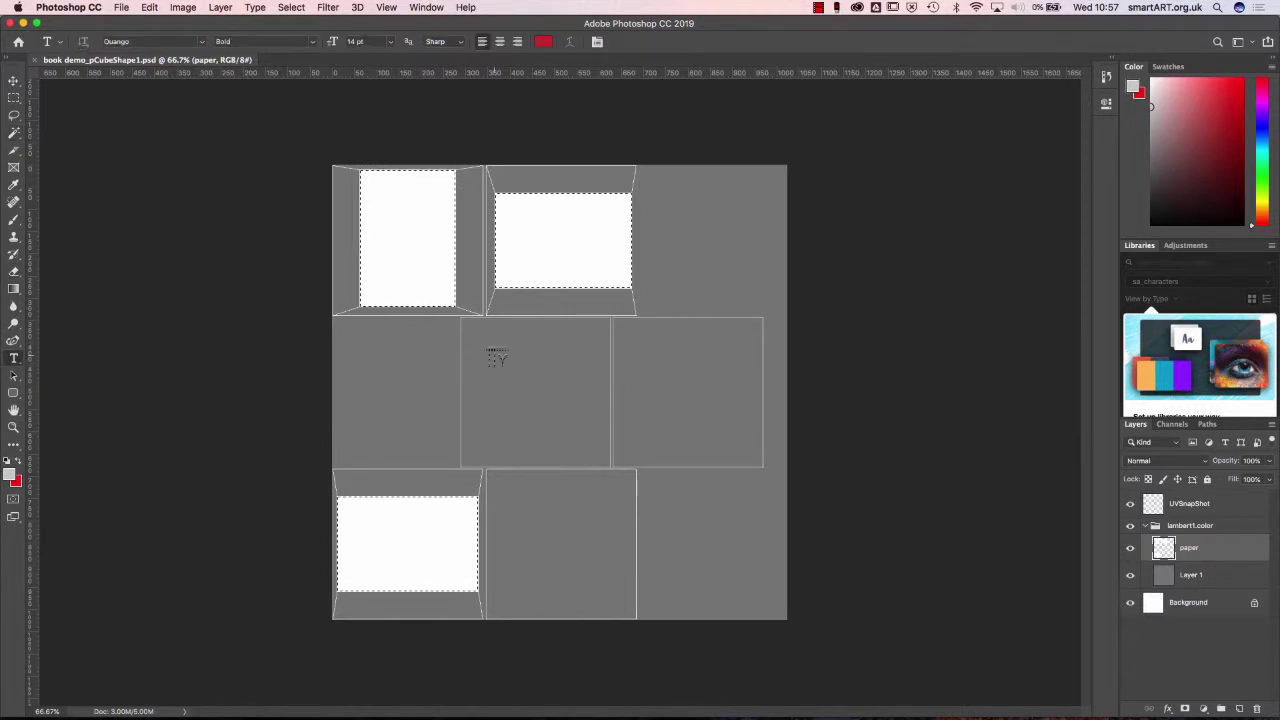
left_click(497, 358)
key("BackSpace")
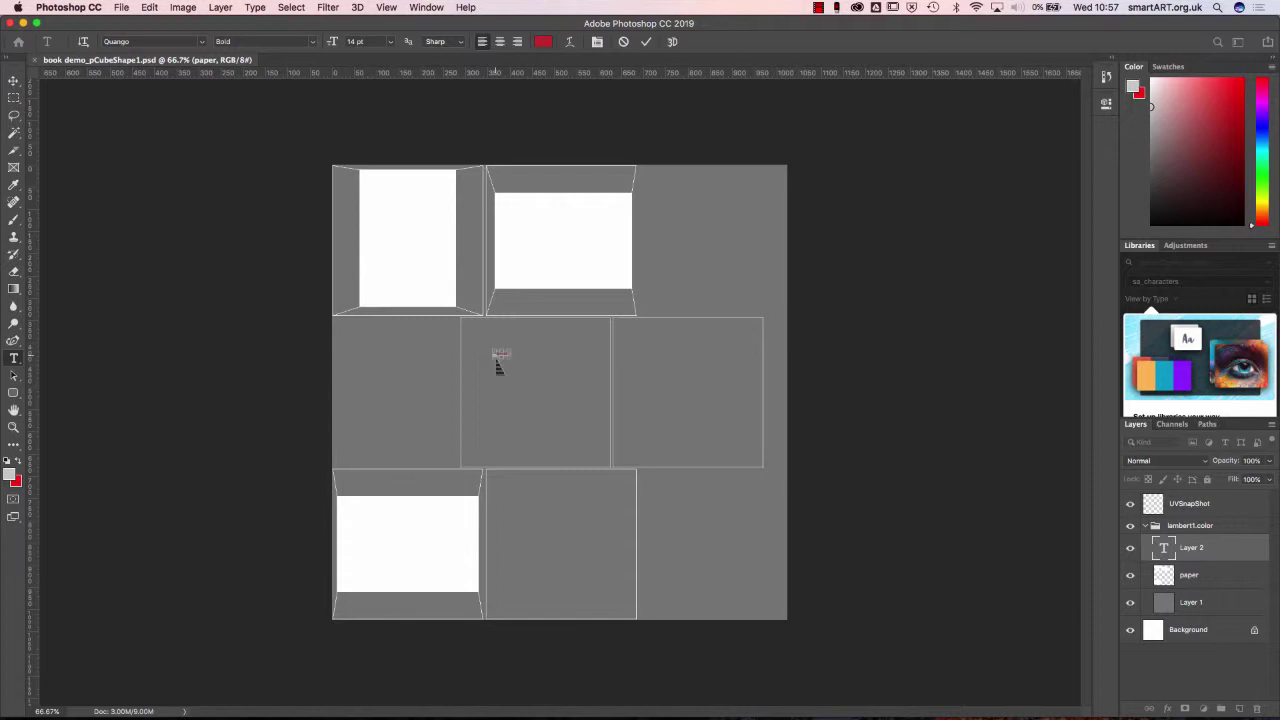
type("top")
- Set the whole "Book" text to 72 pt and commit it
key("super+a")
key("x")
left_click(390, 41)
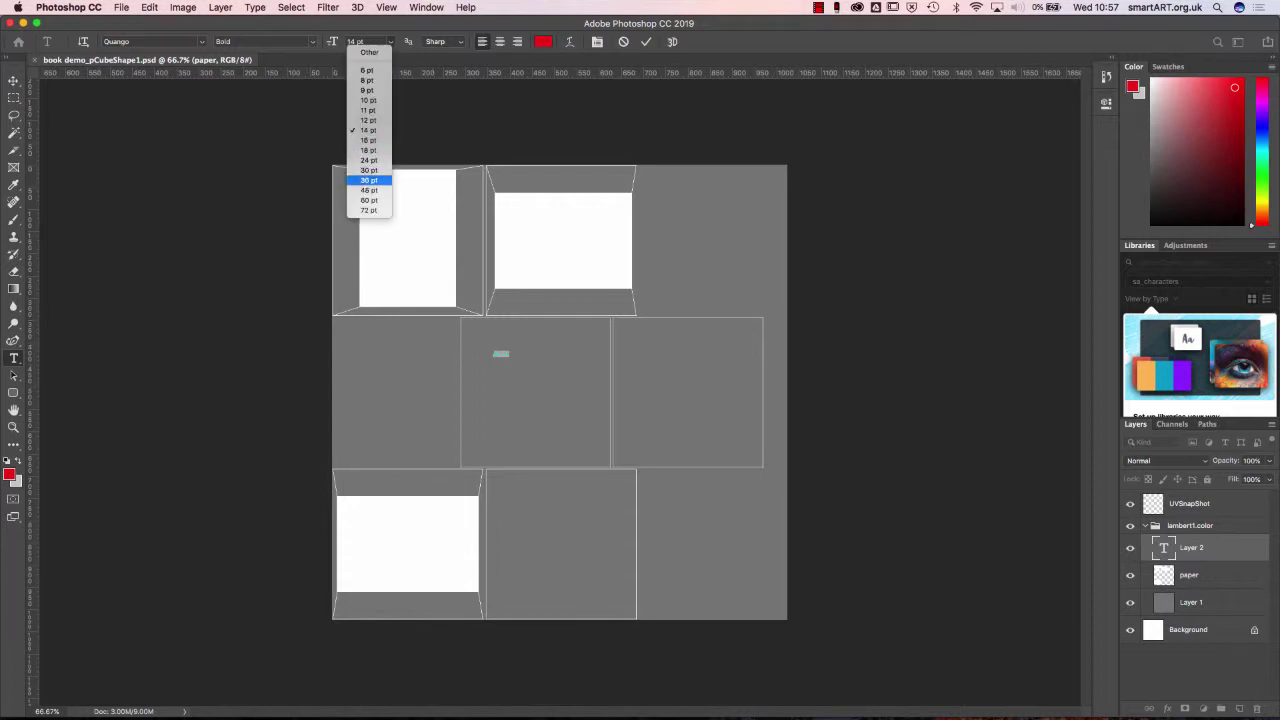
left_click(368, 210)
type("72")
key("Return")
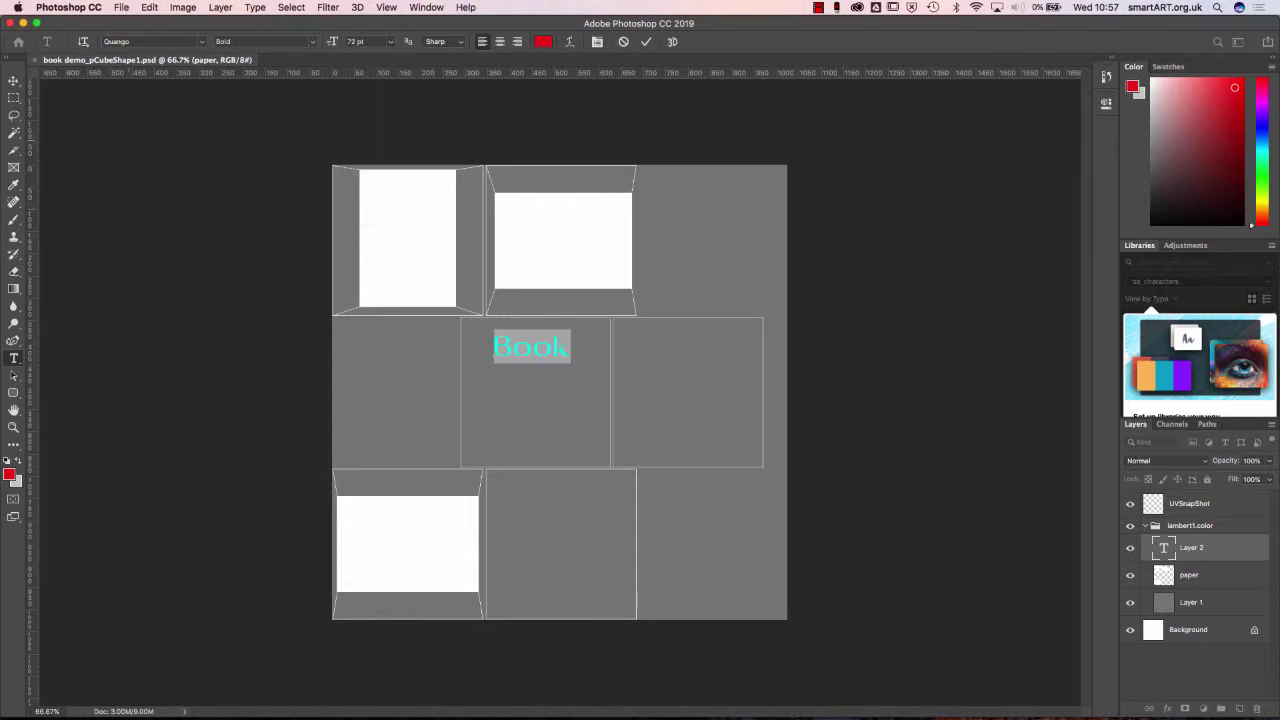
left_click(13, 81)
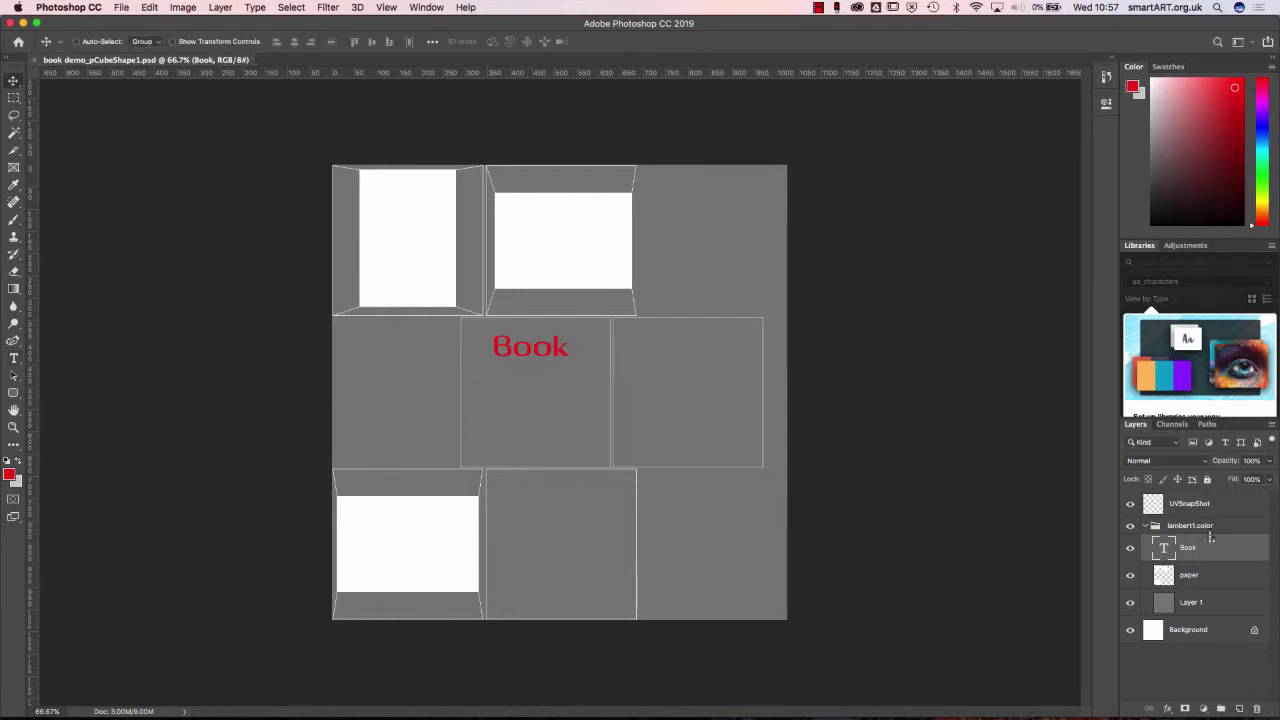
- Switch to Maya and update the PSD networks so the UV Editor loads the edited texture
key("super+Tab")
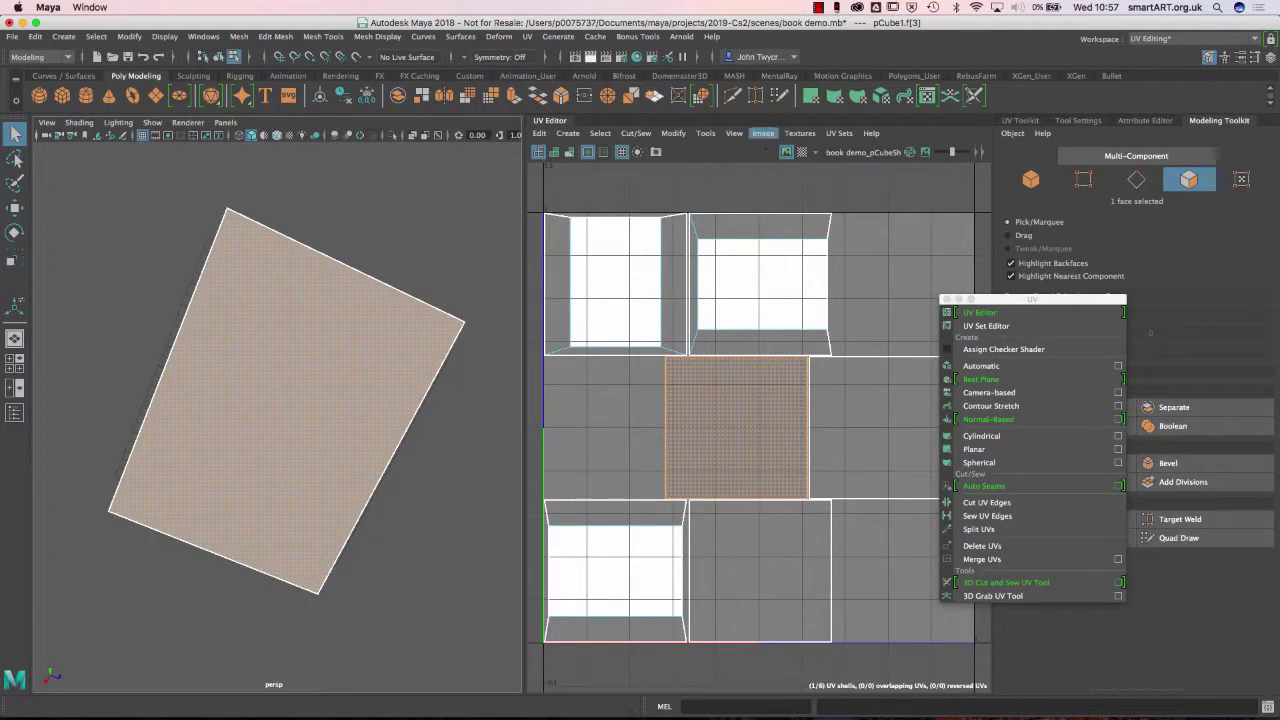
left_click(799, 133)
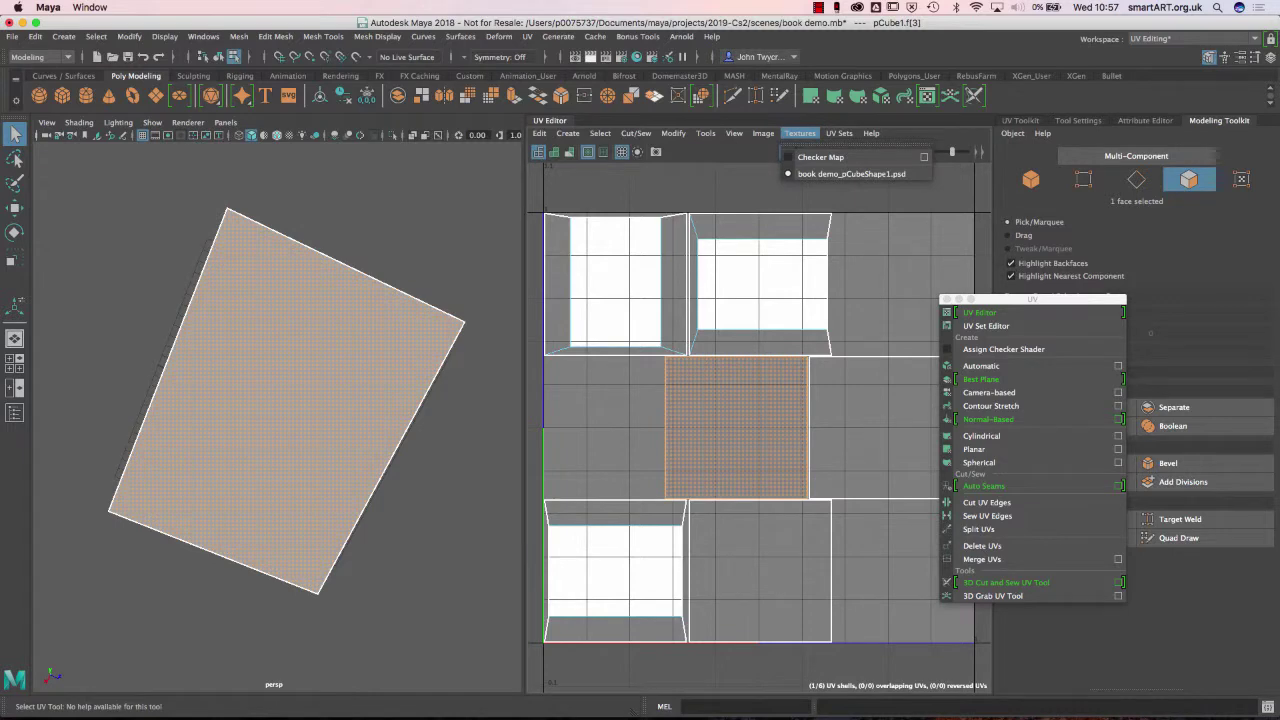
mouse_move(763, 133)
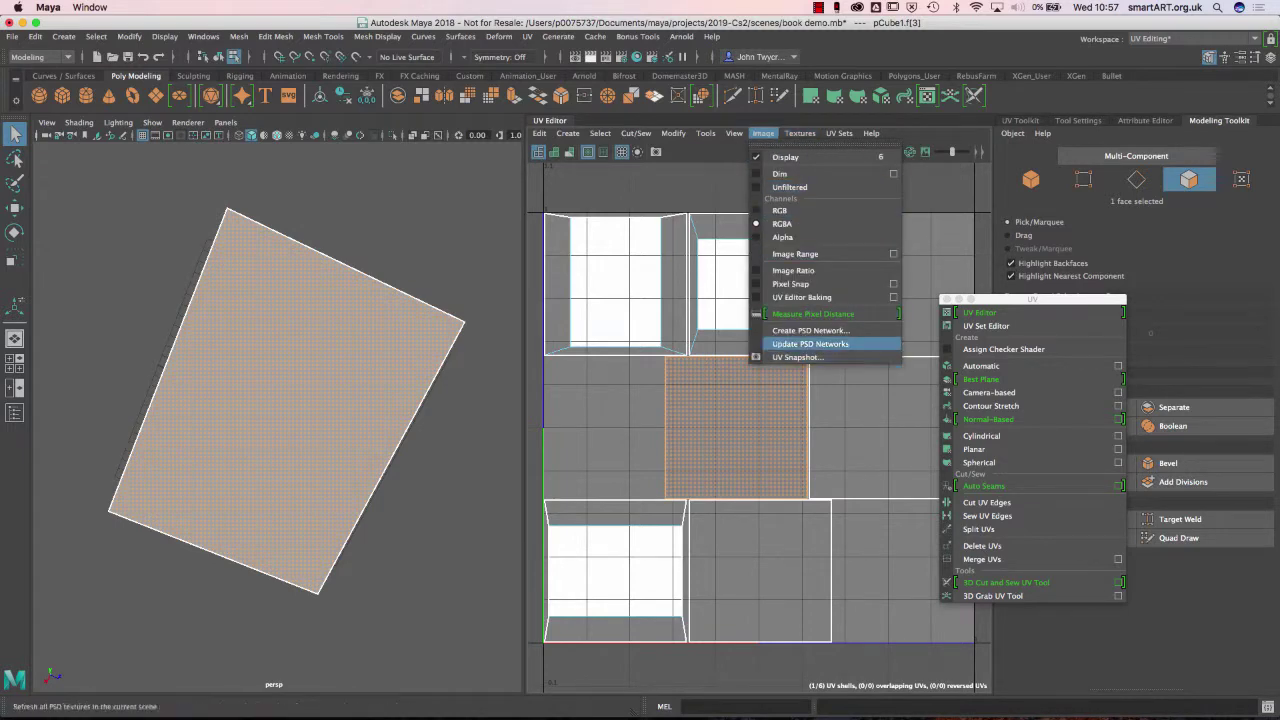
left_click(810, 343)
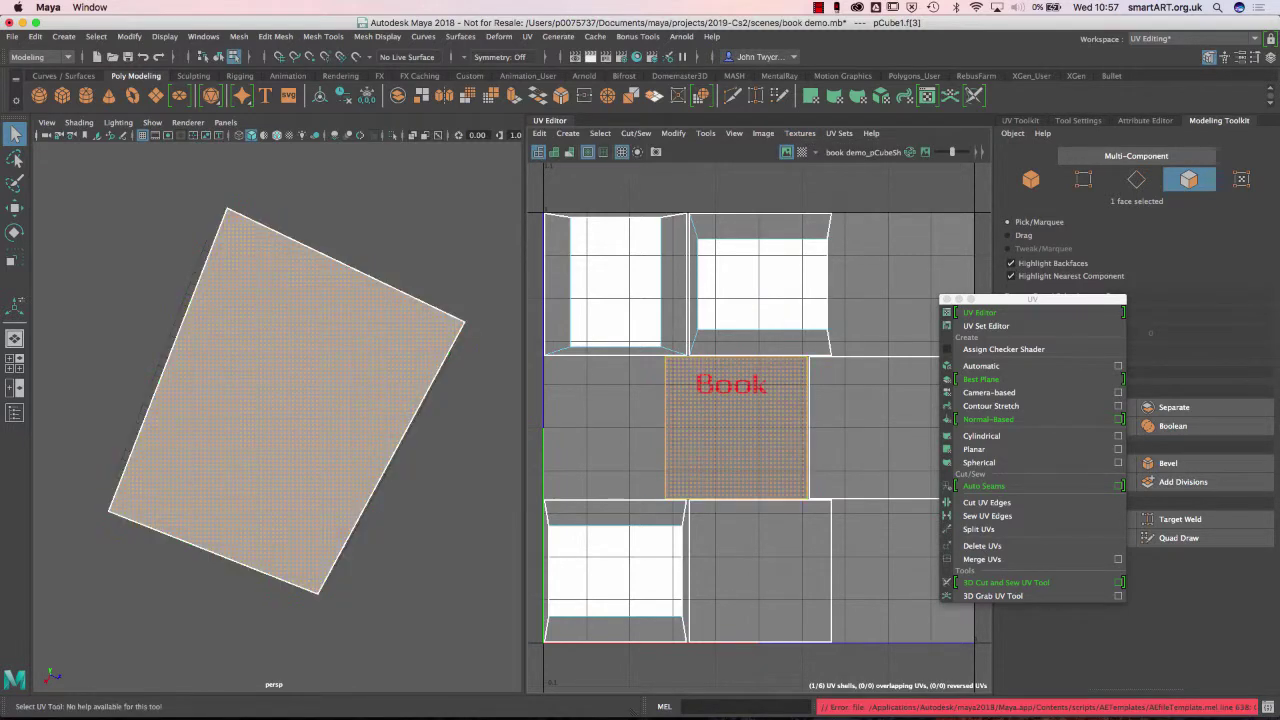
- Deselect the cover face, turn on textured display in the perspective view and inspect the book from its page side
left_click(405, 212)
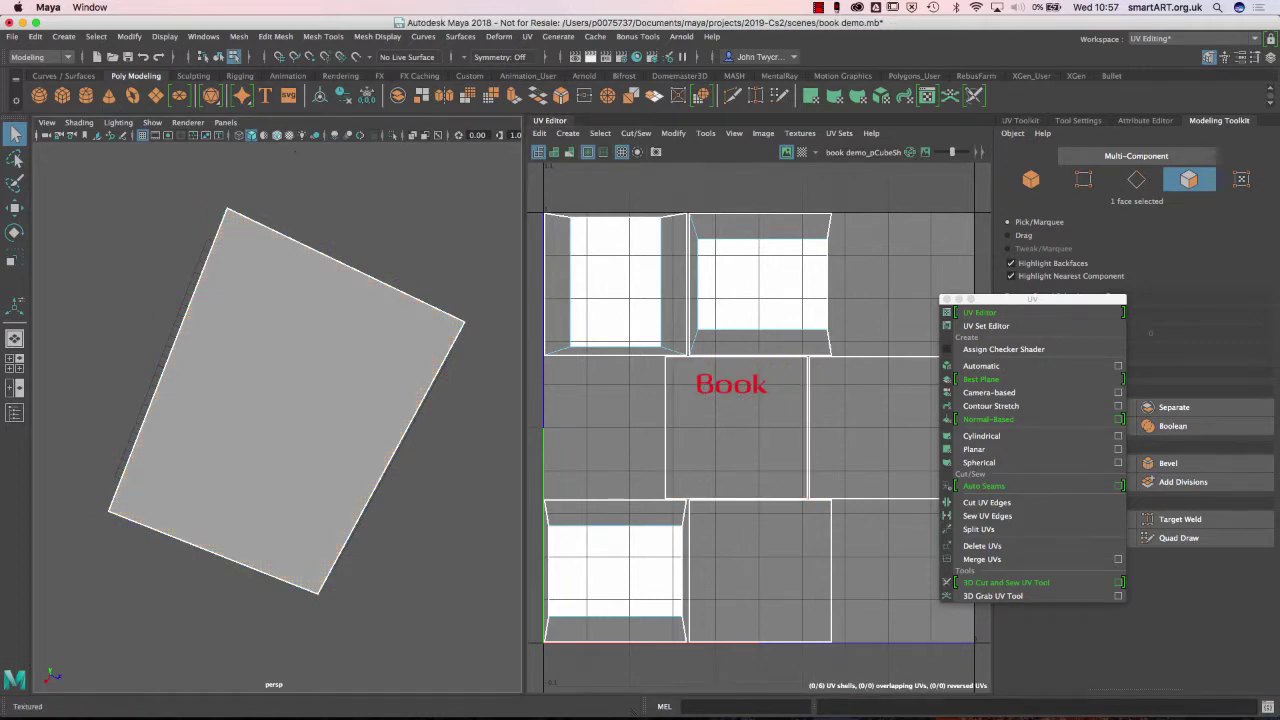
left_click(289, 135)
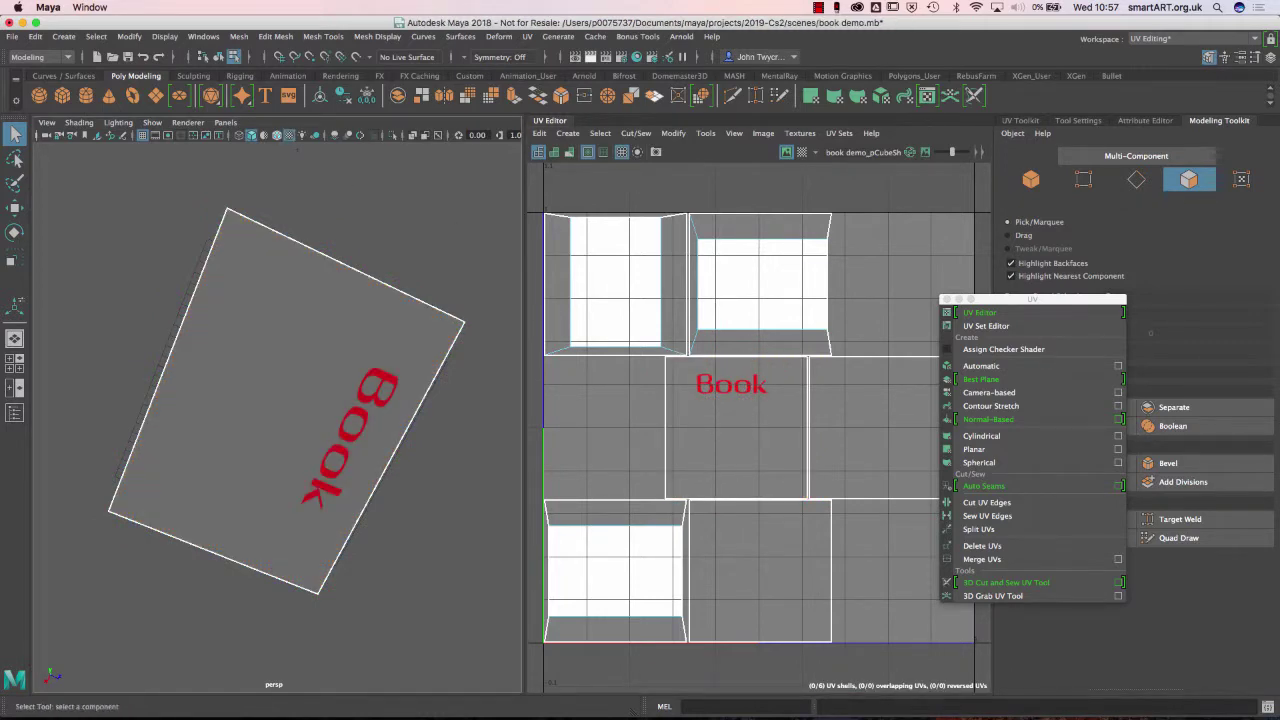
left_click_drag(335, 200, 286, 277, "alt")
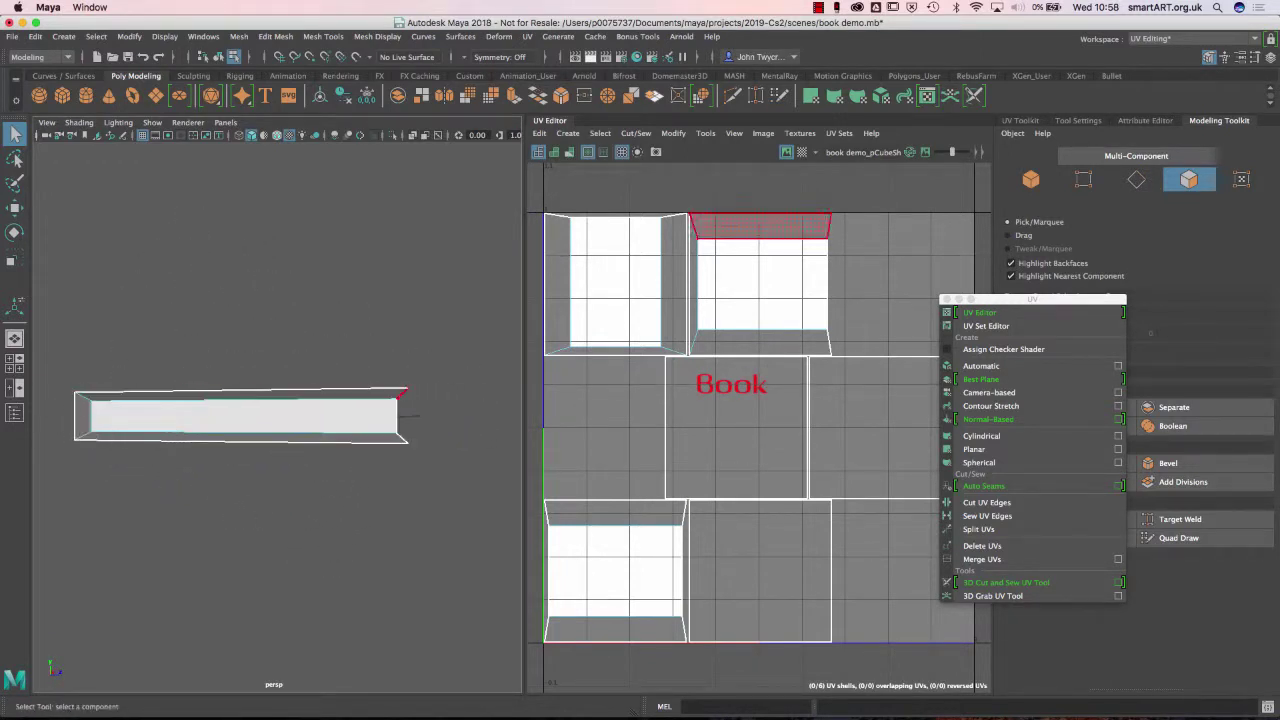
left_click(408, 416)
left_click(412, 416)
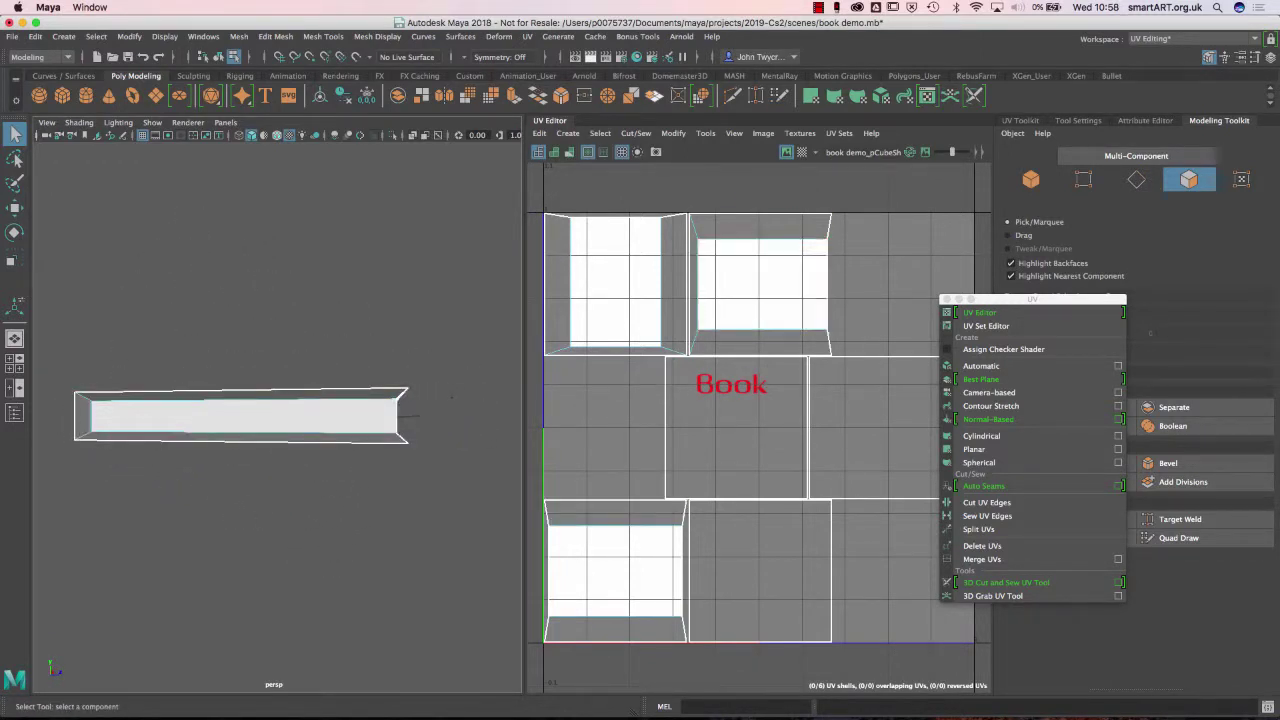